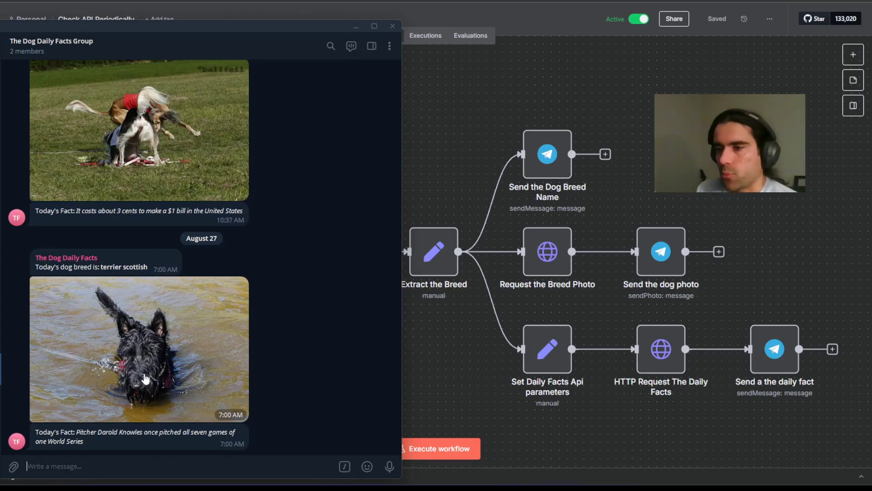
# Review the August 27 photo and daily fact in The Dog Daily Facts Group, viewing the dog picture enlarged.
pyautogui.moveTo(76, 432); pyautogui.dragTo(137, 445)
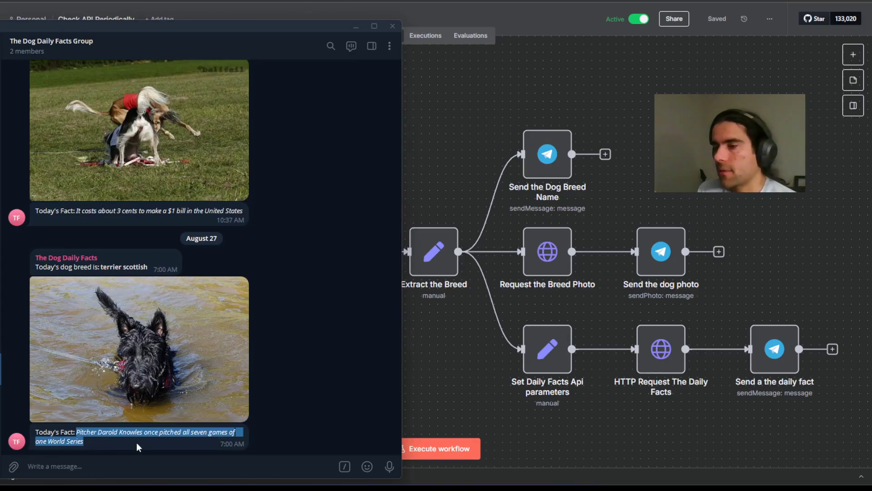
pyautogui.click(138, 445)
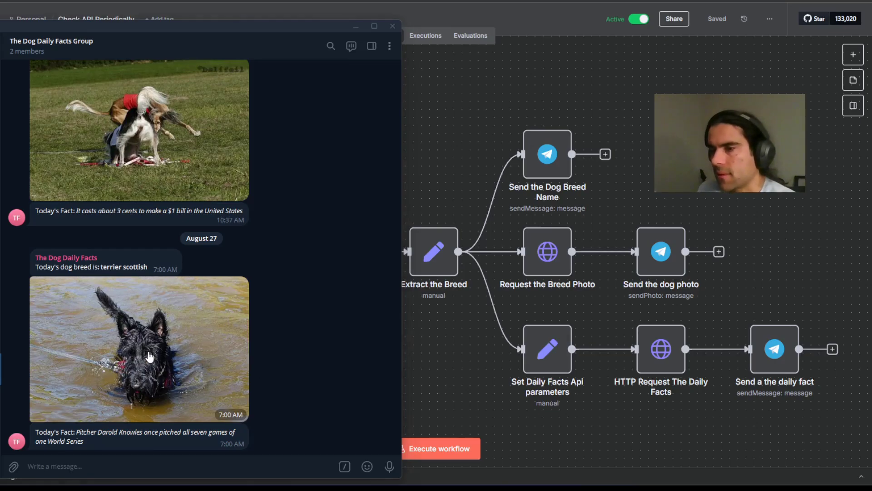
pyautogui.click(199, 371)
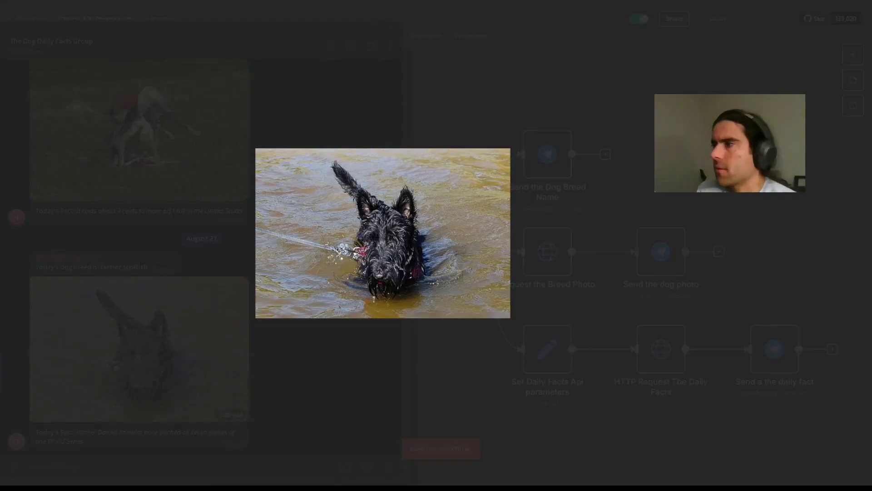
pyautogui.click(596, 184)
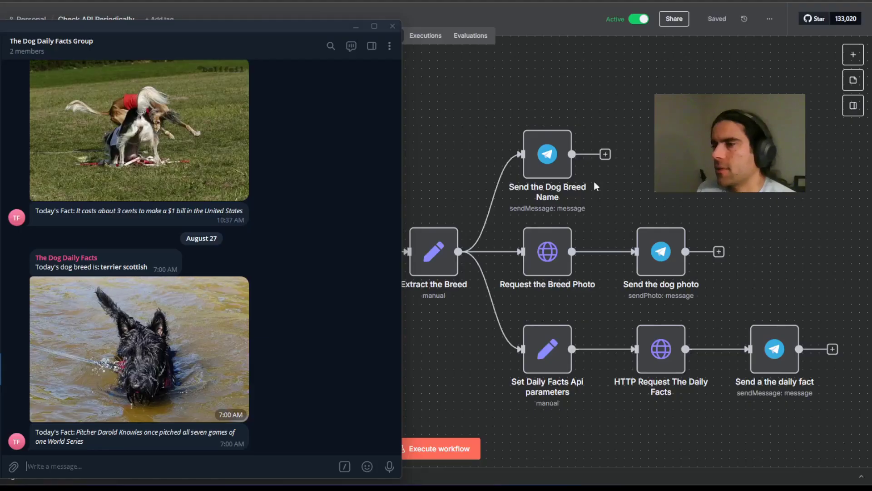
# Go to the Check API Periodically workflow and look over its chain of nodes.
pyautogui.click(417, 352)
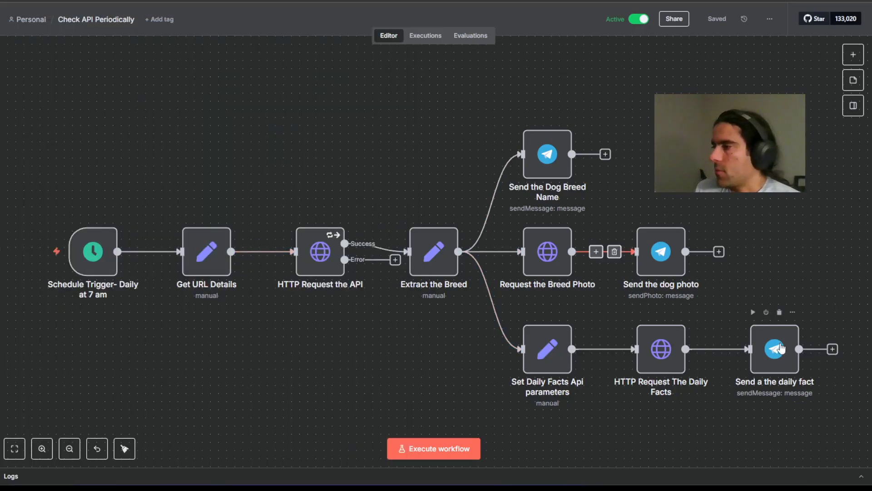
pyautogui.scroll(-2, 772, 192)
pyautogui.scroll(2, 772, 193)
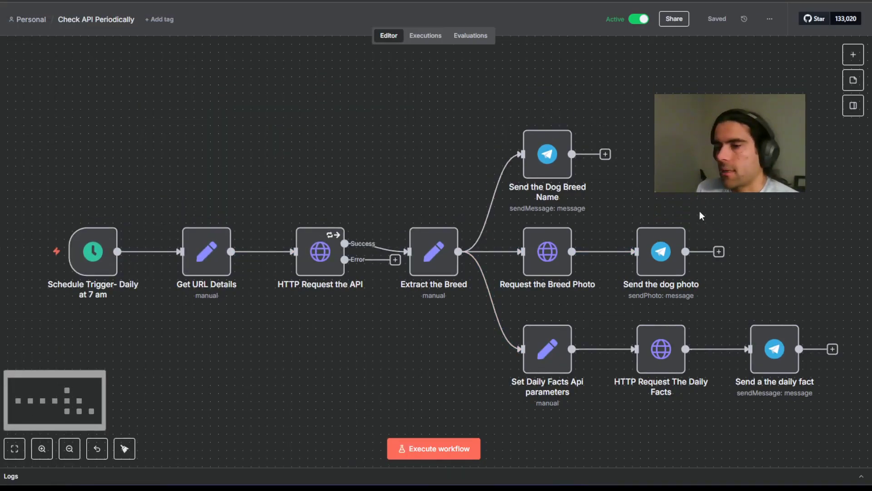
pyautogui.scroll(-1, 790, 235)
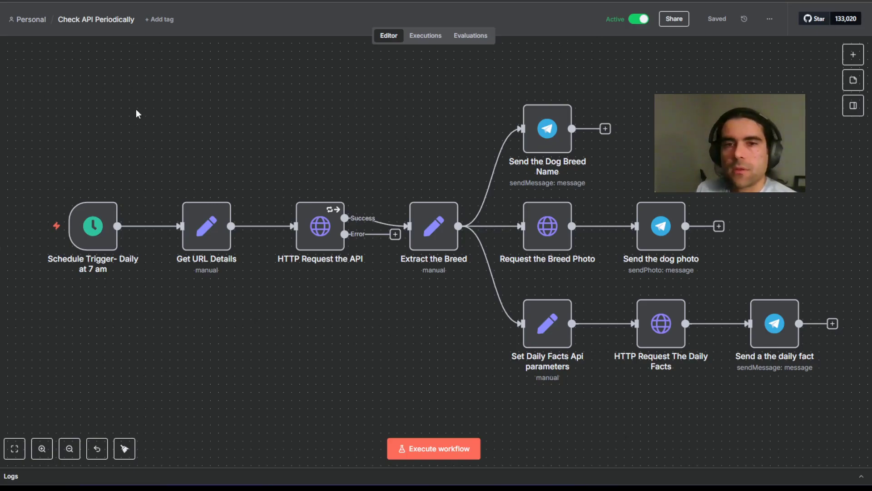
# Switch to the New York Times RSS Feeds page and look through its available feed categories.
pyautogui.click(91, 1)
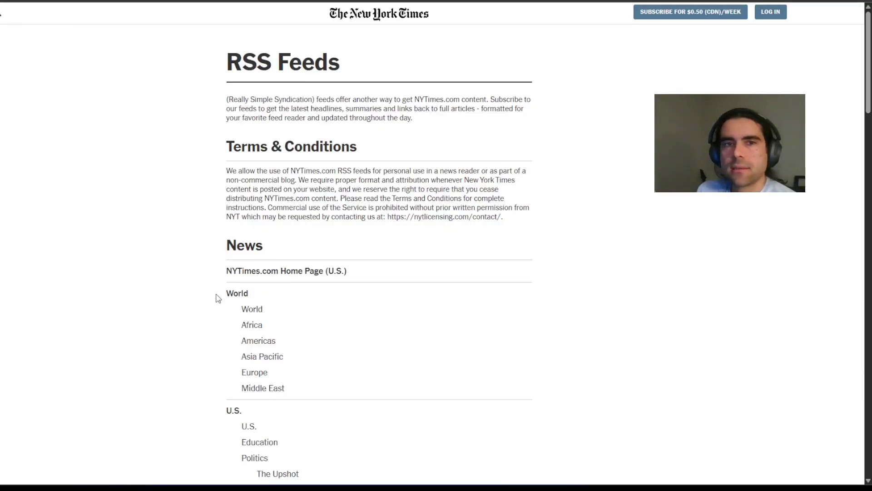
pyautogui.moveTo(218, 82); pyautogui.dragTo(378, 77)
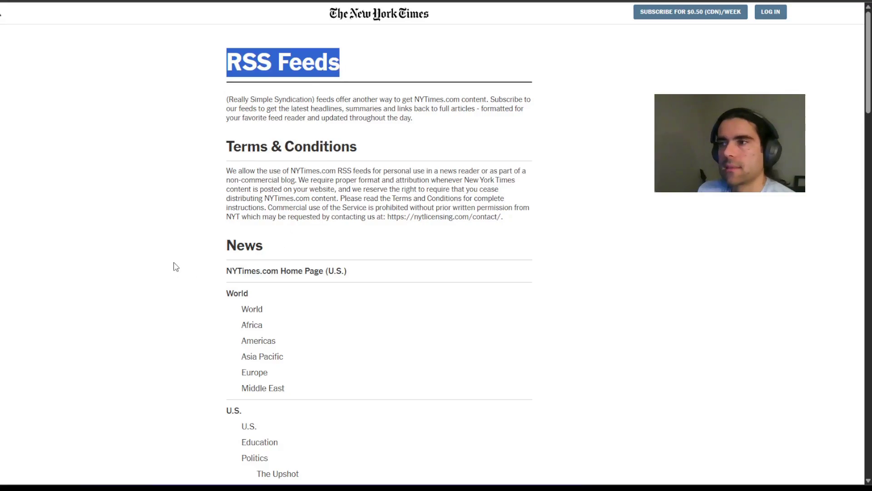
pyautogui.scroll(-1, 228, 250)
pyautogui.scroll(1, 291, 137)
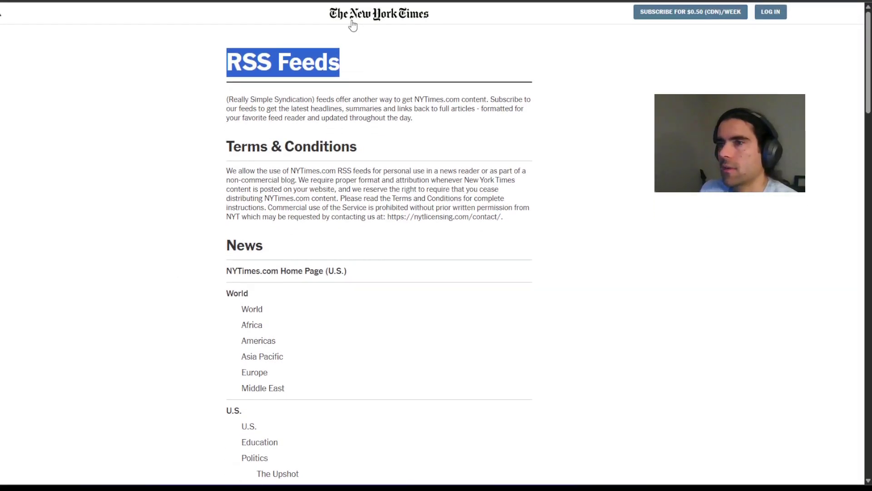
pyautogui.click(241, 235)
pyautogui.scroll(-1, 173, 305)
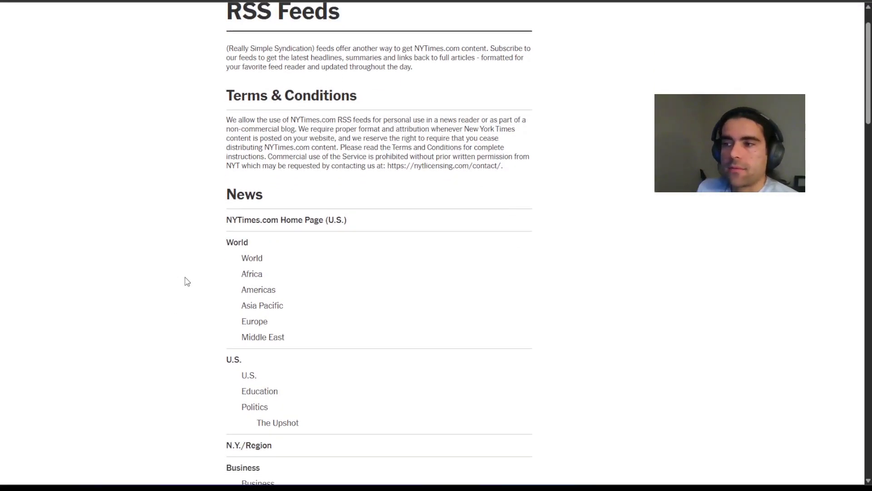
pyautogui.scroll(-5, 191, 278)
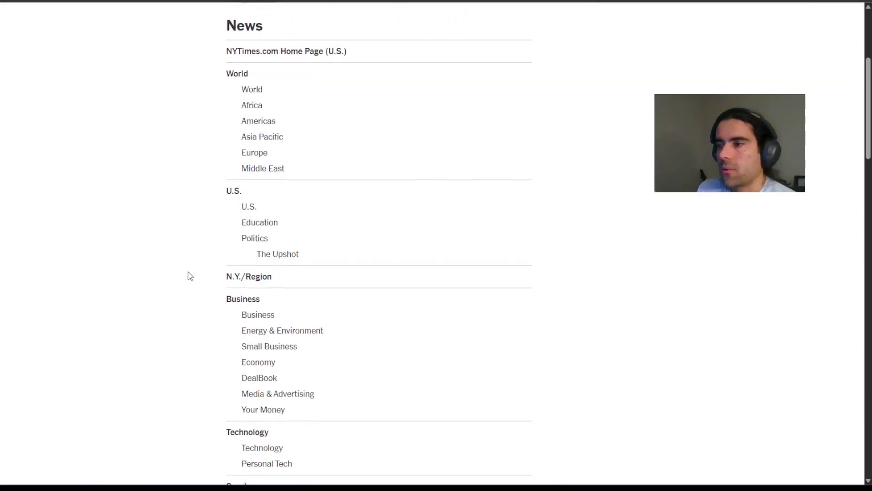
pyautogui.scroll(-1, 152, 259)
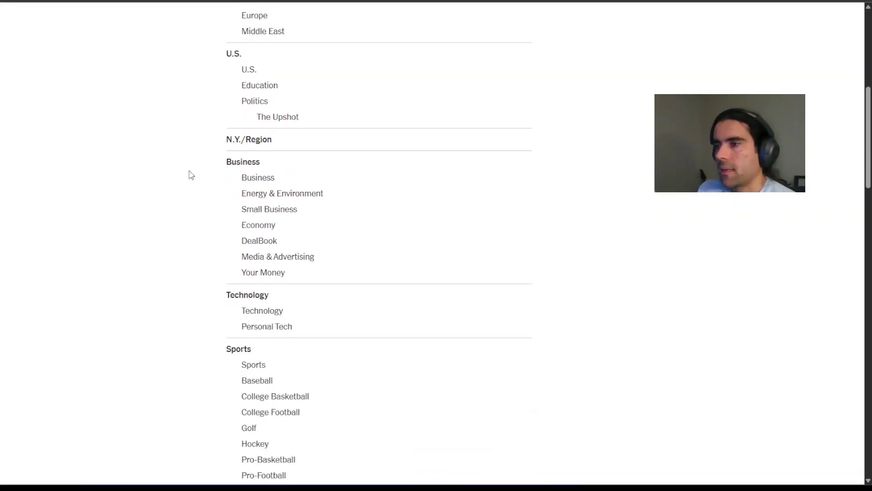
pyautogui.scroll(-15, 191, 175)
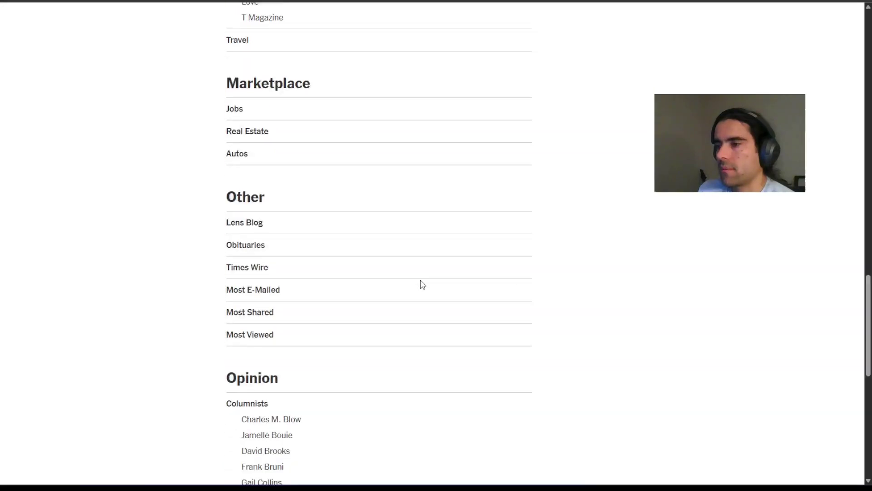
pyautogui.scroll(-7, 421, 284)
pyautogui.scroll(20, 417, 282)
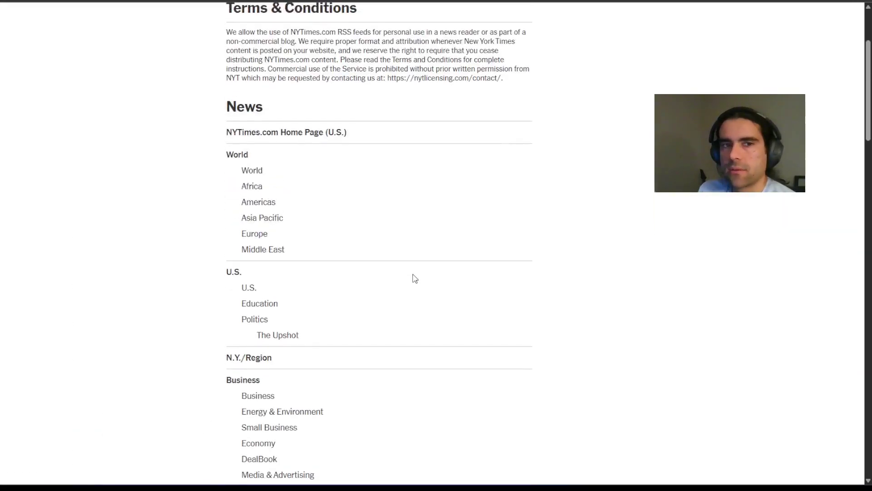
pyautogui.scroll(3, 415, 278)
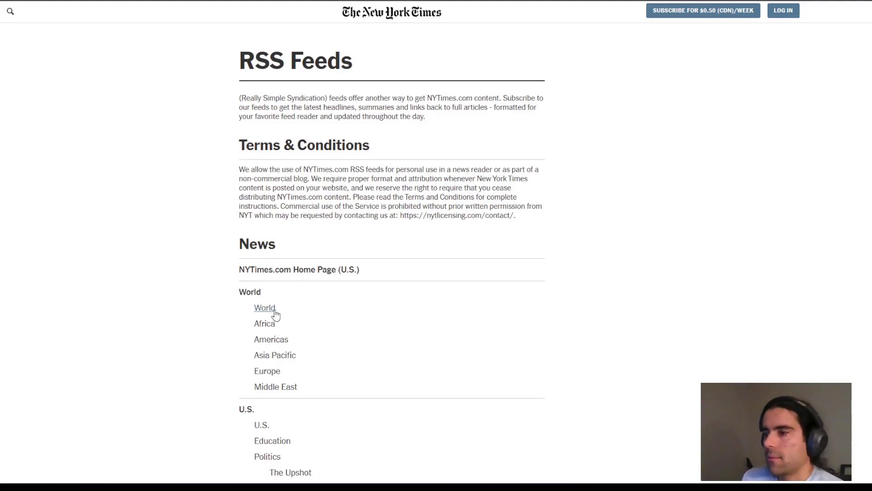
# Open the World feed listed under the World heading of the News section.
pyautogui.scroll(-2, 236, 299)
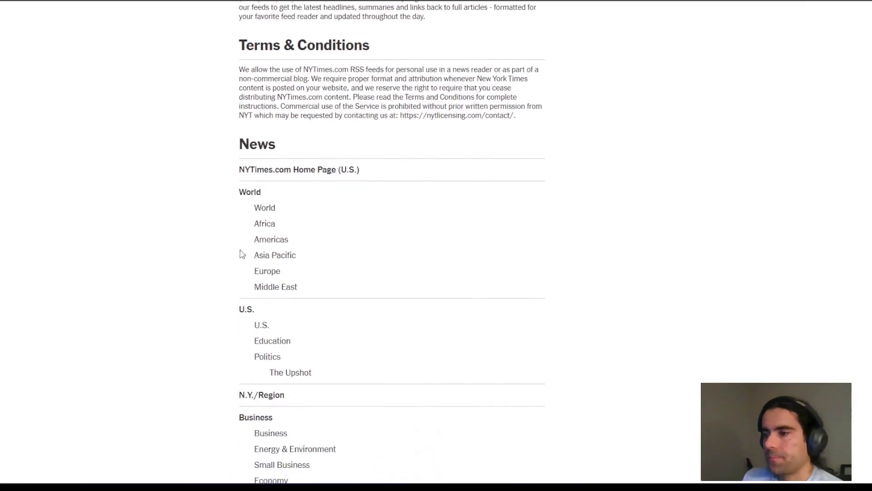
pyautogui.click(266, 207)
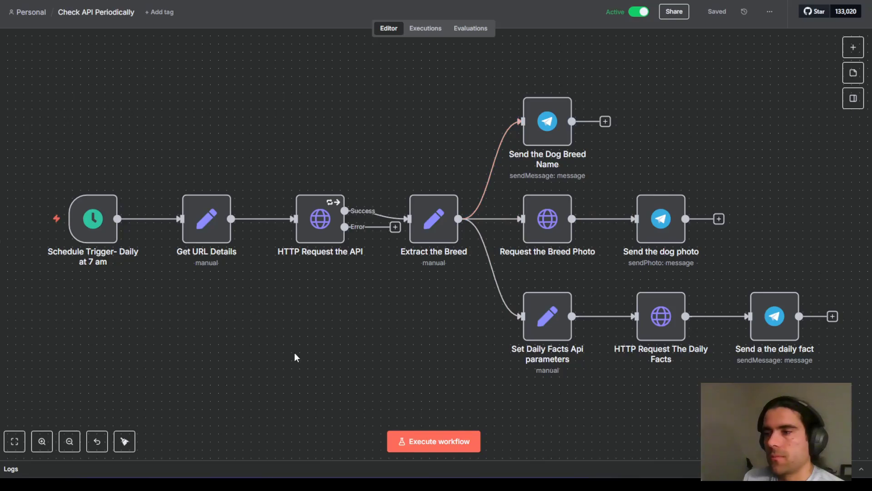
# In the n8n workflow, check the URL set in the Get URL Details node and rename the node "Get Dog.ceo URL Details".
pyautogui.scroll(-1, 295, 354)
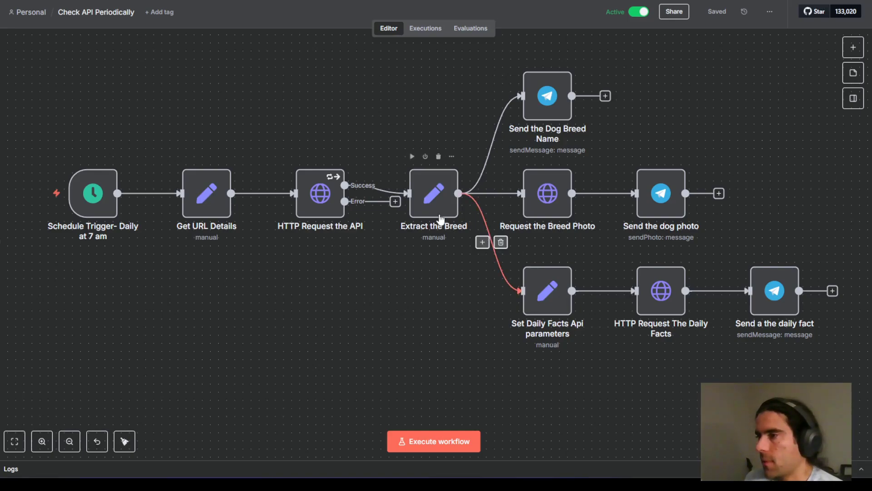
pyautogui.doubleClick(215, 206)
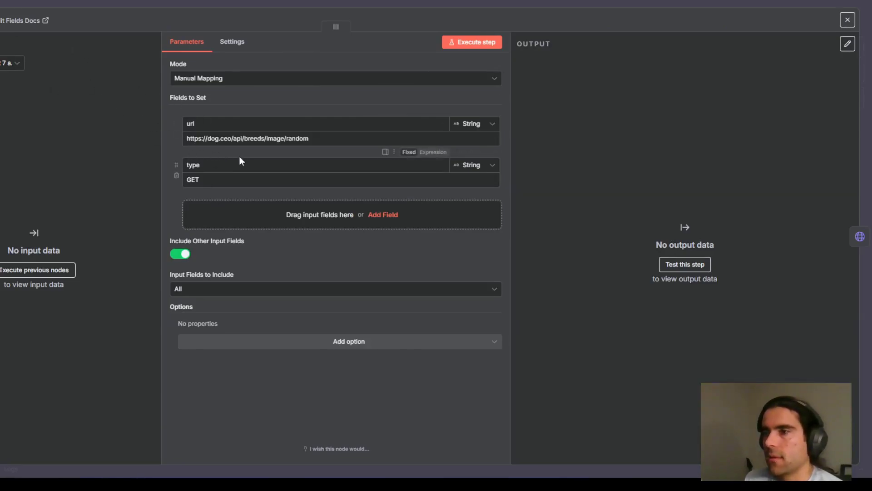
pyautogui.moveTo(200, 136); pyautogui.dragTo(309, 139)
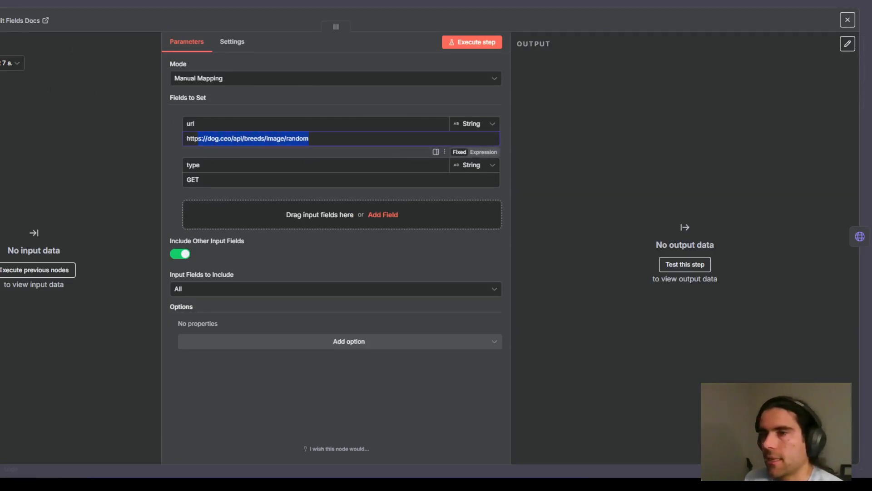
pyautogui.click(345, 193)
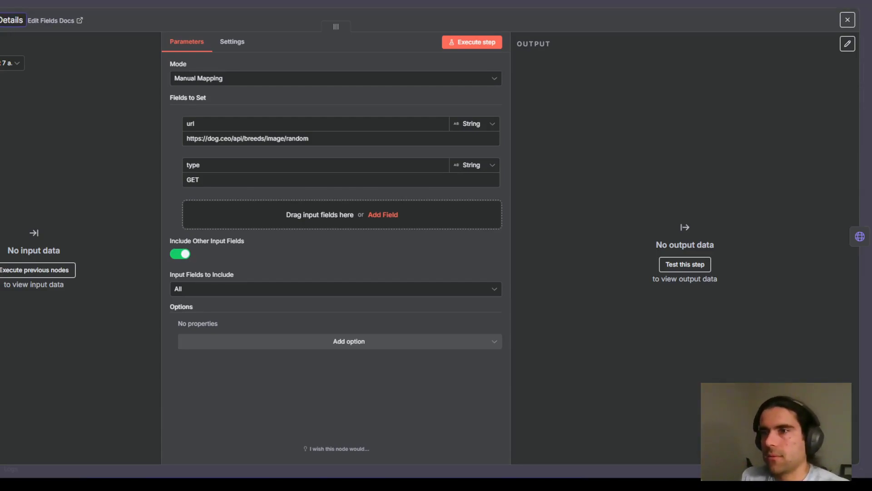
pyautogui.press('Escape')
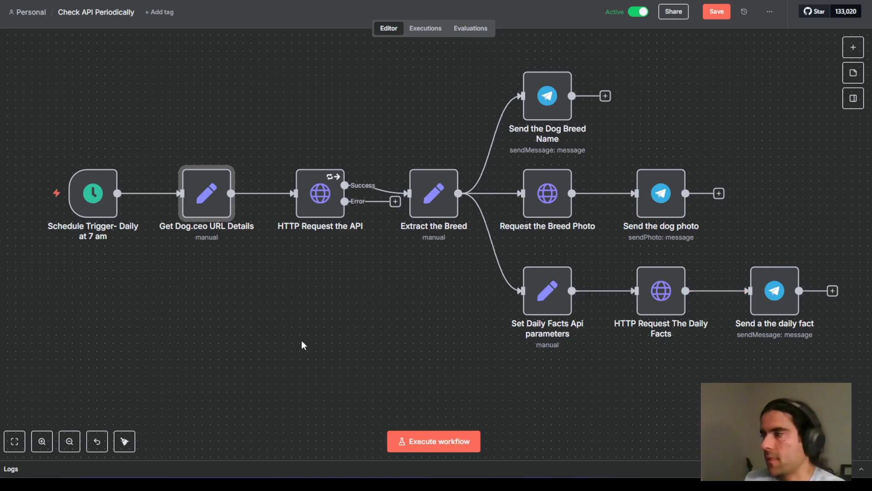
pyautogui.scroll(-1, 320, 328)
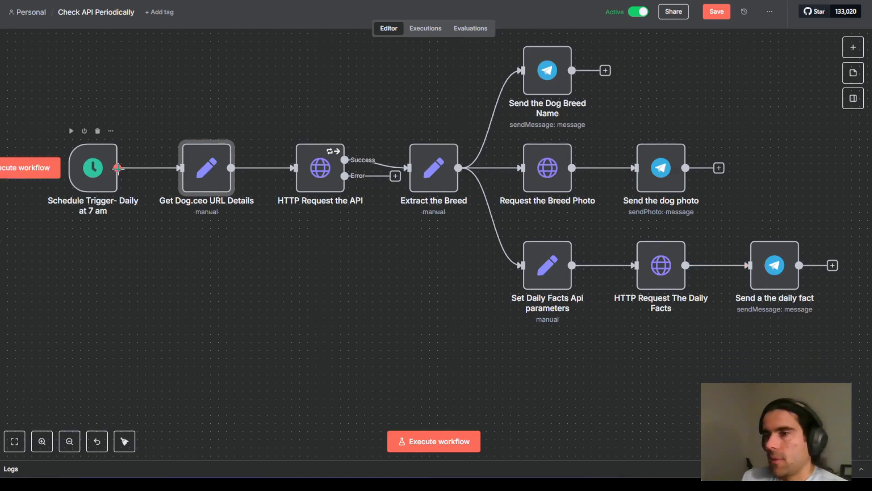
pyautogui.moveTo(117, 168); pyautogui.dragTo(192, 266)
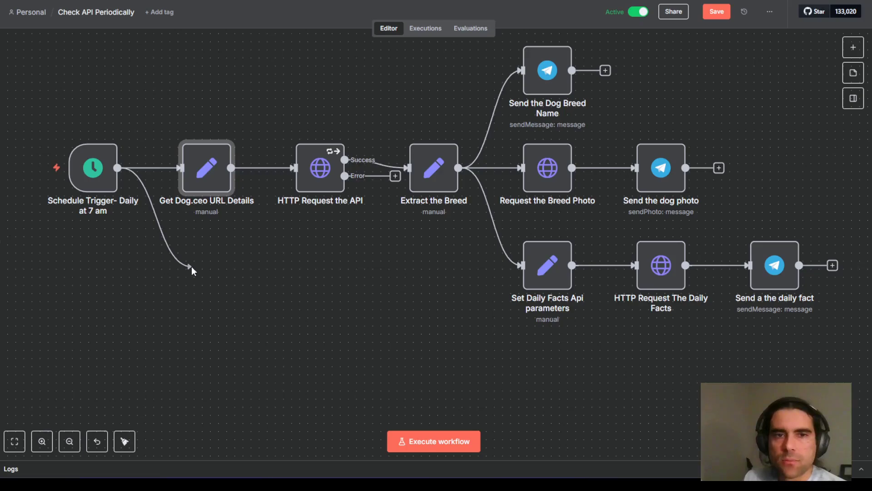
pyautogui.moveTo(192, 266); pyautogui.dragTo(137, 184)
pyautogui.click(160, 261)
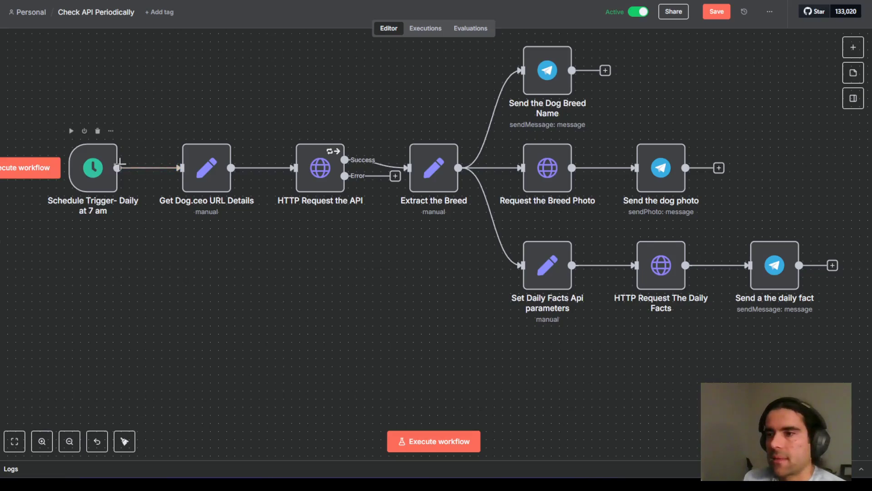
pyautogui.moveTo(117, 167); pyautogui.dragTo(217, 295)
pyautogui.write('rss')
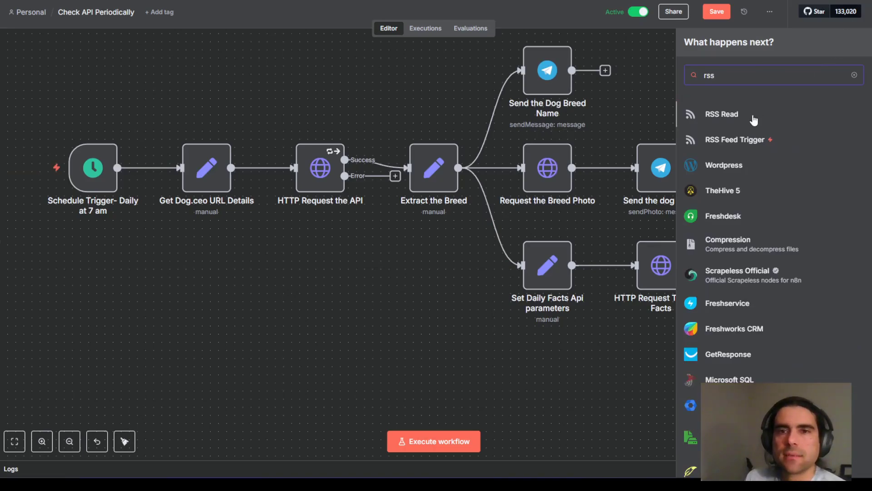
pyautogui.click(718, 116)
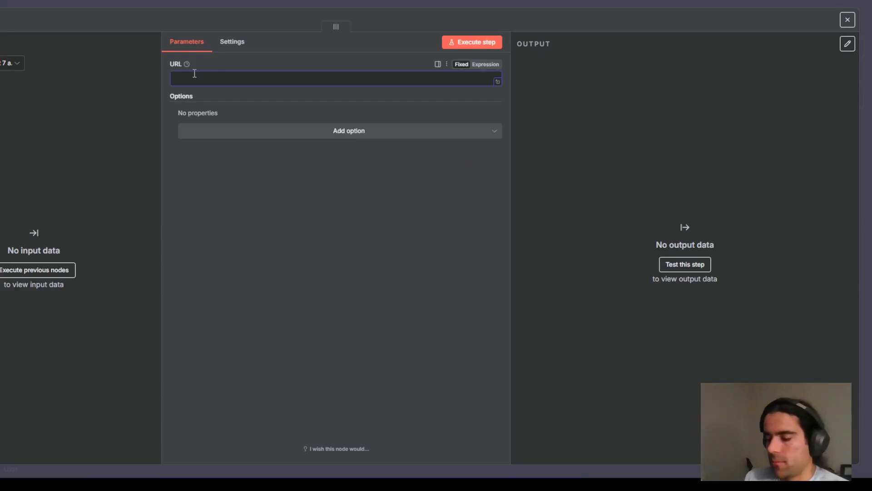
pyautogui.write('https://rss.nytimes.com/services/xml/rss/nyt/World.xml')
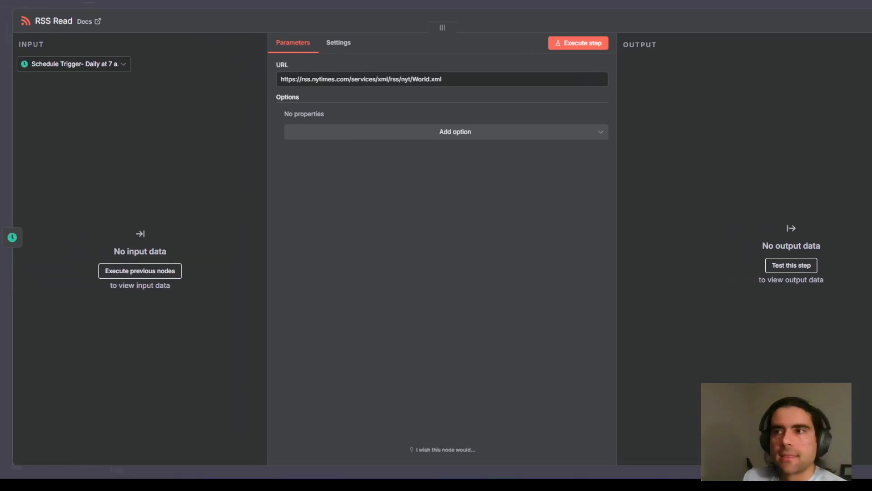
# Rename the RSS Read node as "RSS Read World News".
pyautogui.click(50, 21)
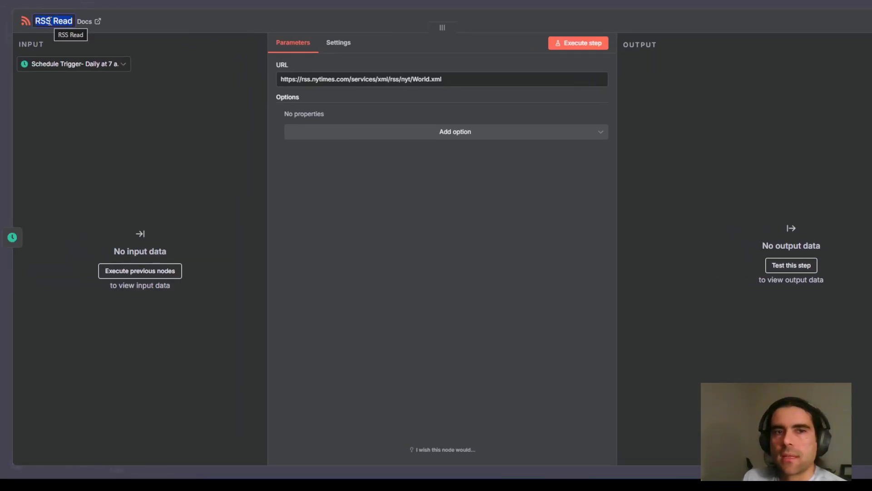
pyautogui.click(50, 21)
pyautogui.moveTo(412, 80); pyautogui.dragTo(448, 80)
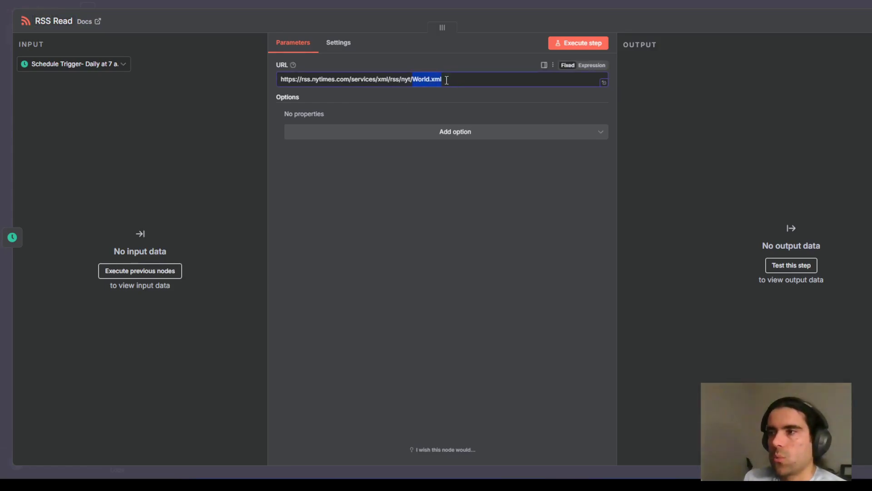
pyautogui.click(50, 23)
pyautogui.click(105, 86)
pyautogui.click(66, 22)
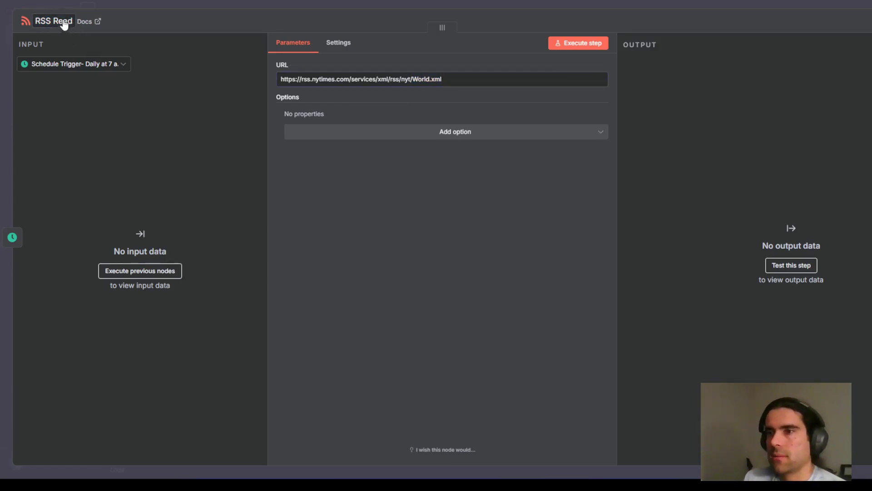
pyautogui.click(72, 22)
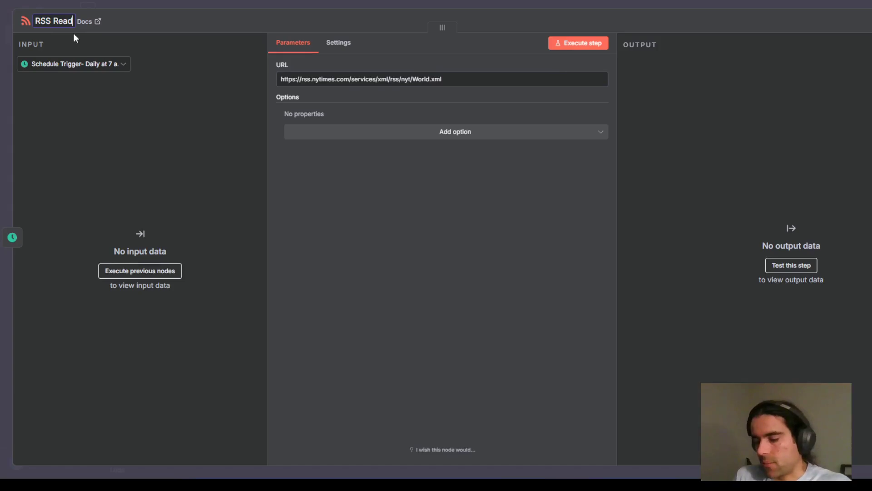
pyautogui.write('World N')
pyautogui.write('ews')
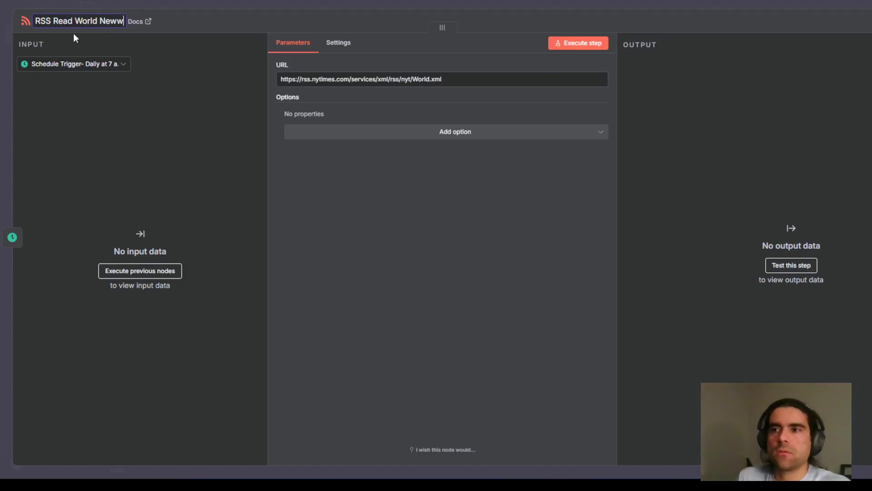
pyautogui.press('Return')
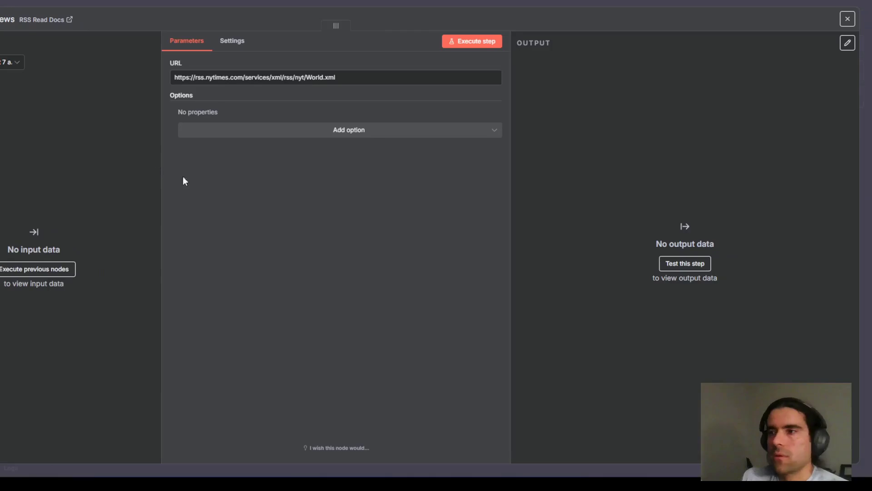
# Execute the RSS Read World News node and review its output in table and JSON form.
pyautogui.click(478, 44)
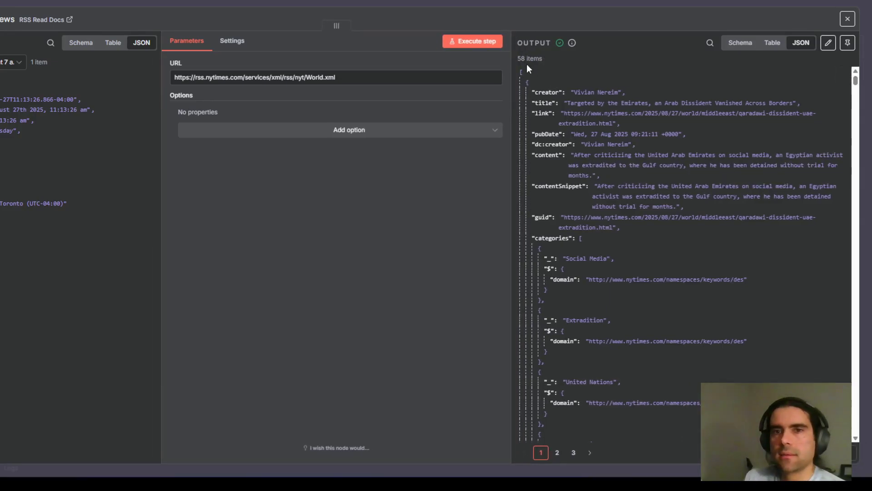
pyautogui.click(774, 45)
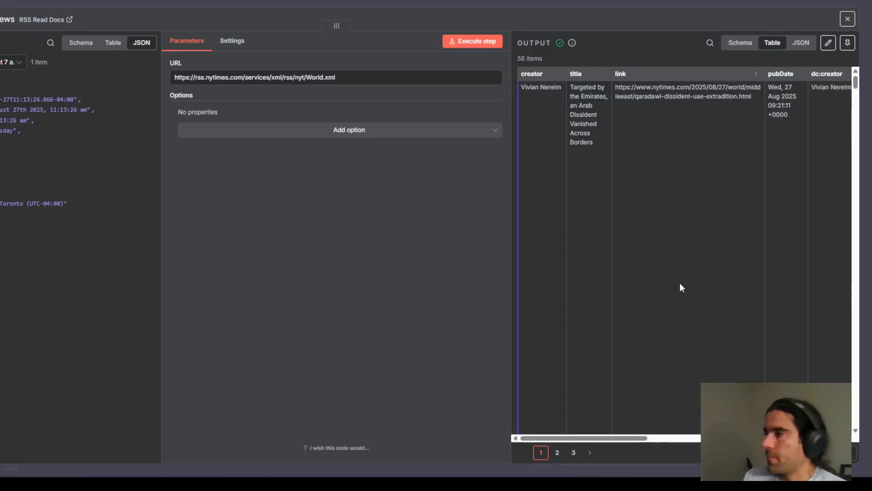
pyautogui.scroll(-5, 681, 281)
pyautogui.scroll(10, 681, 277)
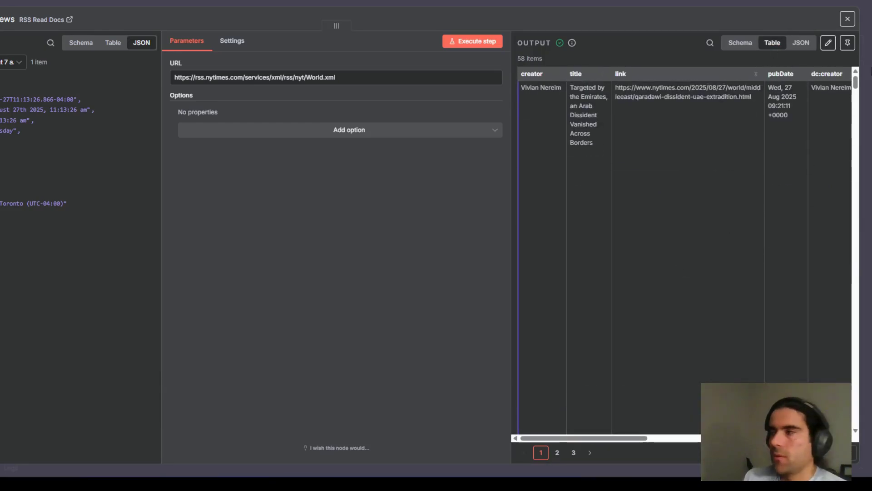
pyautogui.click(801, 44)
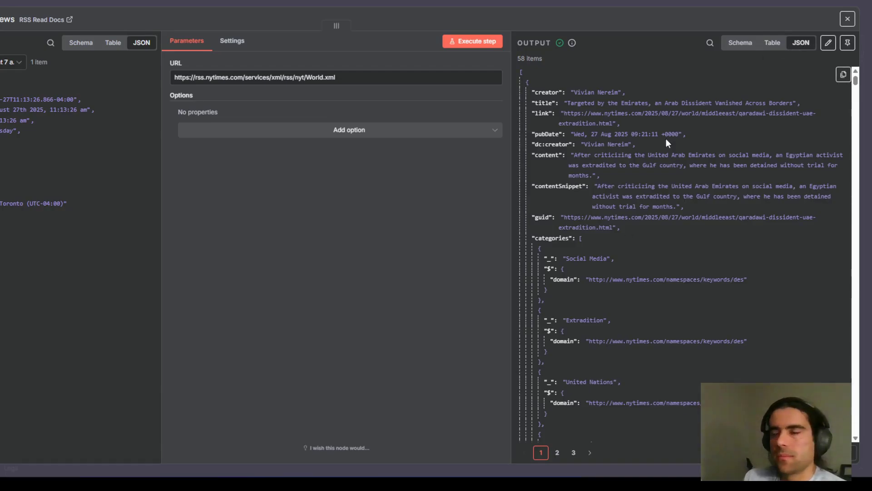
# Show the RSS output as a schema, examine the title, content and link fields, and return to the canvas.
pyautogui.click(740, 43)
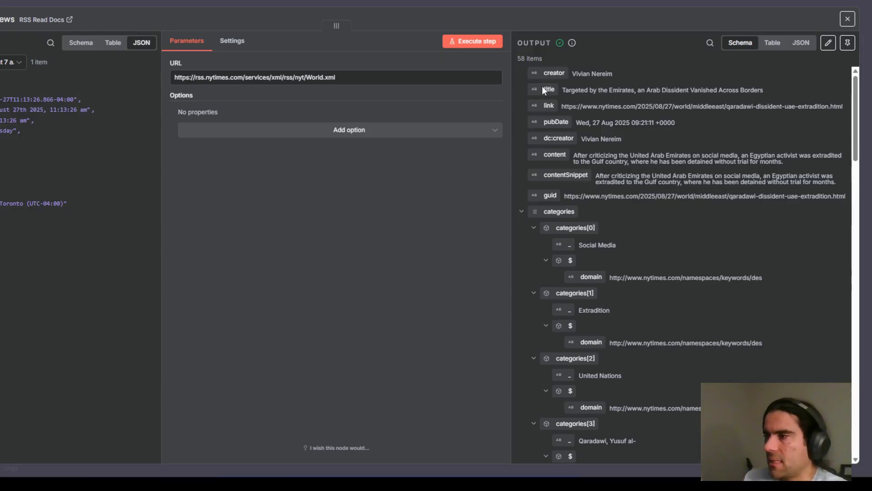
pyautogui.doubleClick(555, 91)
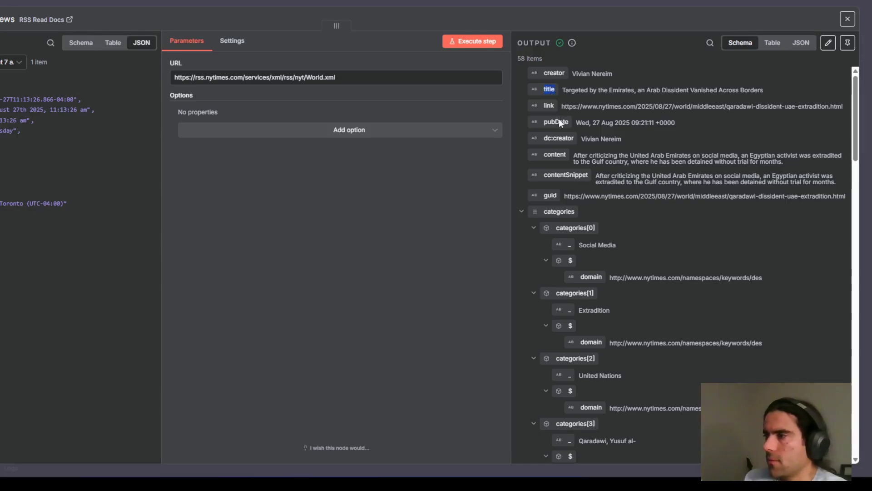
pyautogui.doubleClick(554, 155)
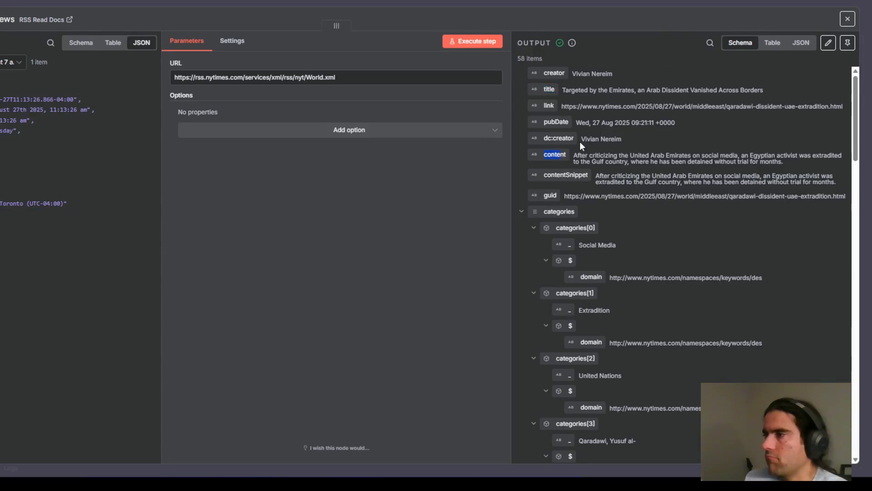
pyautogui.doubleClick(547, 106)
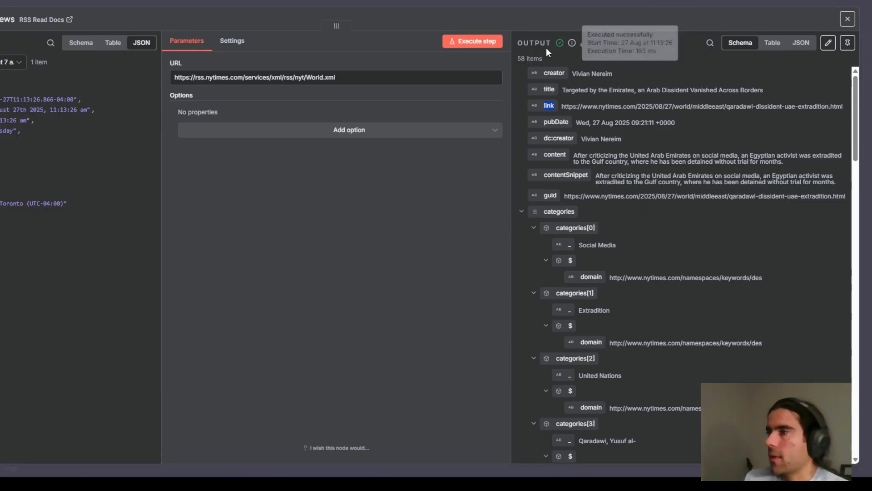
pyautogui.moveTo(512, 52); pyautogui.dragTo(510, 52)
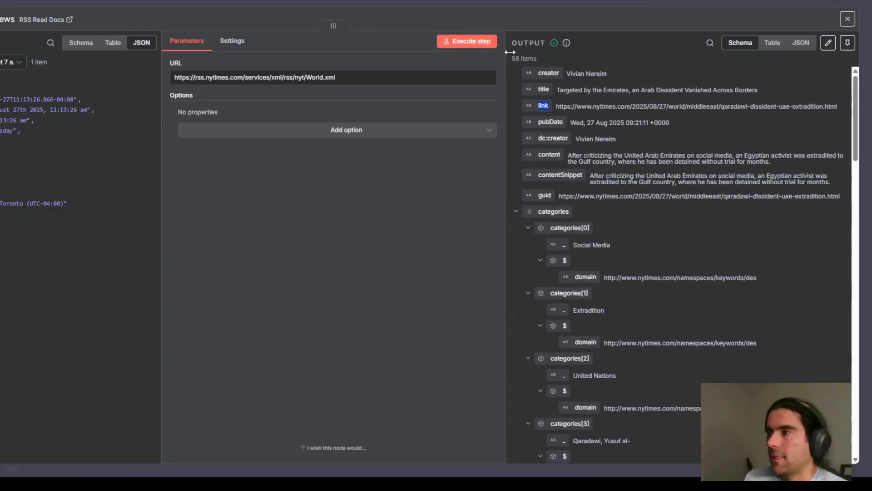
pyautogui.click(519, 1)
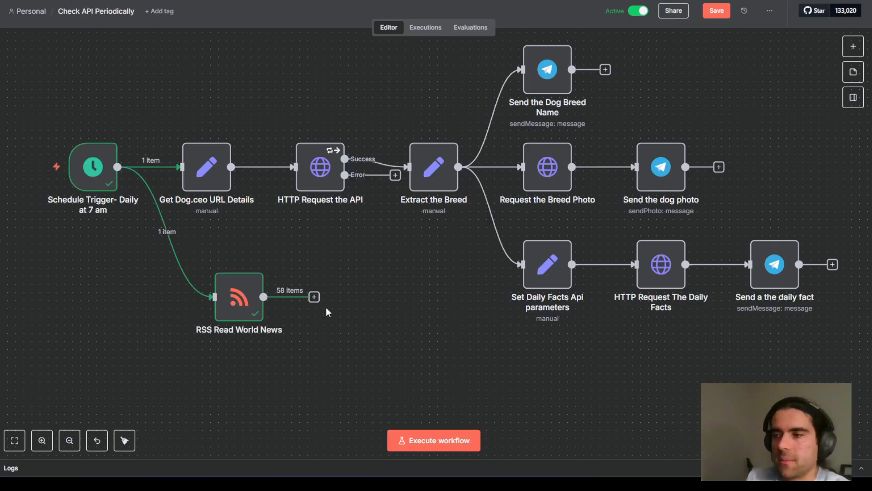
# Add a Limit node after RSS Read World News with Max Items set to 3, and execute it.
pyautogui.click(314, 297)
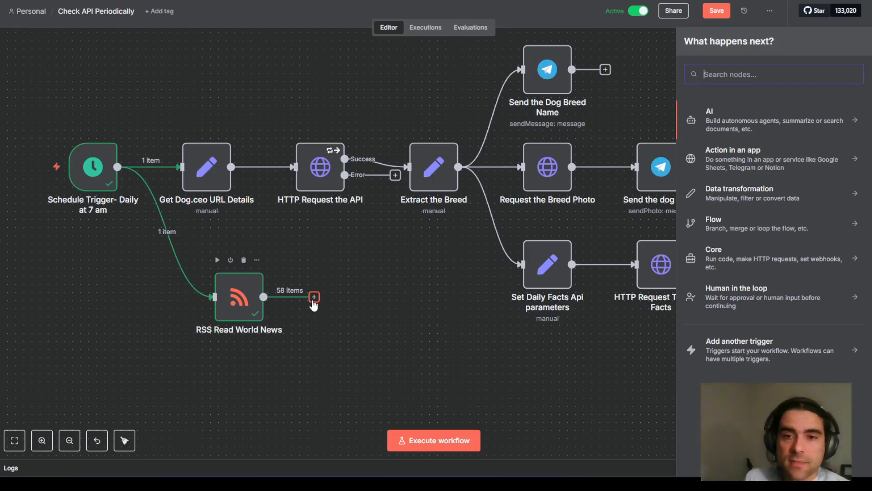
pyautogui.write('limig')
pyautogui.press('BackSpace')
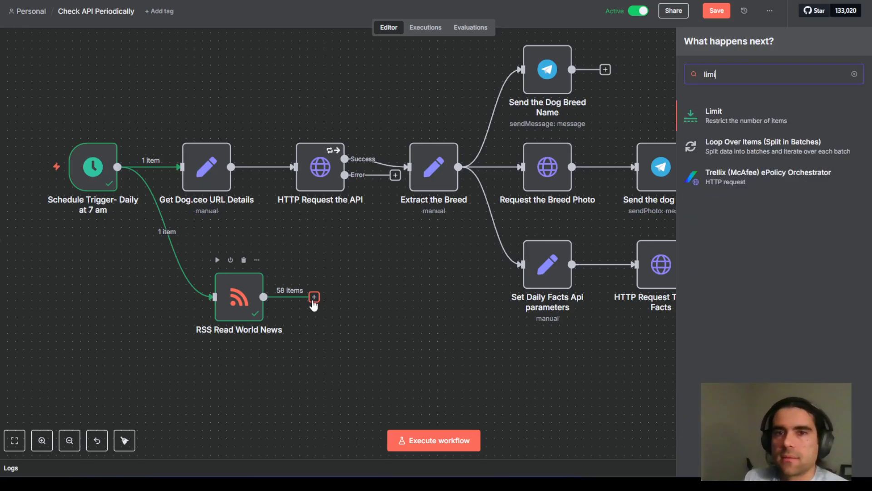
pyautogui.click(748, 123)
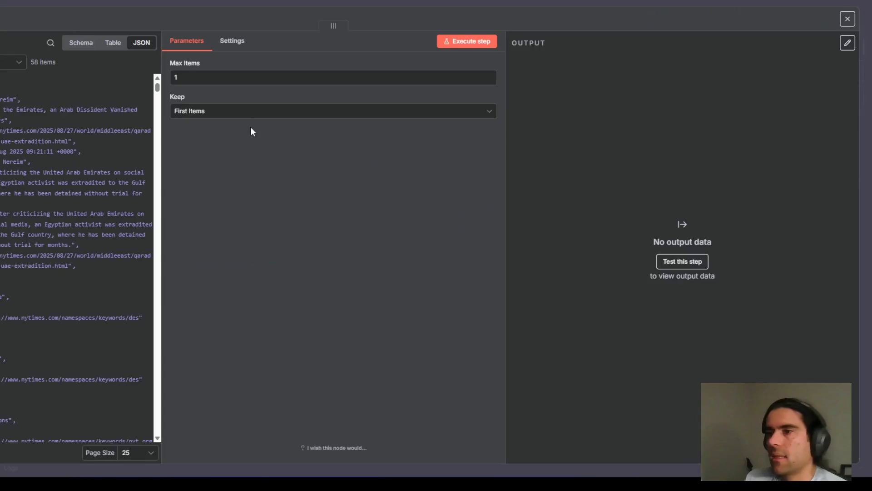
pyautogui.click(234, 76)
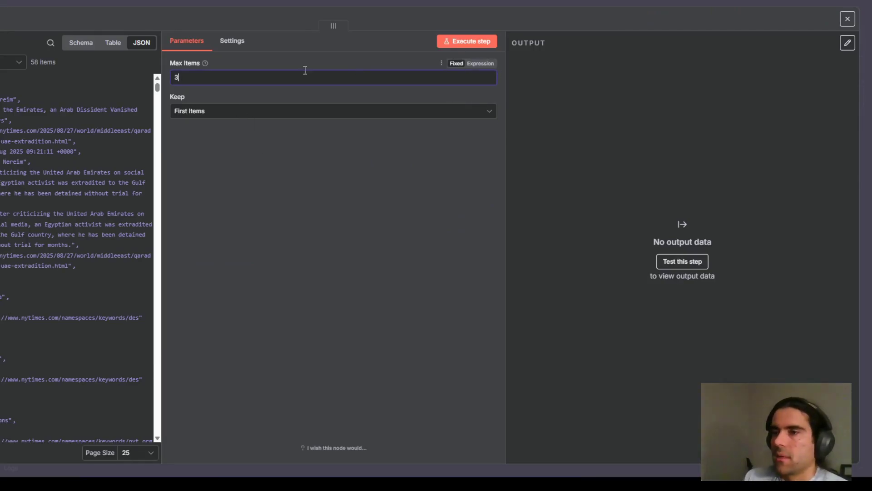
pyautogui.write('3')
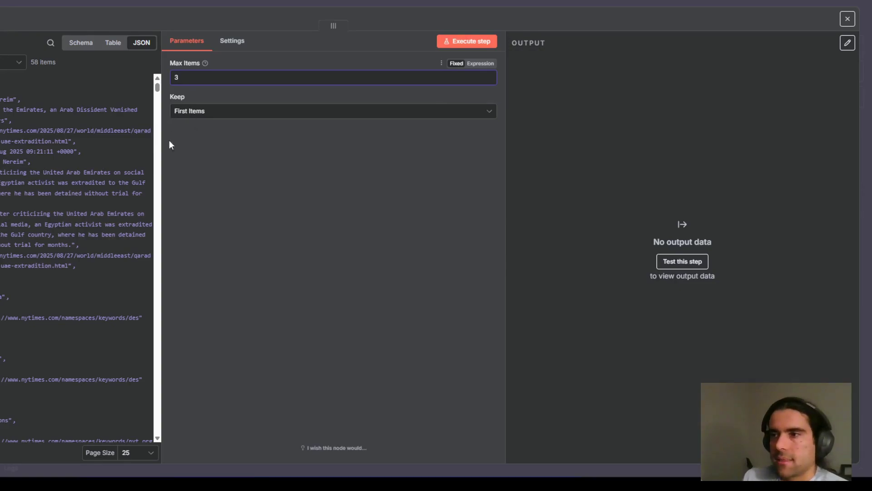
pyautogui.click(471, 42)
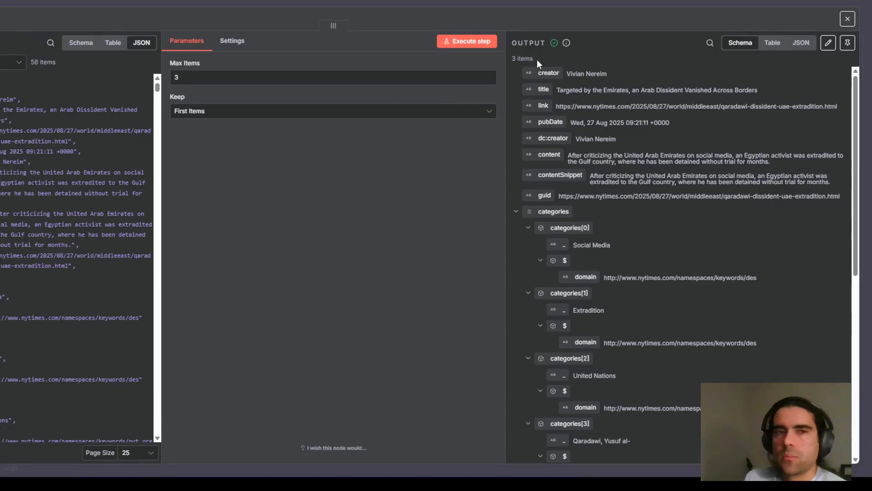
pyautogui.click(568, 1)
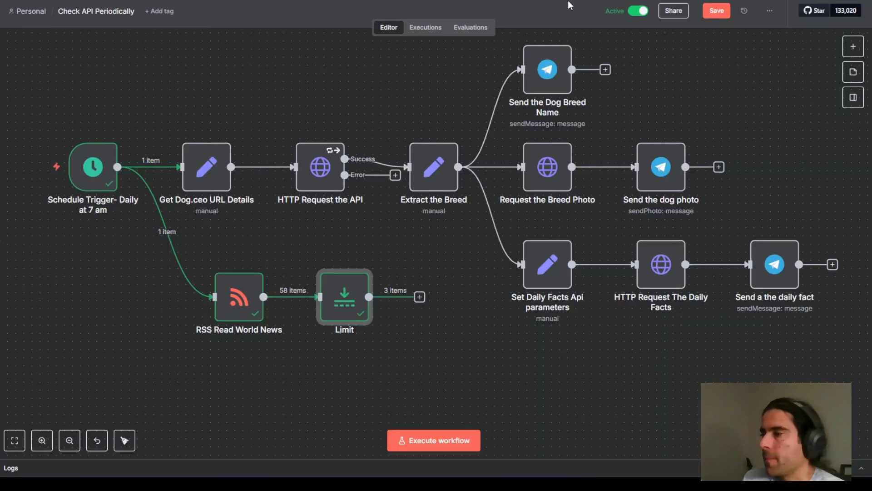
# Rename the Limit node as "Limit to 3" and return to the canvas.
pyautogui.doubleClick(345, 279)
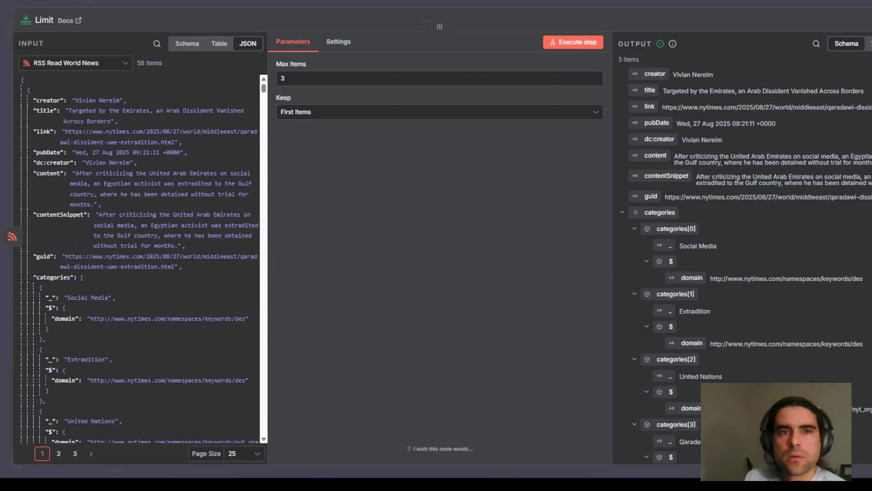
pyautogui.click(47, 19)
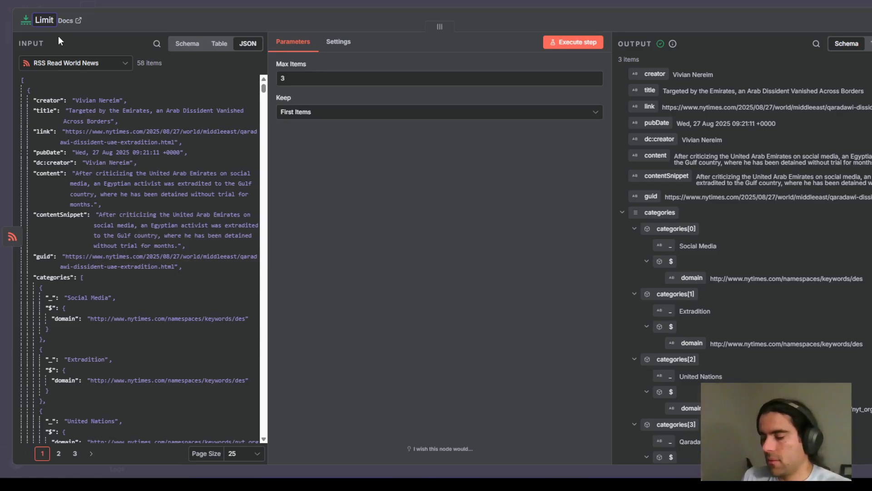
pyautogui.write('to 3')
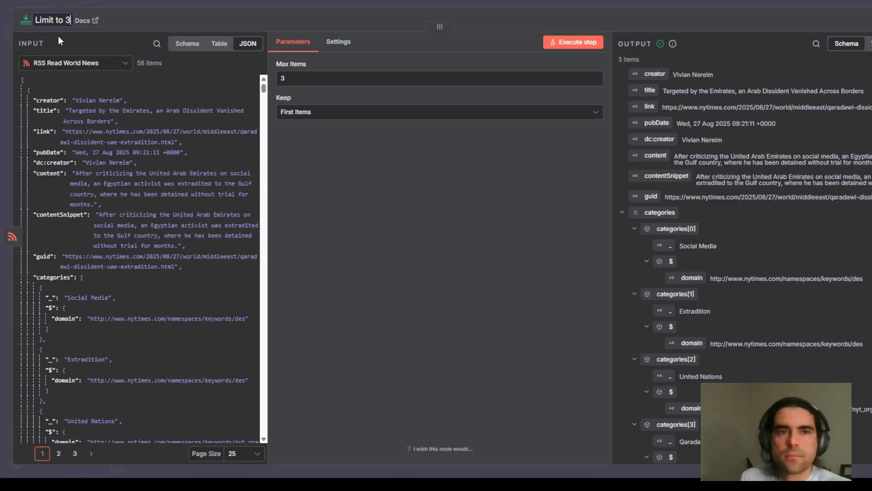
pyautogui.press('Return')
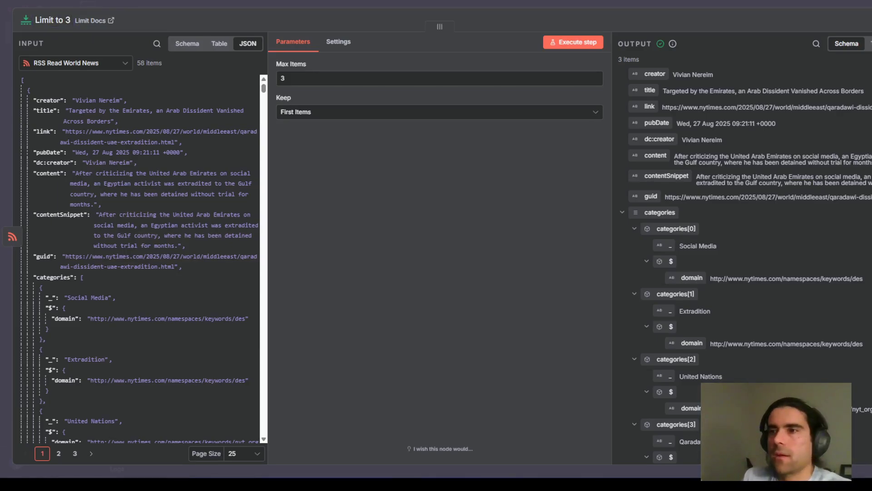
pyautogui.click(75, 5)
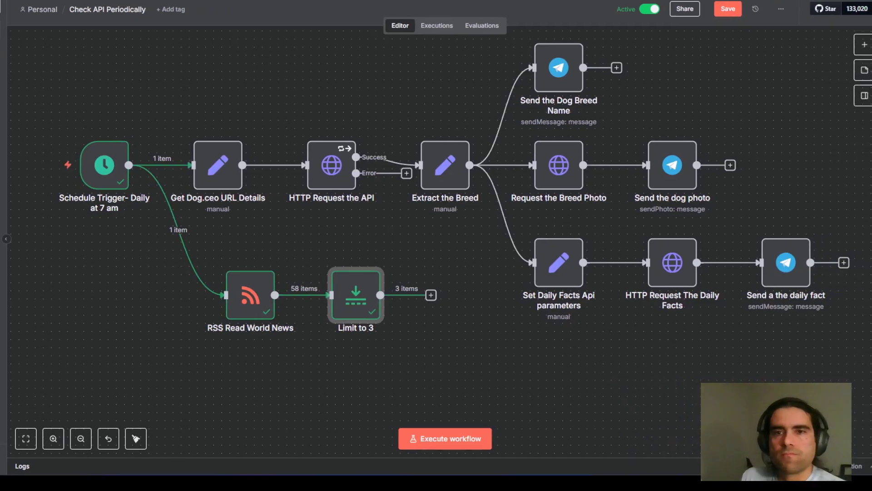
pyautogui.click(174, 372)
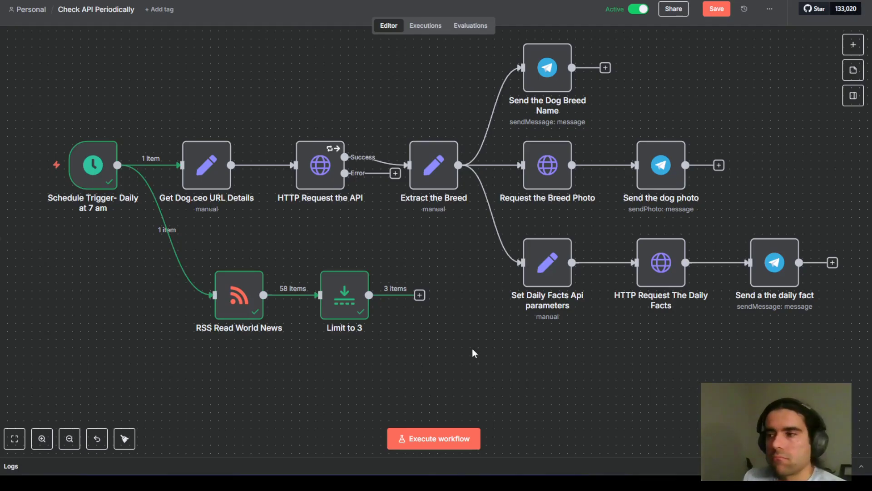
# Reopen the Limit to 3 node and look through its output fields.
pyautogui.click(351, 294)
pyautogui.doubleClick(351, 294)
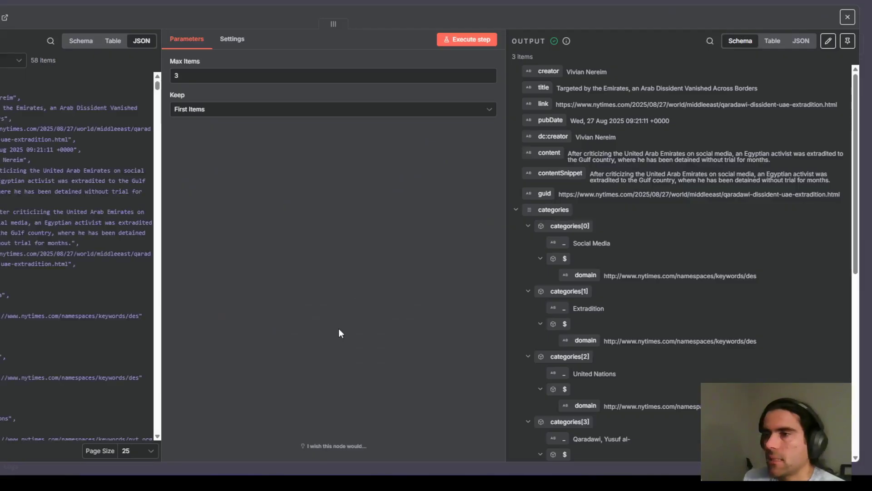
pyautogui.scroll(-5, 636, 227)
pyautogui.scroll(3, 677, 248)
pyautogui.scroll(2, 678, 246)
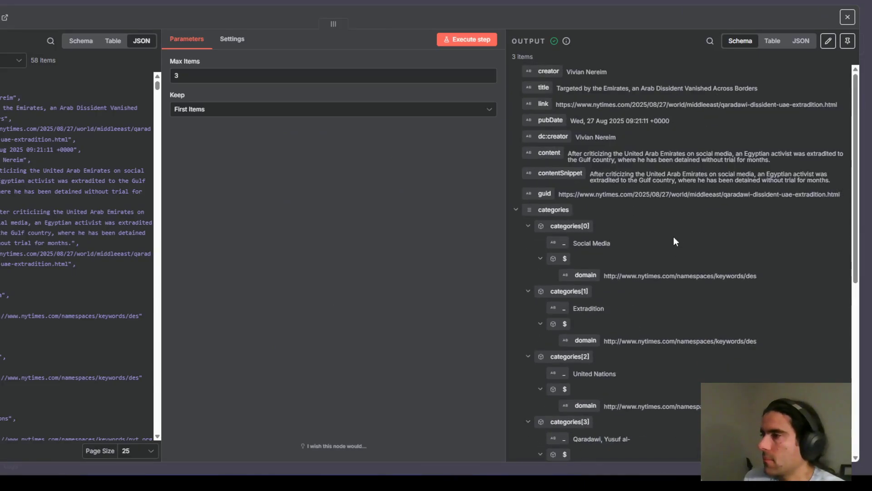
pyautogui.click(519, 3)
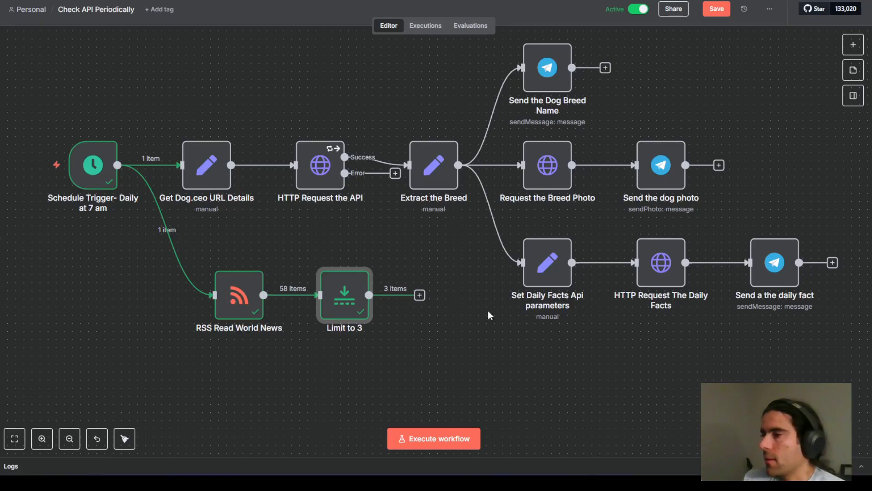
# Duplicate the "Send a the daily fact" Telegram node, place the copy below the dog branches, and connect Limit to 3 to it.
pyautogui.click(776, 283)
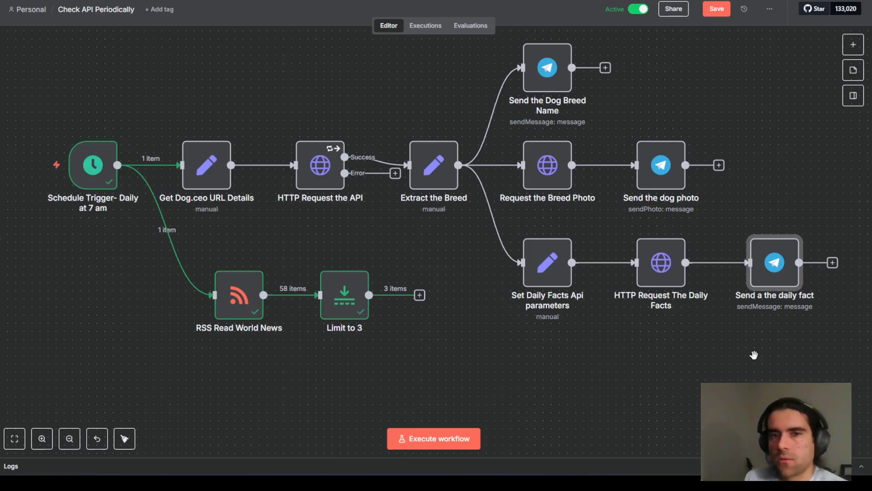
pyautogui.hotkey('ctrl', 'v')
pyautogui.moveTo(826, 348); pyautogui.dragTo(525, 387)
pyautogui.moveTo(419, 295); pyautogui.dragTo(505, 380)
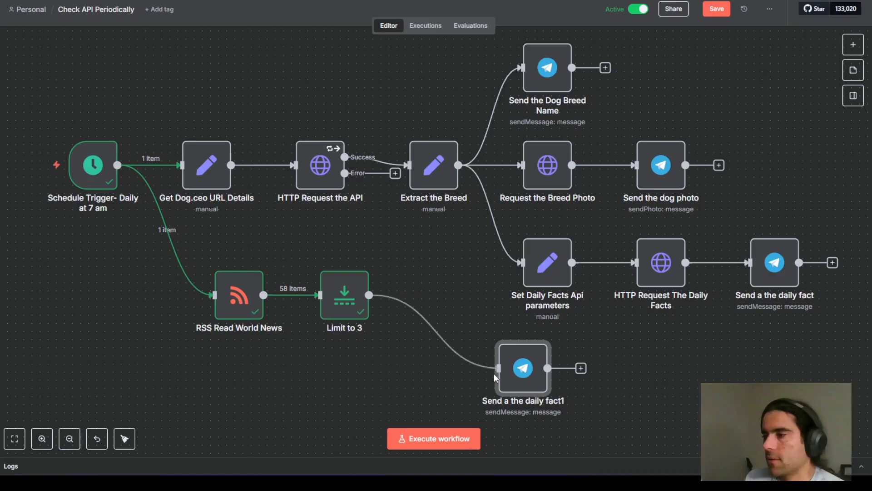
# Rename the copied Telegram node as "Send a the daily news".
pyautogui.doubleClick(532, 383)
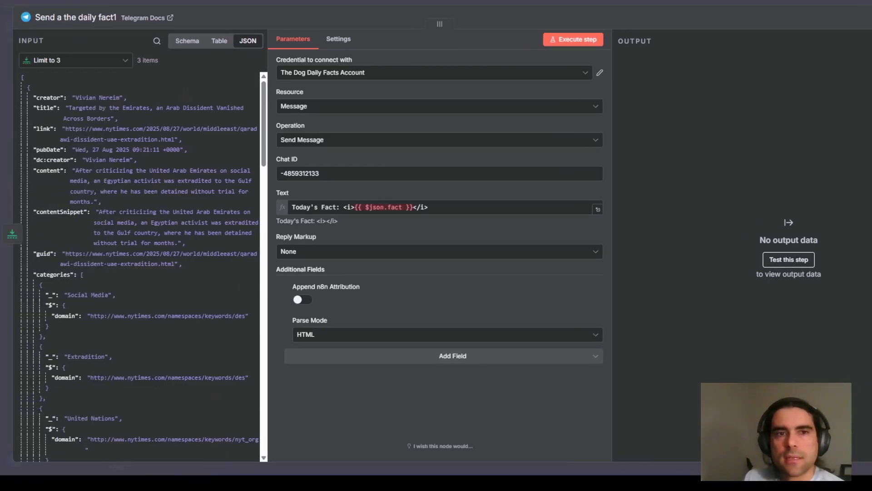
pyautogui.click(62, 18)
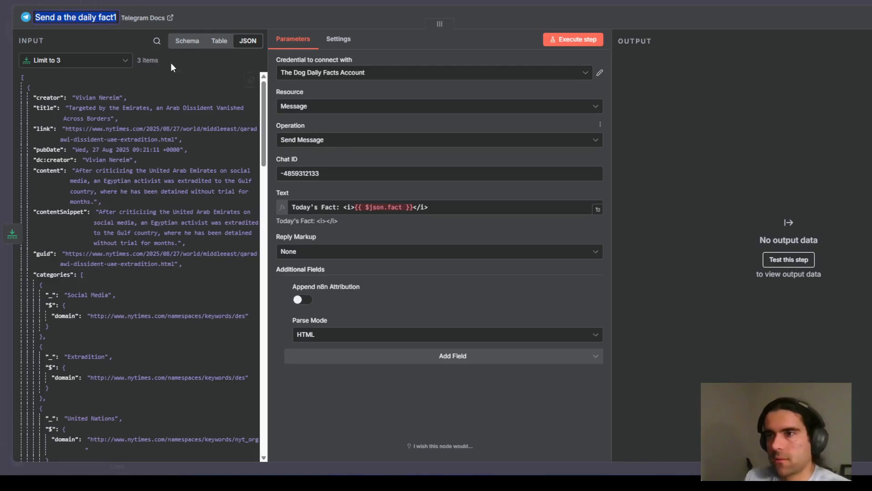
pyautogui.click(68, 21)
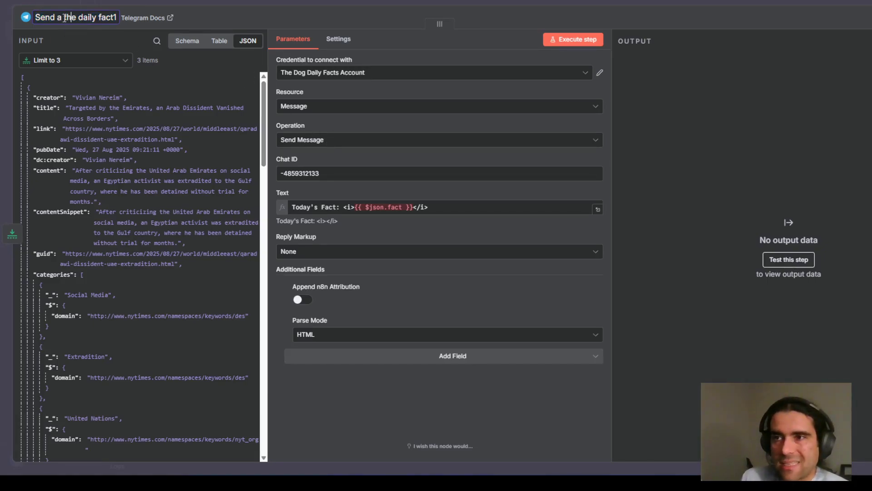
pyautogui.moveTo(98, 17); pyautogui.dragTo(129, 21)
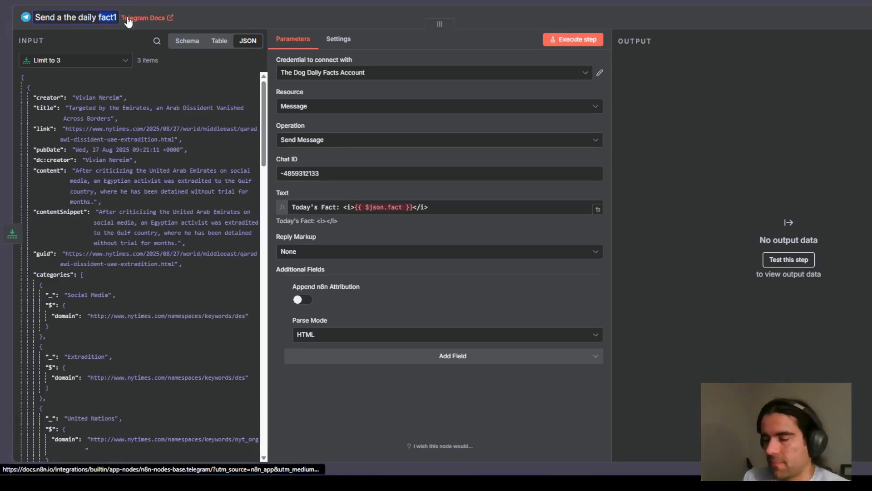
pyautogui.write('news')
pyautogui.press('Return')
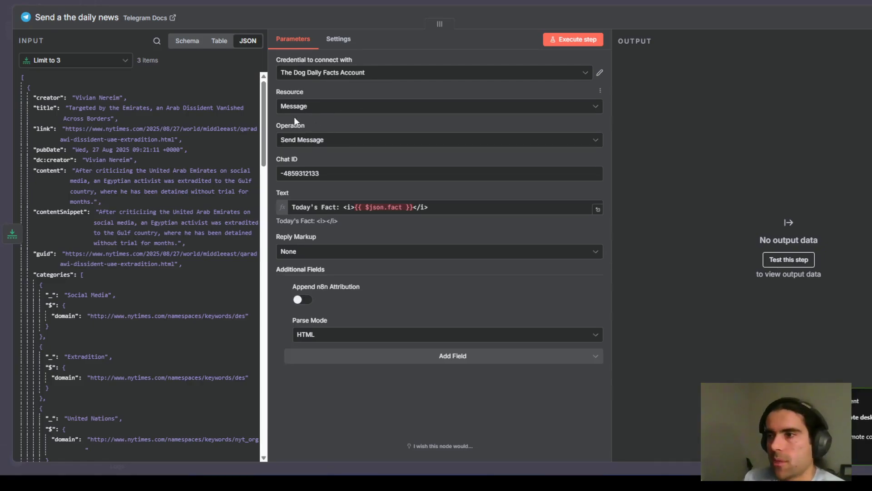
# Clear the copied dog fact expression from the message text of "Send a the daily news" and return to the canvas.
pyautogui.tripleClick(298, 207)
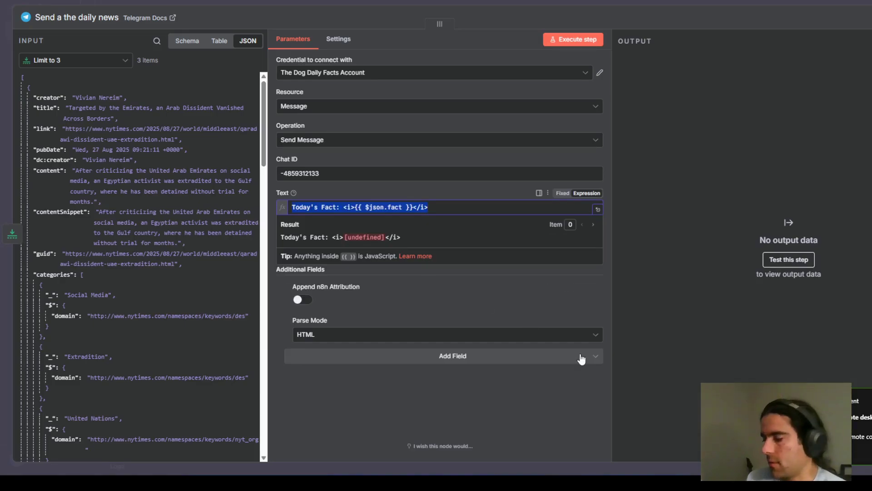
pyautogui.press('BackSpace')
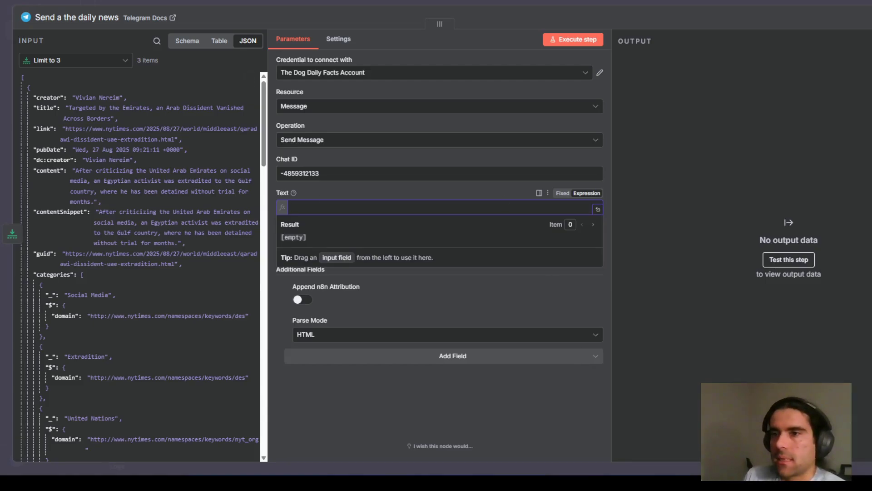
pyautogui.scroll(-3, 70, 138)
pyautogui.scroll(3, 42, 121)
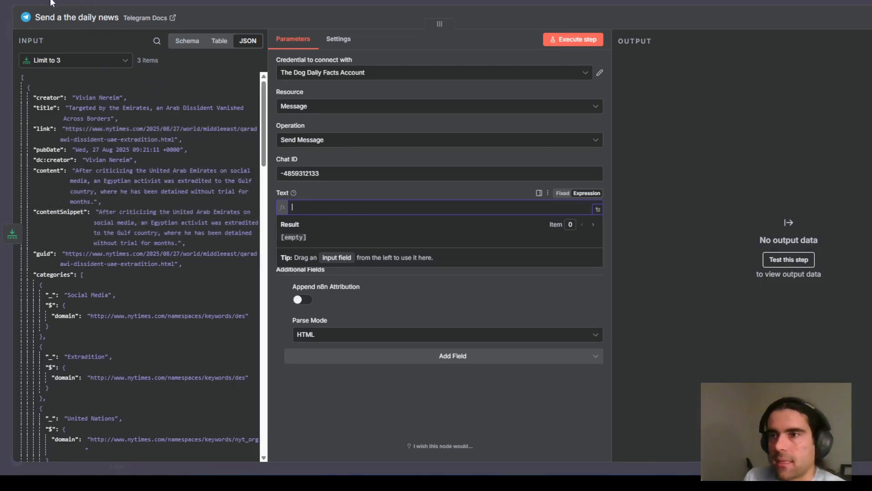
pyautogui.press('Escape')
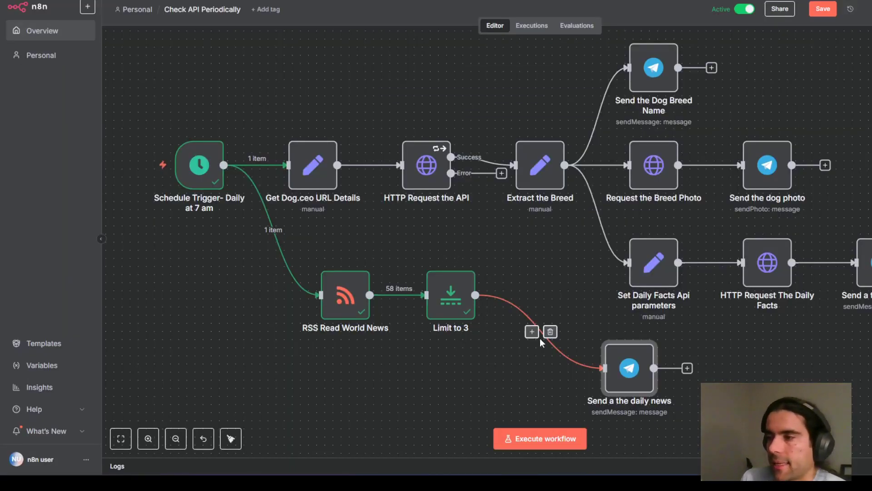
# Insert an Aggregate node on the connection between Limit to 3 and "Send a the daily news".
pyautogui.moveTo(571, 359)
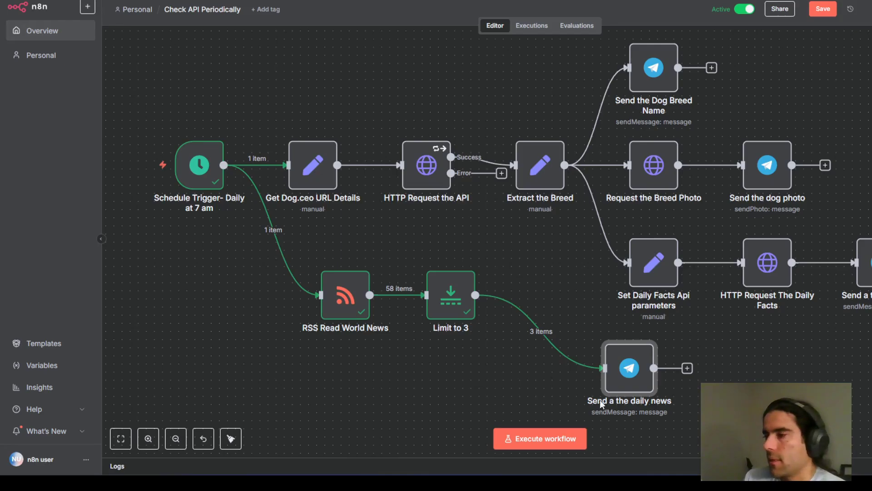
pyautogui.click(533, 378)
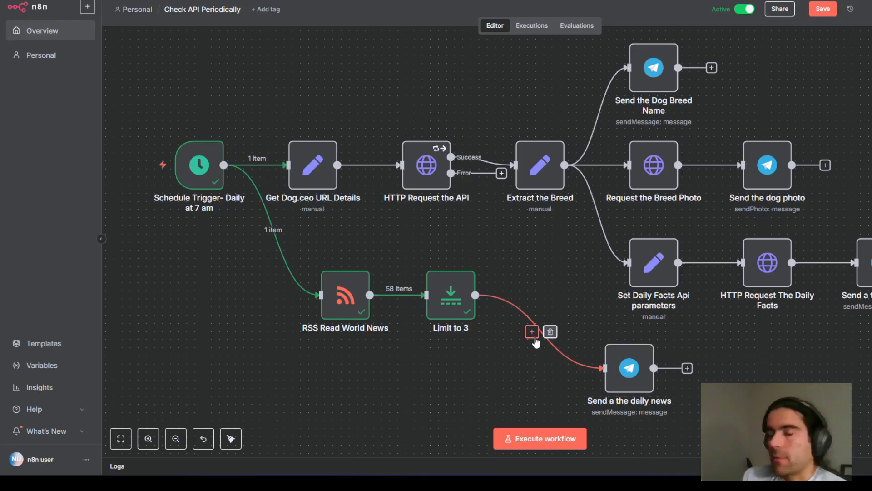
pyautogui.click(532, 332)
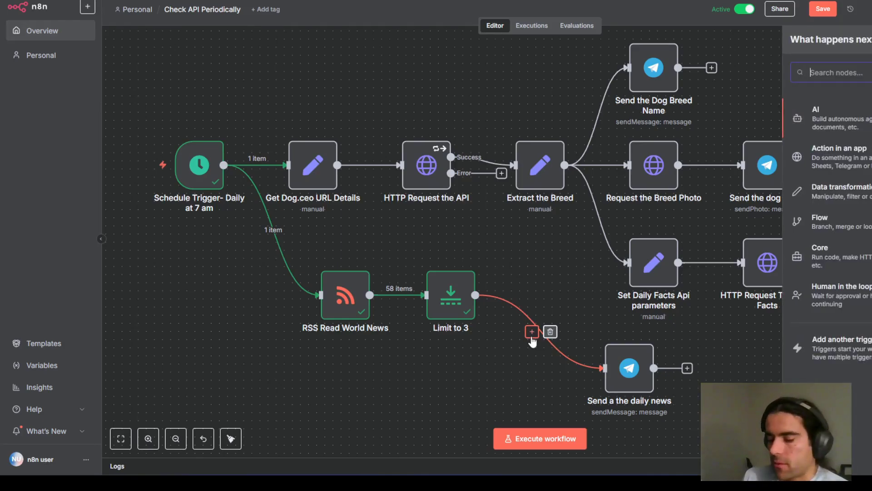
pyautogui.write('aggre')
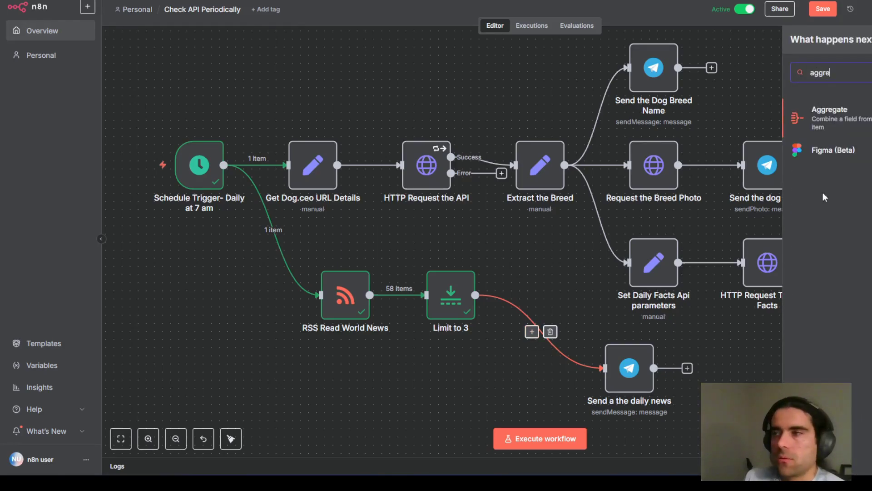
pyautogui.click(814, 120)
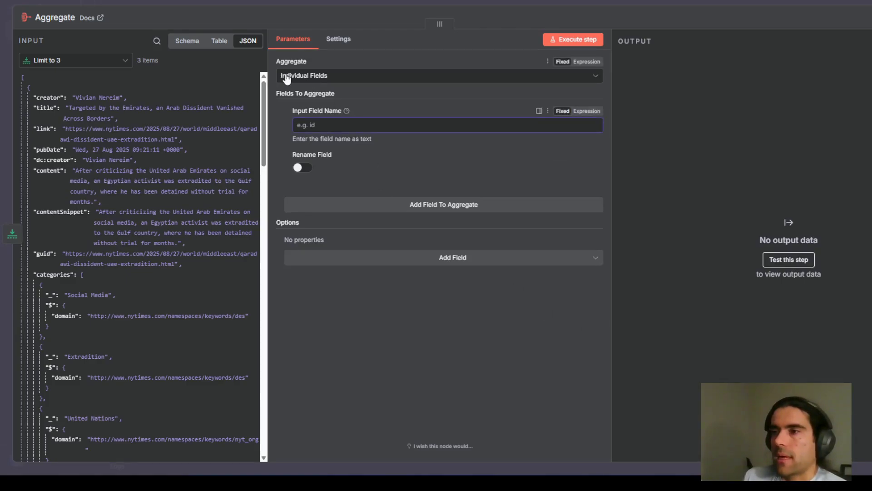
# Set the Aggregate node to All Item Data (Into a Single List) and execute it.
pyautogui.click(324, 81)
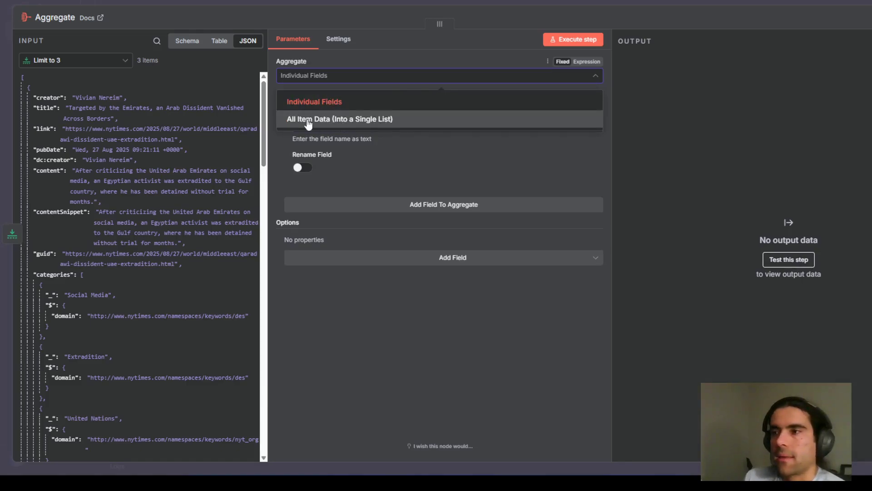
pyautogui.click(364, 120)
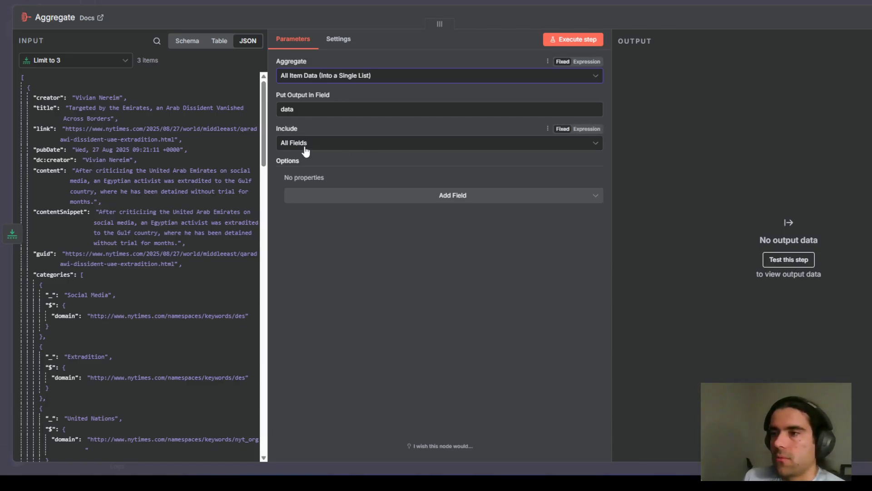
pyautogui.click(556, 40)
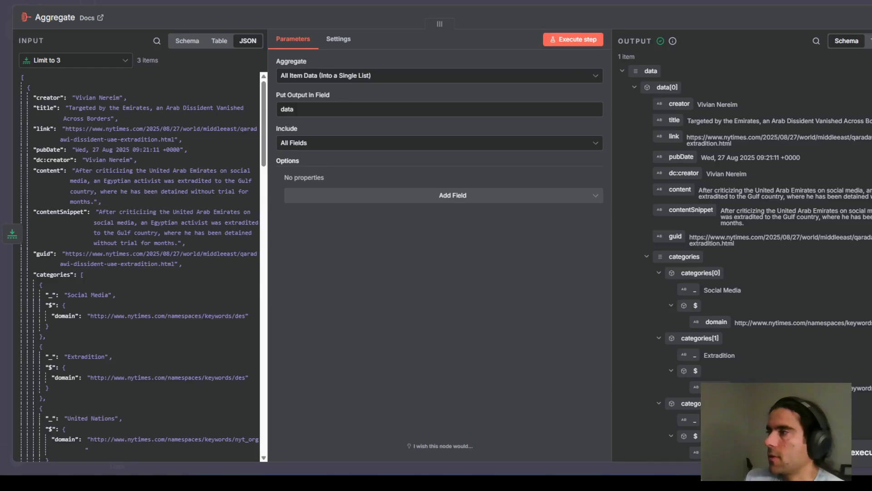
# Examine the Aggregate output as JSON, collapsing and expanding the data list to inspect its items and fields.
pyautogui.click(871, 41)
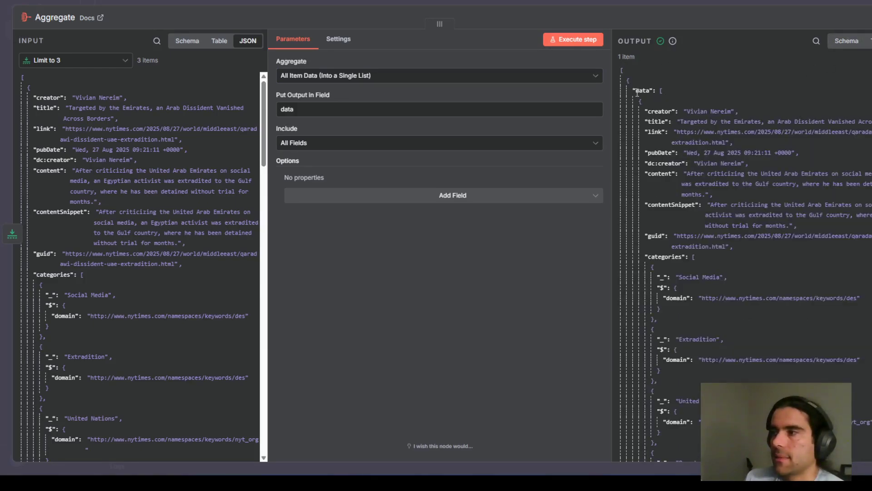
pyautogui.moveTo(636, 93); pyautogui.dragTo(653, 94)
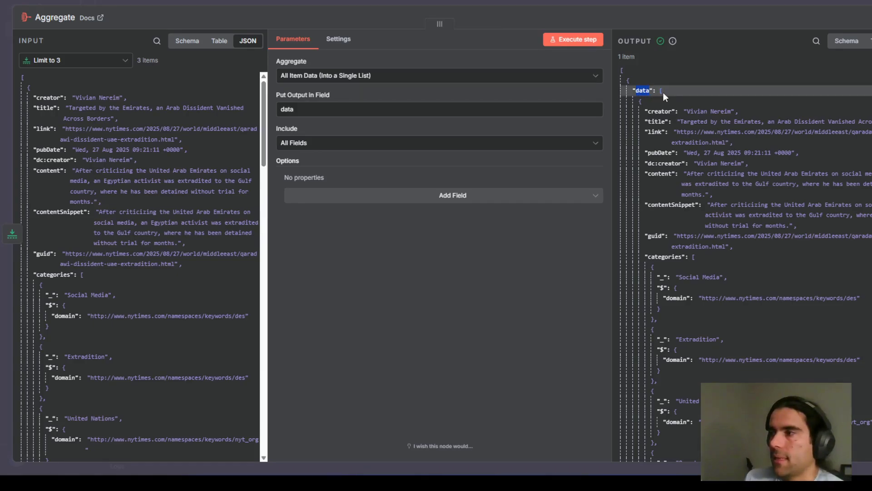
pyautogui.click(662, 91)
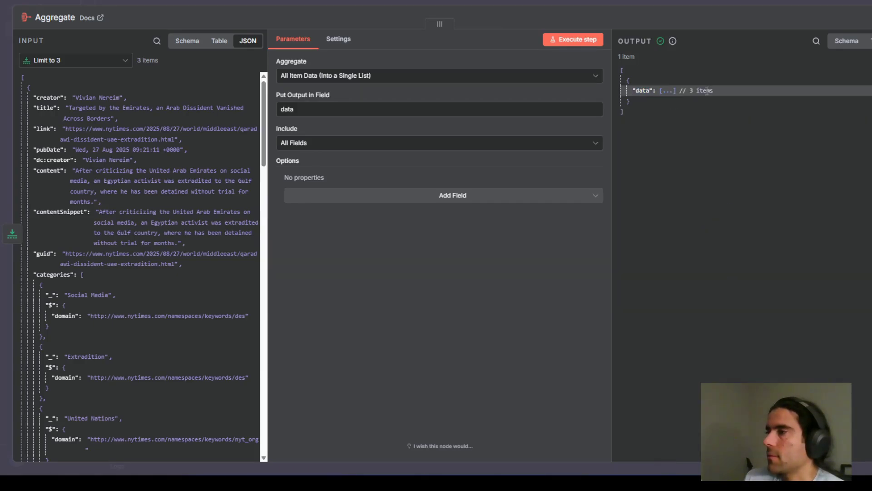
pyautogui.moveTo(689, 90); pyautogui.dragTo(714, 91)
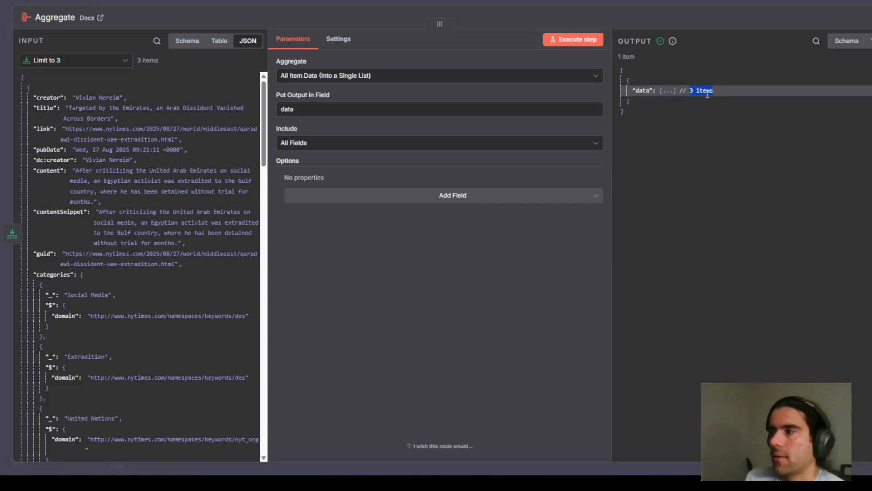
pyautogui.click(662, 91)
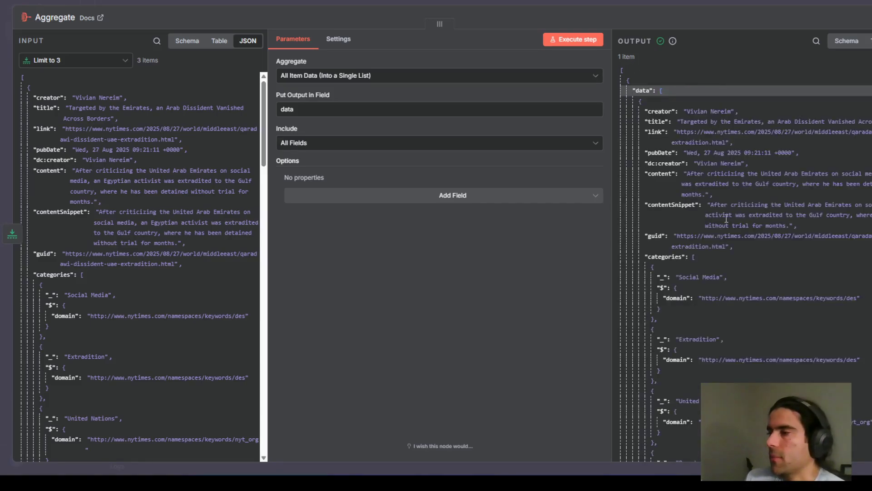
pyautogui.scroll(-5, 728, 218)
pyautogui.scroll(8, 728, 213)
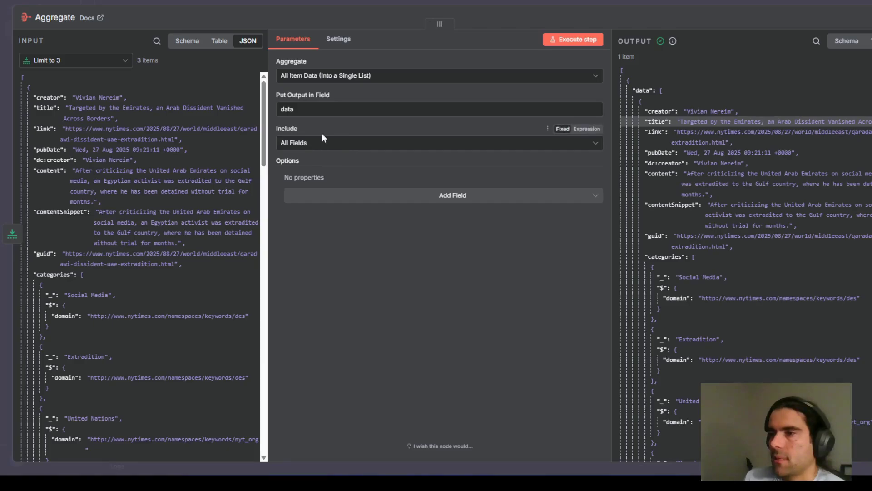
# Restrict the aggregation to the specified fields title,content,link, execute the node again and return to the canvas.
pyautogui.click(312, 144)
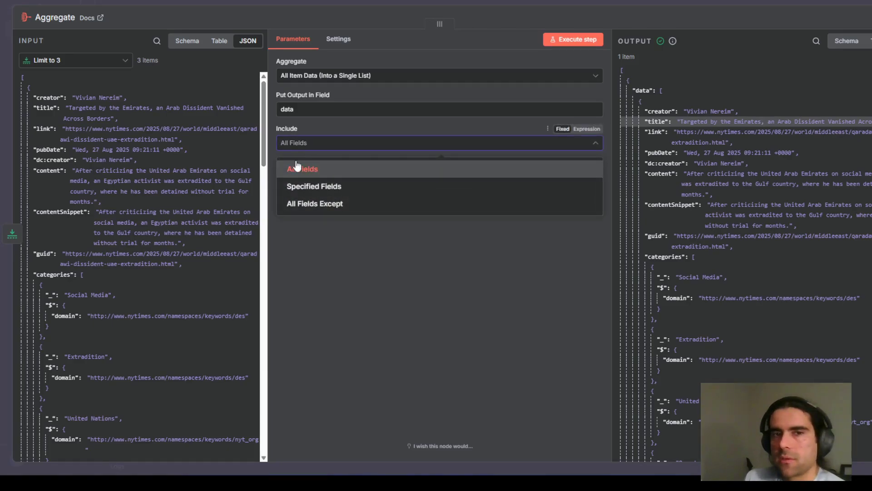
pyautogui.click(328, 188)
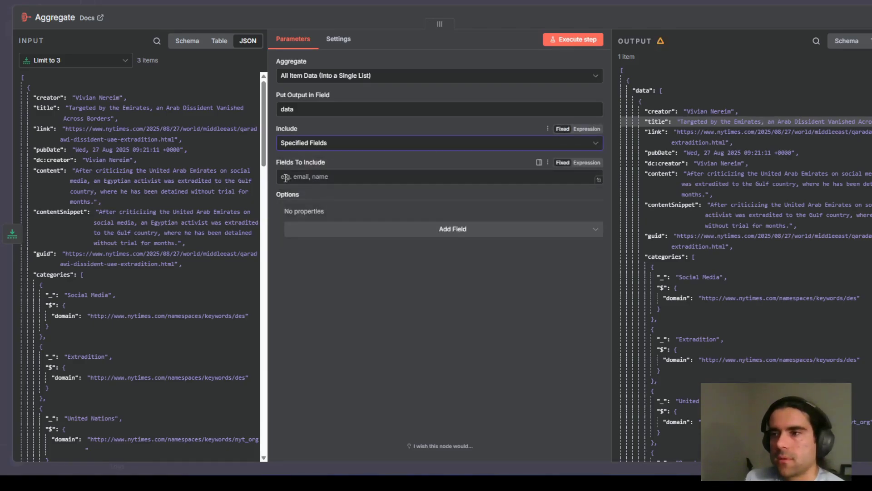
pyautogui.click(381, 177)
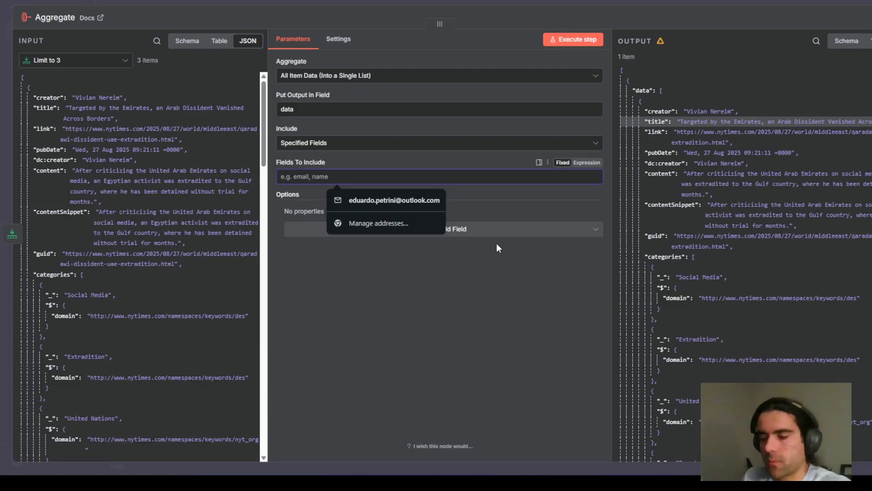
pyautogui.write('tit')
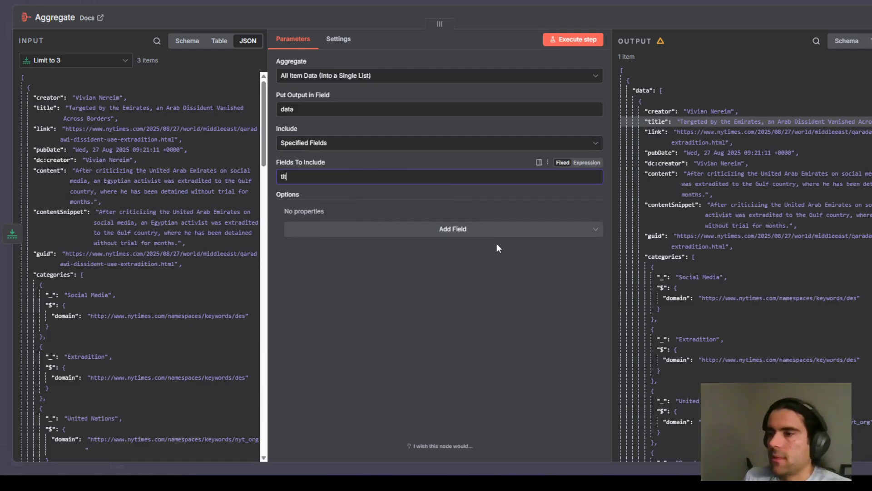
pyautogui.write('le, cont')
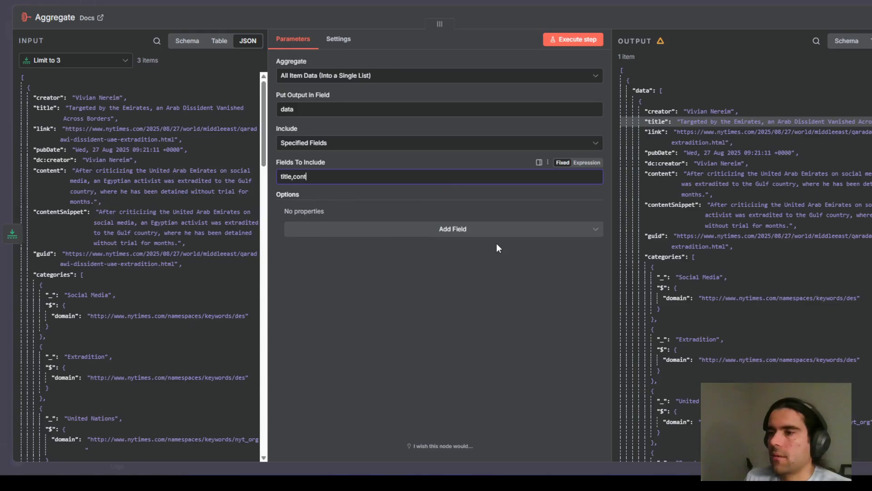
pyautogui.write('ent,l')
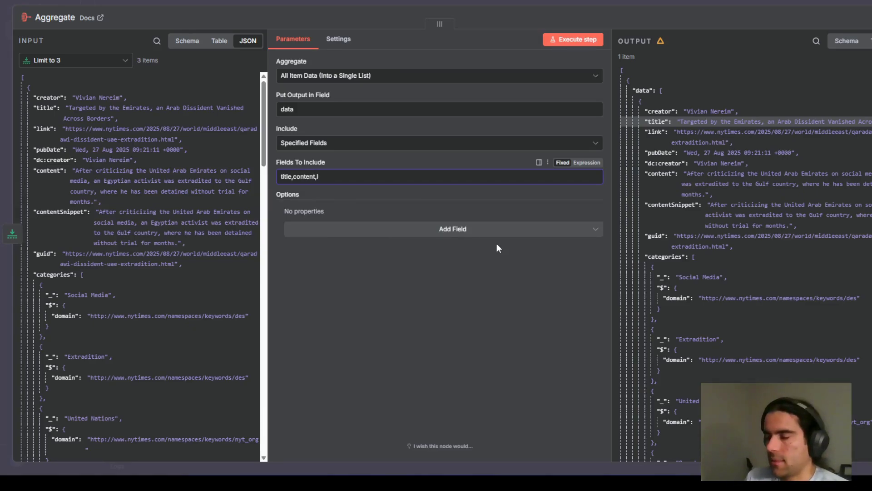
pyautogui.write('ink')
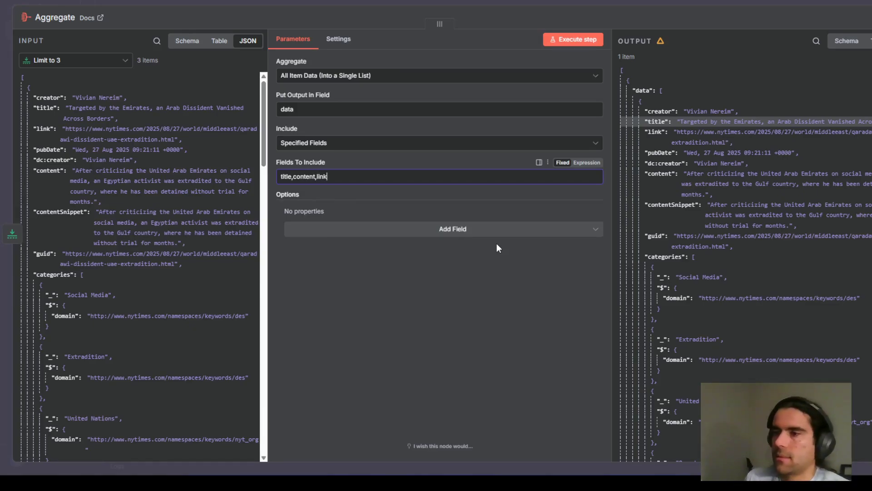
pyautogui.click(561, 41)
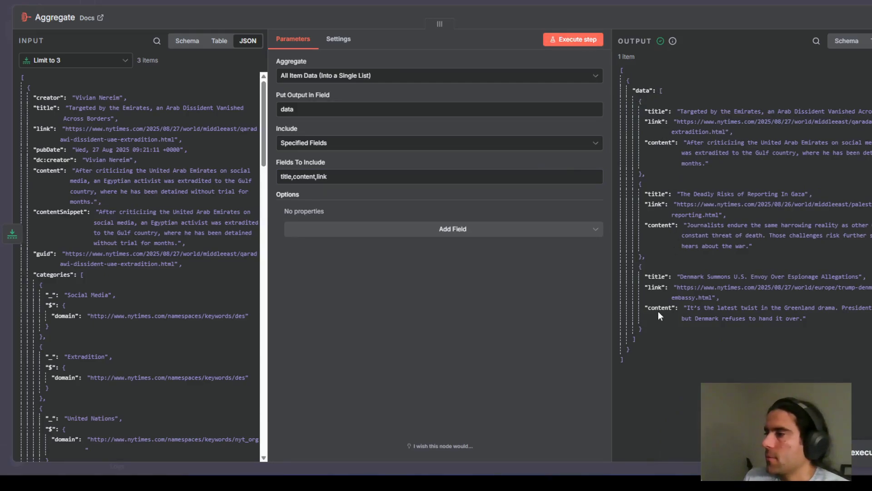
pyautogui.click(670, 135)
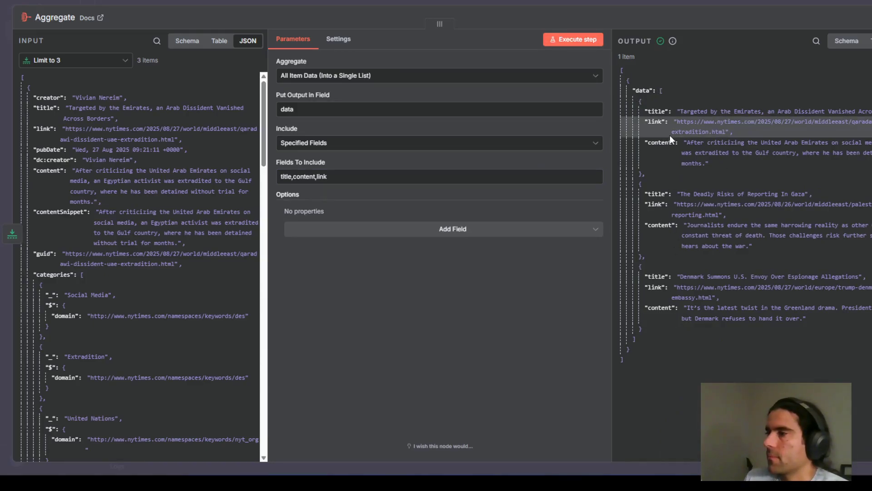
pyautogui.click(654, 112)
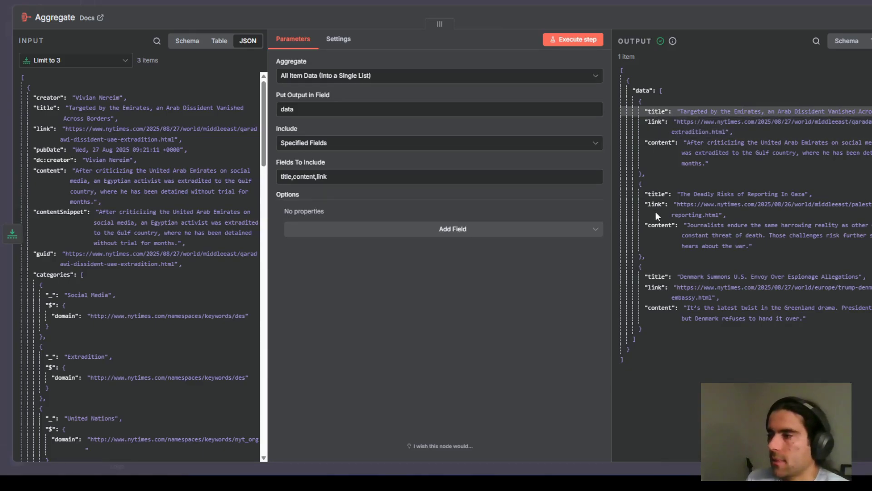
pyautogui.click(618, 3)
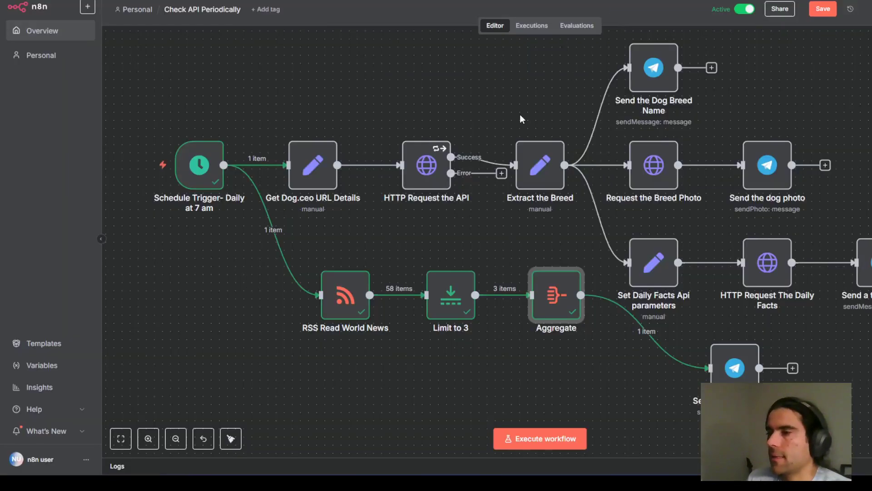
# In the "Send a the daily news" node, start the message Text expression with the heading line "Today's World news" in the expanded expression editor.
pyautogui.moveTo(647, 337)
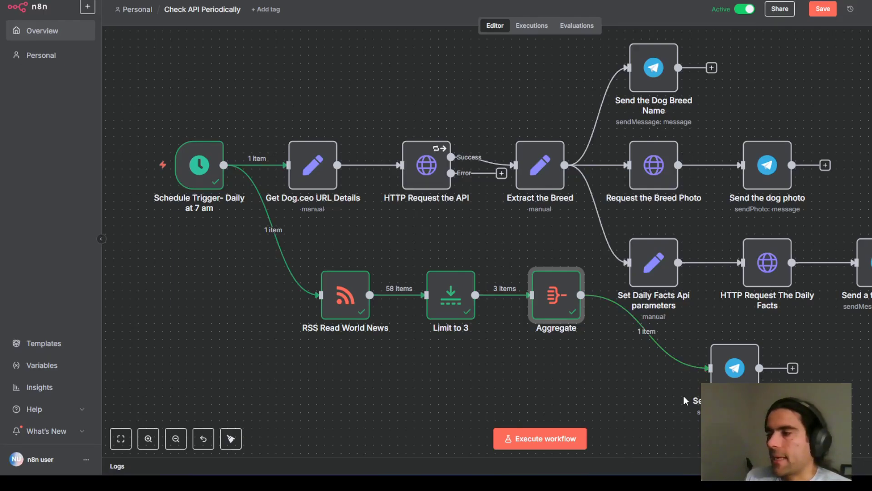
pyautogui.doubleClick(736, 369)
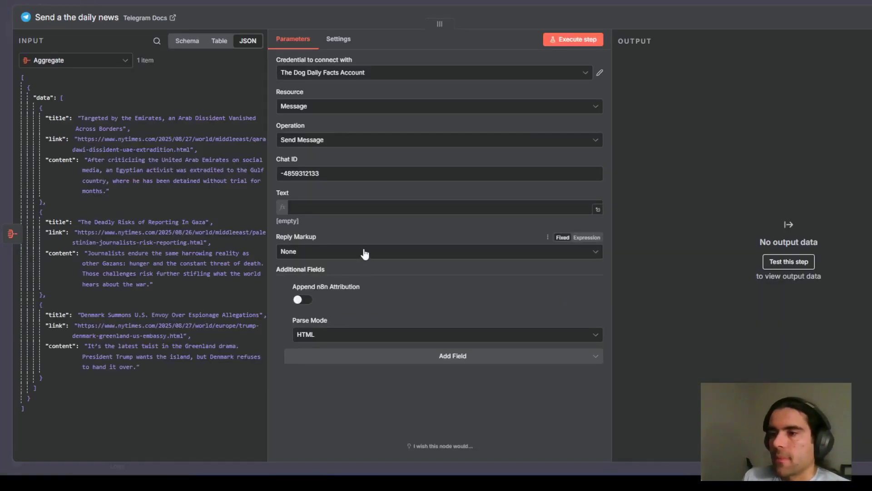
pyautogui.click(328, 208)
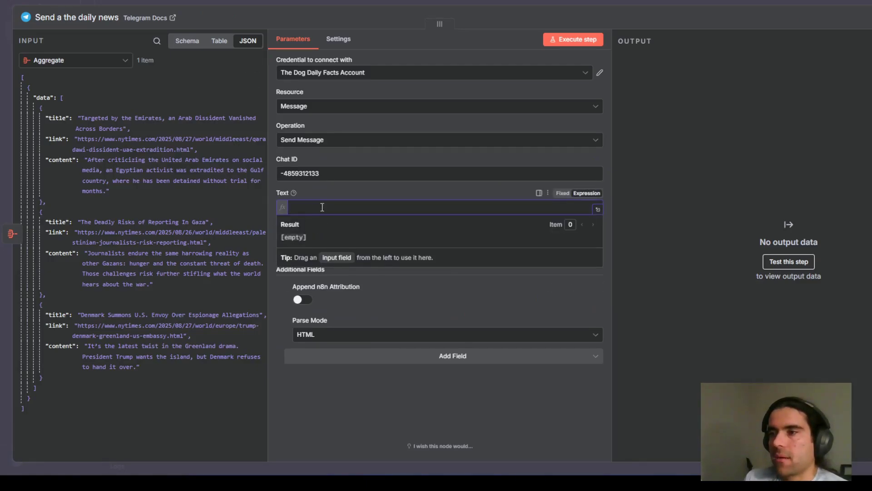
pyautogui.click(598, 210)
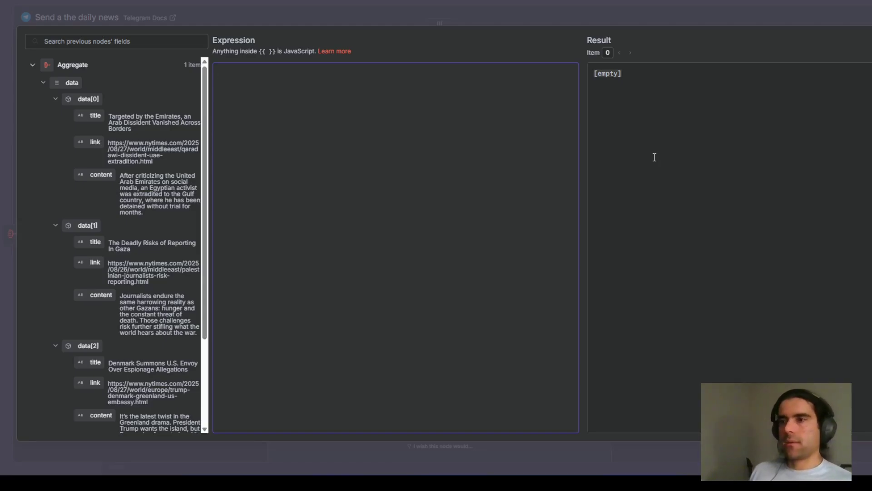
pyautogui.write('Tod')
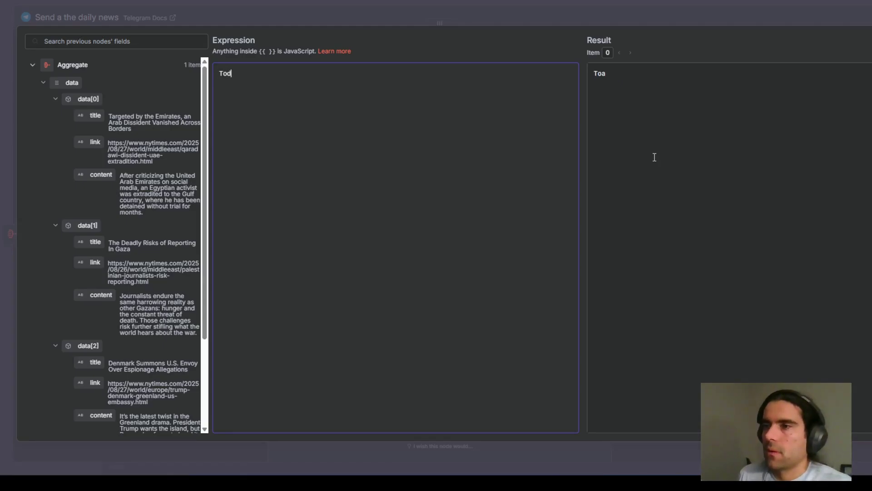
pyautogui.write("ay's ")
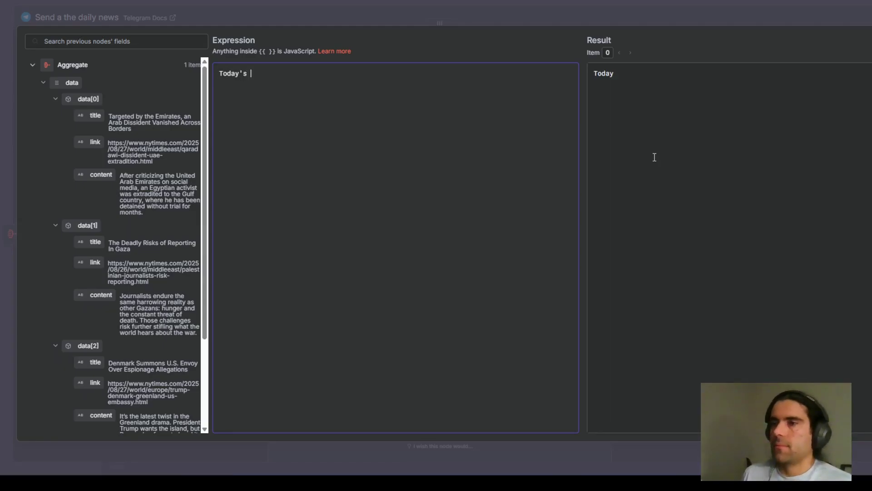
pyautogui.write('World news')
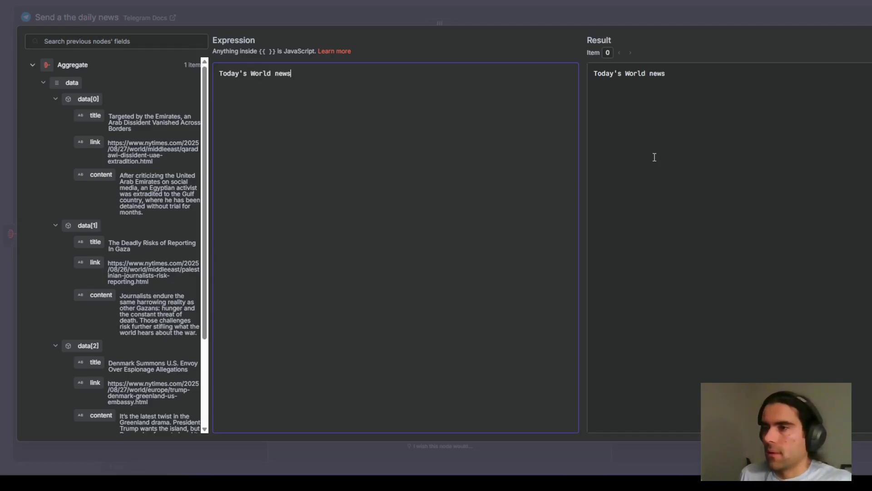
pyautogui.press('Return')
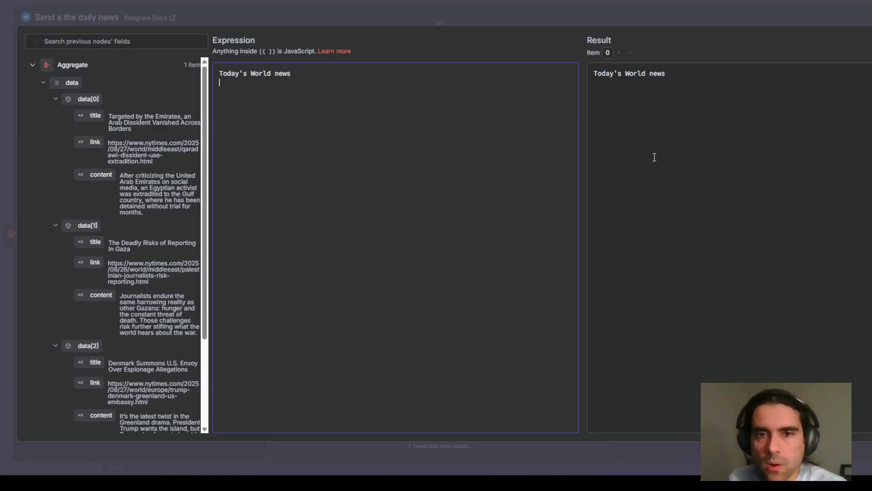
# Add an expression under the heading that calls reduce() on $json.data.
pyautogui.write('{{')
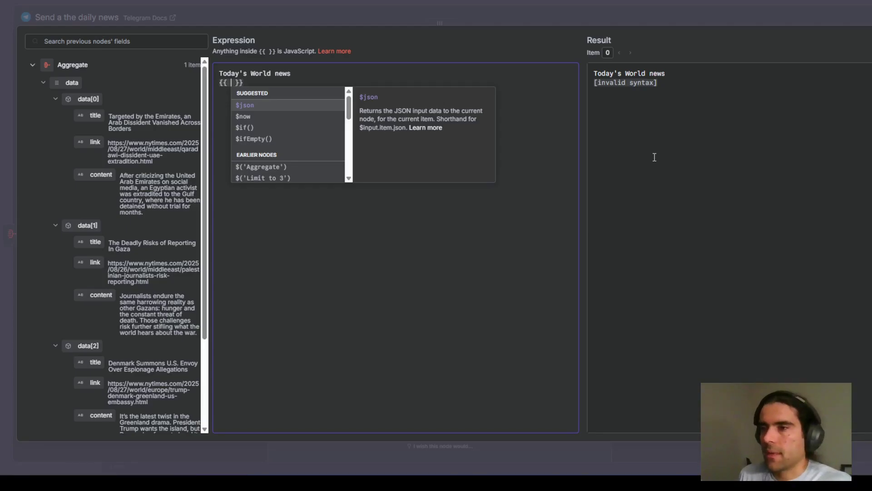
pyautogui.press('Return')
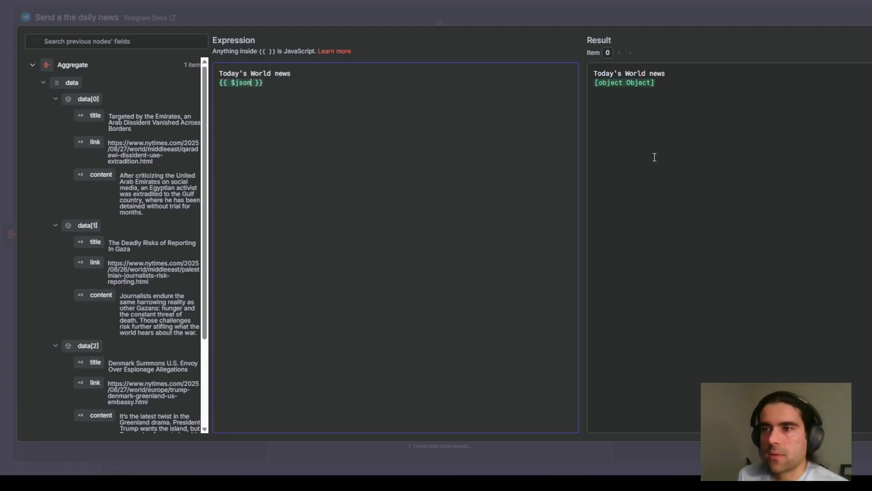
pyautogui.write('.')
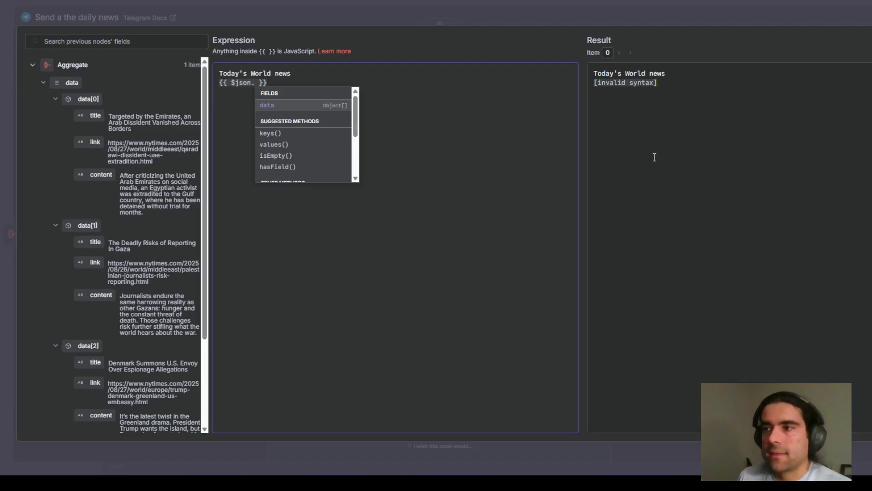
pyautogui.press('Return')
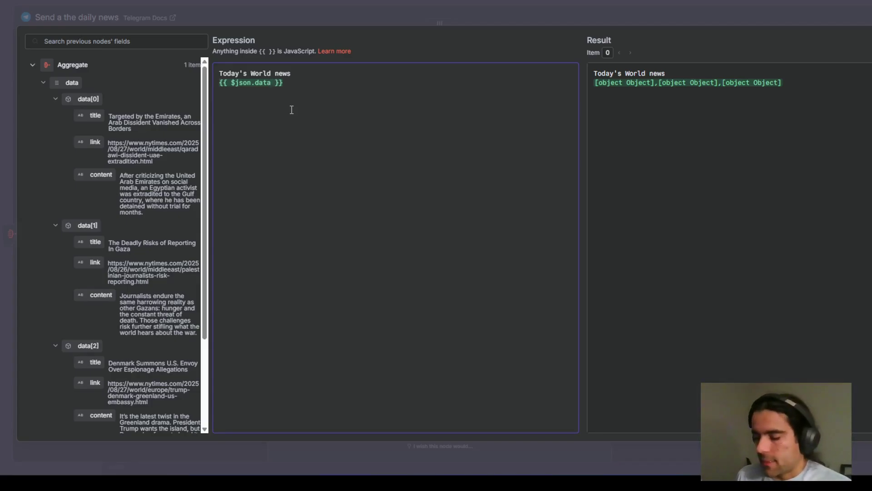
pyautogui.write('.')
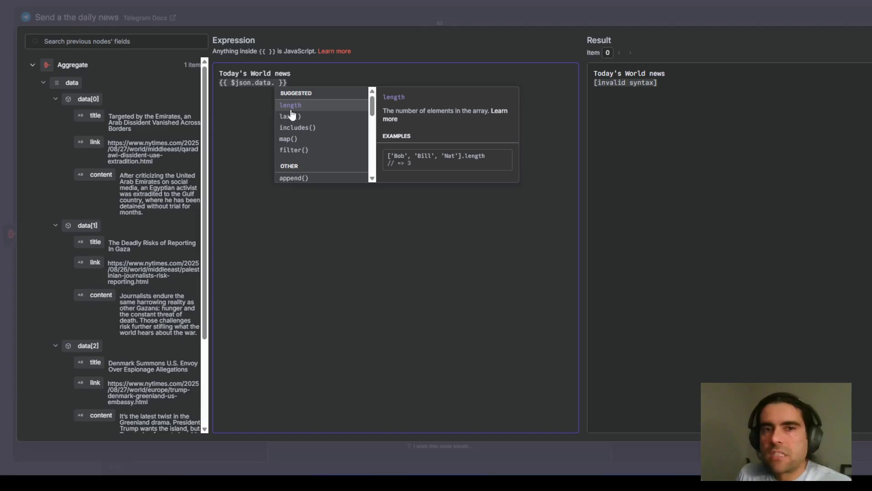
pyautogui.write('reduce')
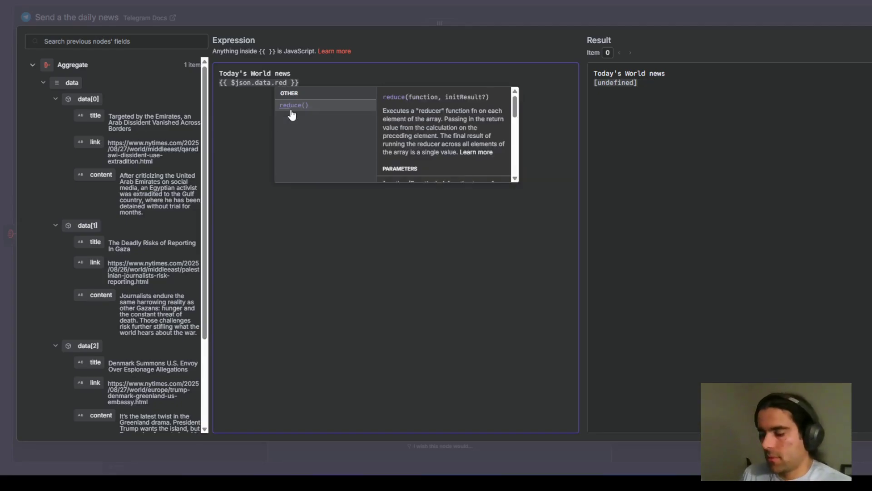
pyautogui.press('Return')
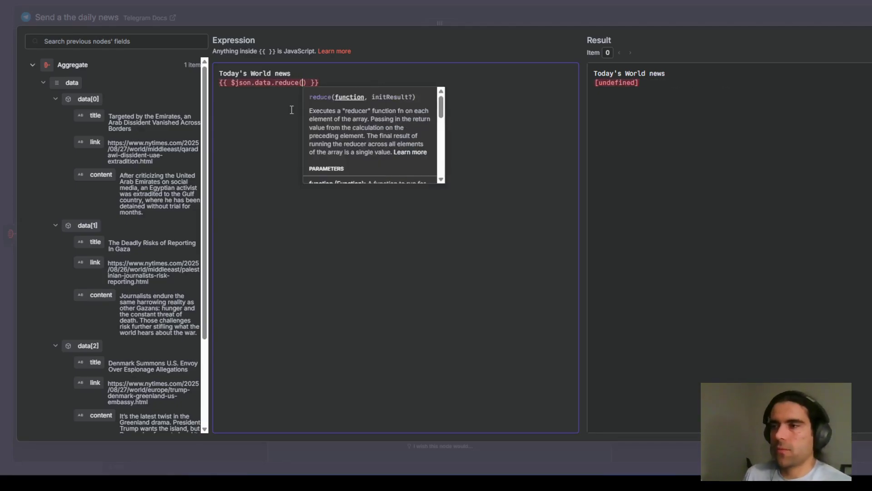
# Give the reduce call an empty parameter list () for its function and an empty string '' as the initial value.
pyautogui.write('(')
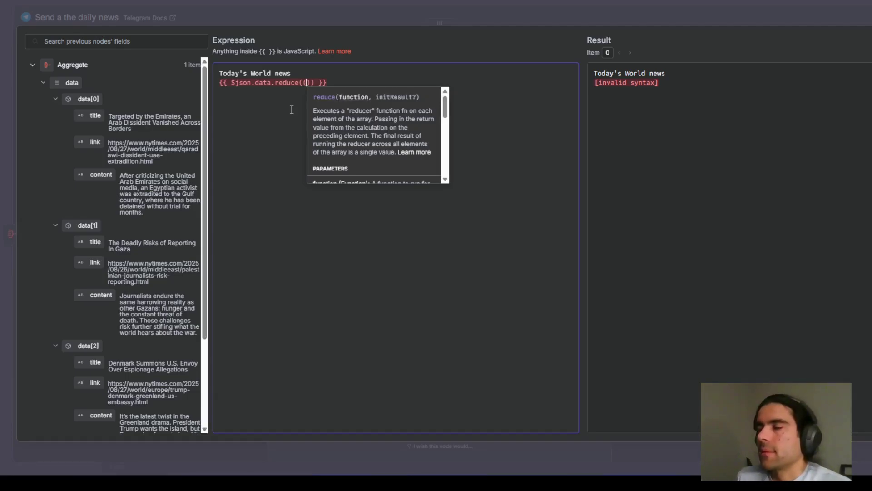
pyautogui.press('Right')
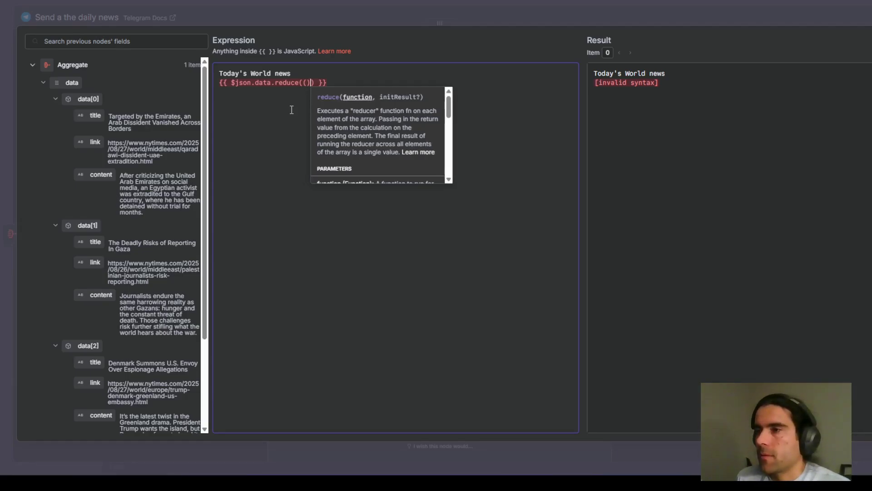
pyautogui.write(',')
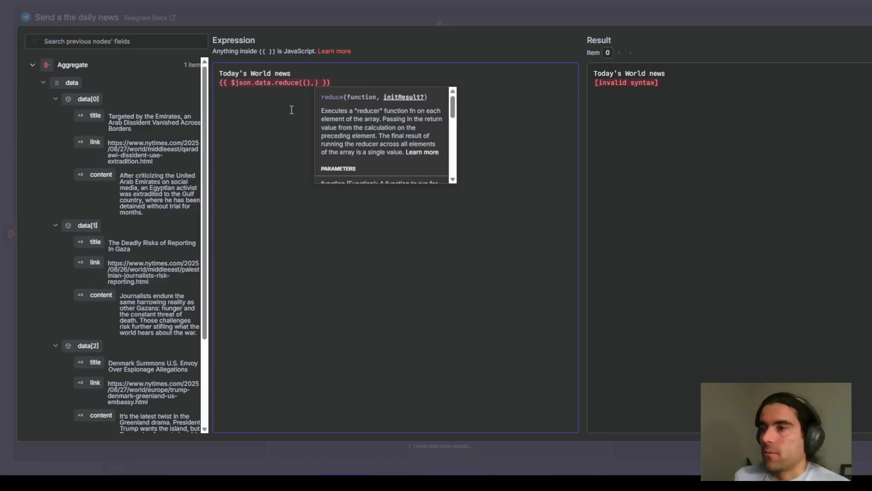
pyautogui.write("'")
pyautogui.press('Left')
pyautogui.press('Left')
pyautogui.press('Left')
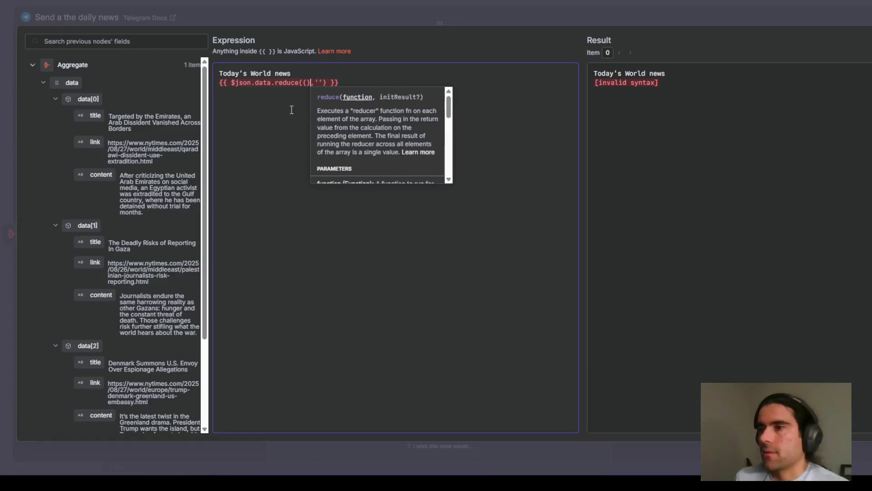
pyautogui.press('Right')
pyautogui.press('Right')
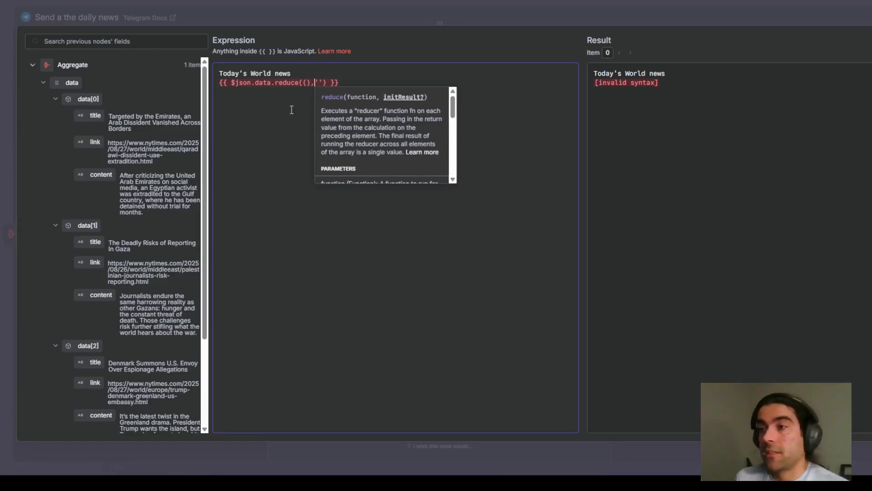
pyautogui.press('Right')
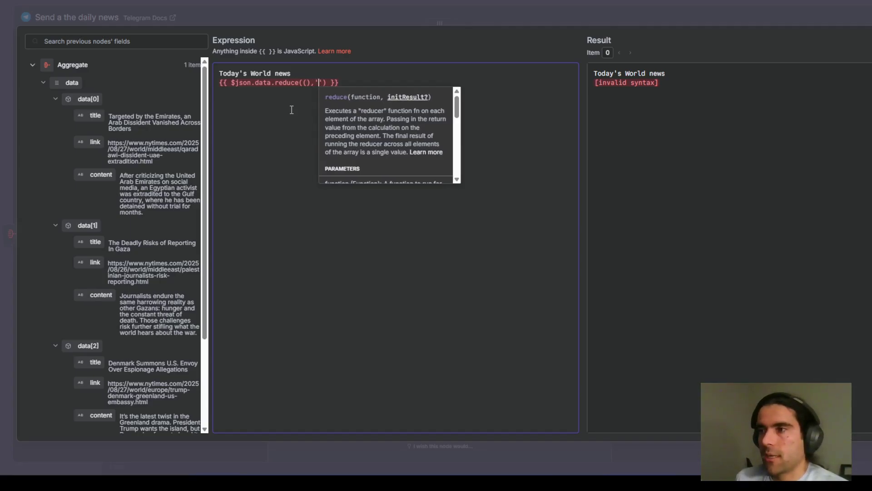
# Define the reducer's parameters as acc,news and follow them with the arrow =>.
pyautogui.press('Left')
pyautogui.press('Left')
pyautogui.press('Left')
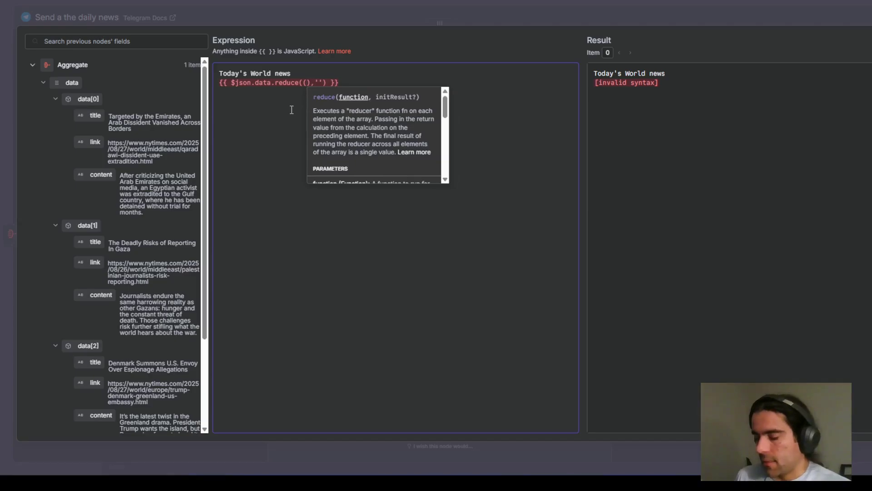
pyautogui.write('acc,')
pyautogui.write('news')
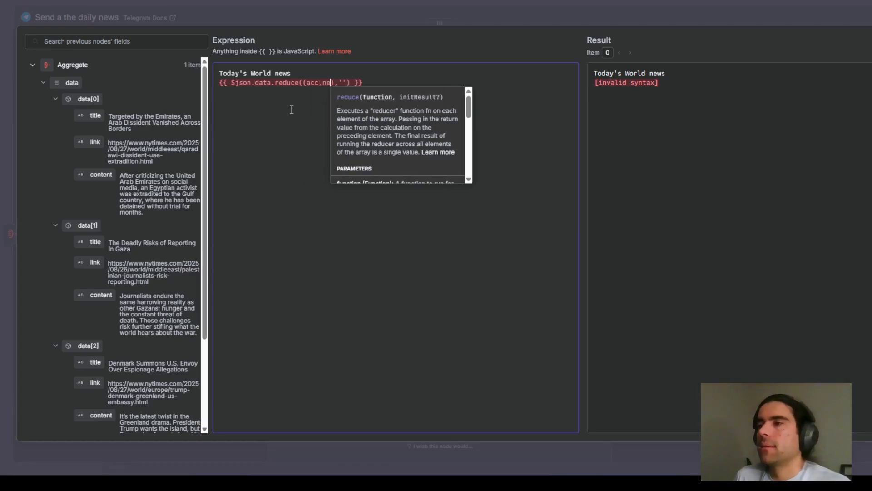
pyautogui.press('Right')
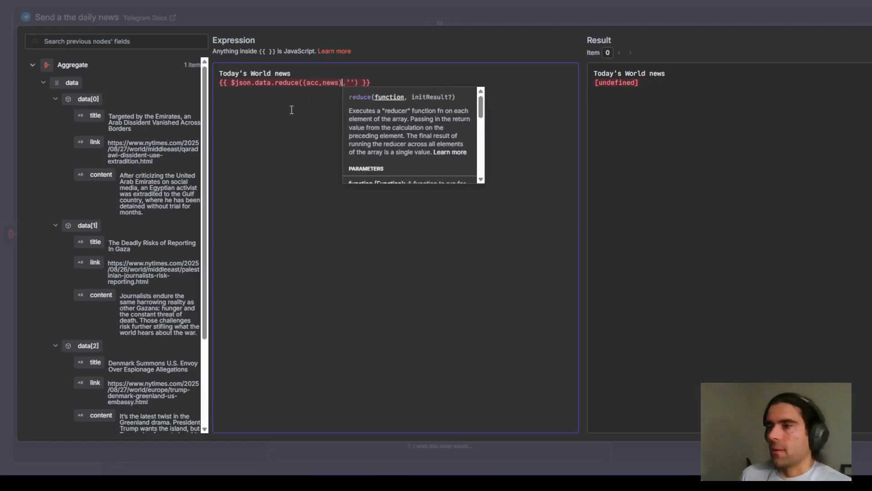
pyautogui.write('=> ')
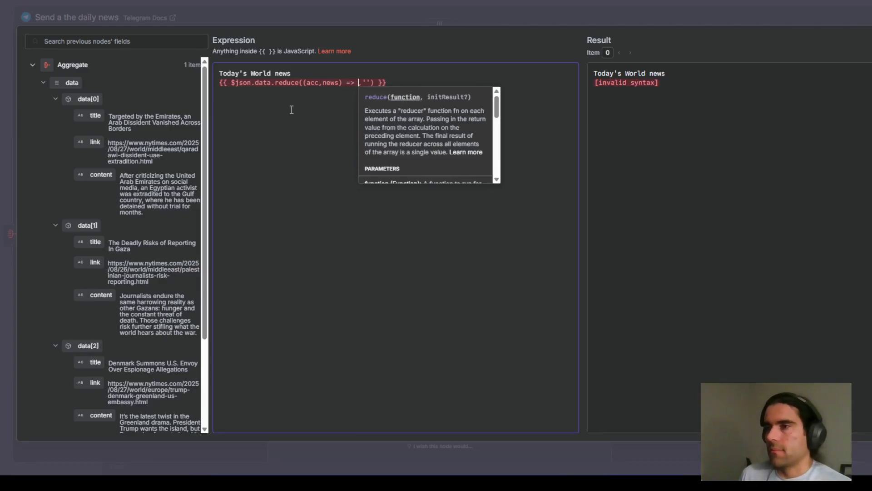
# Make the reducer return a backtick template literal containing ${news.title}.
pyautogui.write('`')
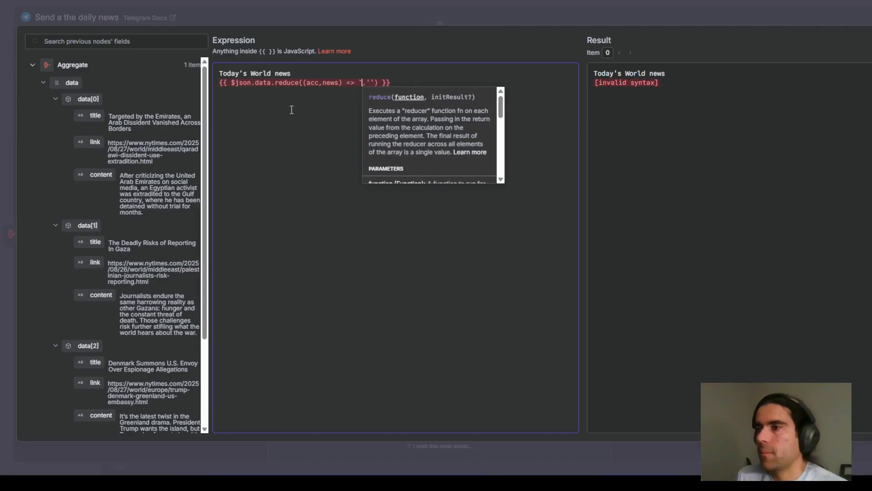
pyautogui.write('`')
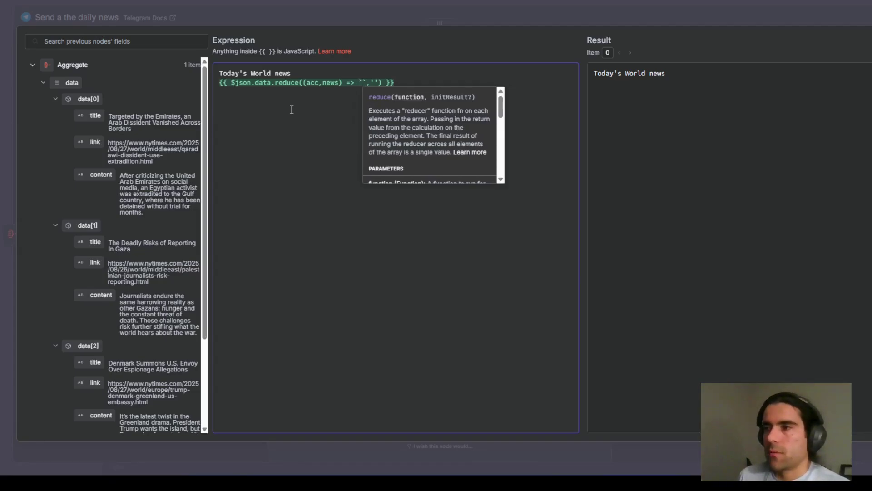
pyautogui.press('Right')
pyautogui.press('Right')
pyautogui.press('Left')
pyautogui.press('Left')
pyautogui.press('Left')
pyautogui.press('Left')
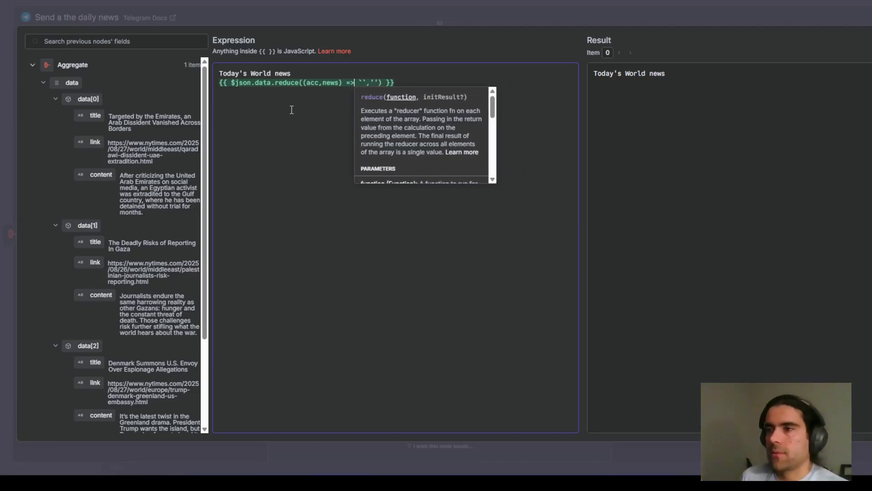
pyautogui.press('Right')
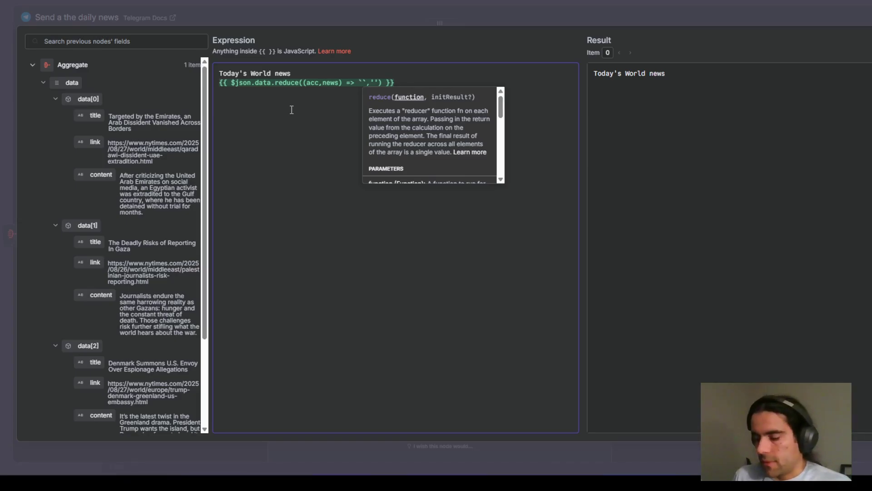
pyautogui.write('${')
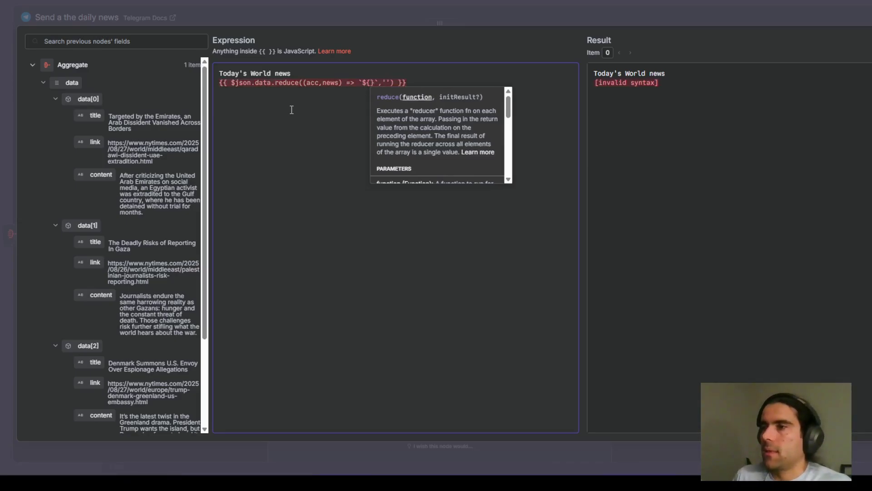
pyautogui.write('news.title')
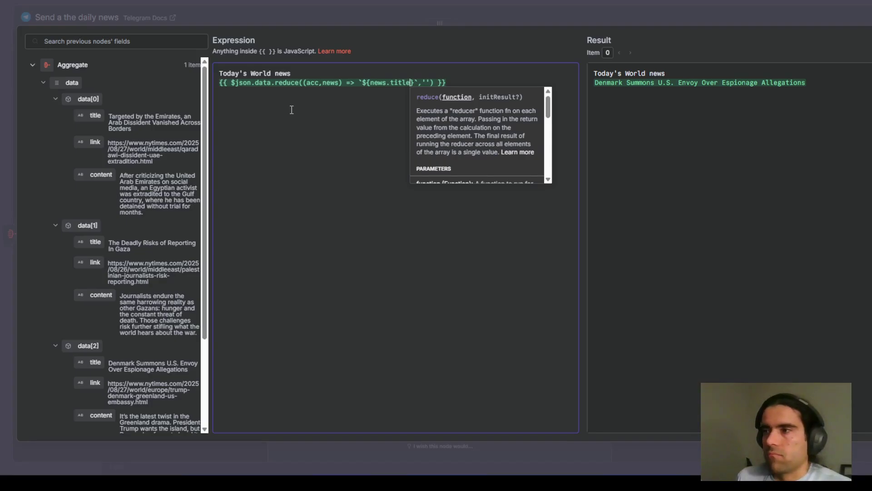
# Insert ${acc} directly before ${news.title} in the template literal so that the titles accumulate.
pyautogui.press('Left')
pyautogui.press('Left')
pyautogui.press('Left')
pyautogui.press('Left')
pyautogui.press('Left')
pyautogui.press('Left')
pyautogui.press('Left')
pyautogui.press('Left')
pyautogui.press('Left')
pyautogui.press('Left')
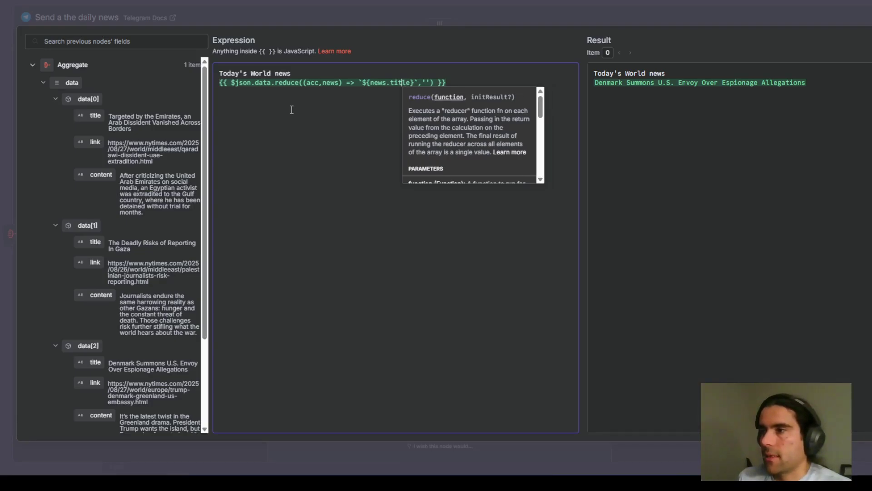
pyautogui.press('Left')
pyautogui.press('Left')
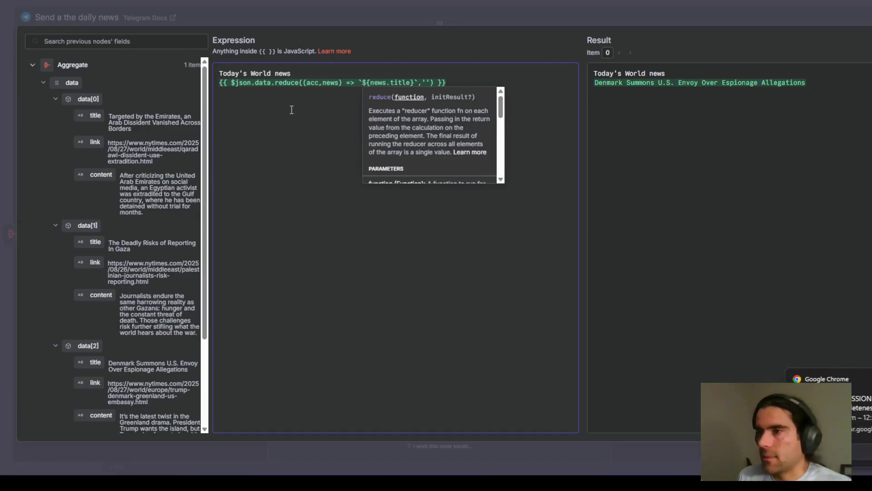
pyautogui.write('${acc}')
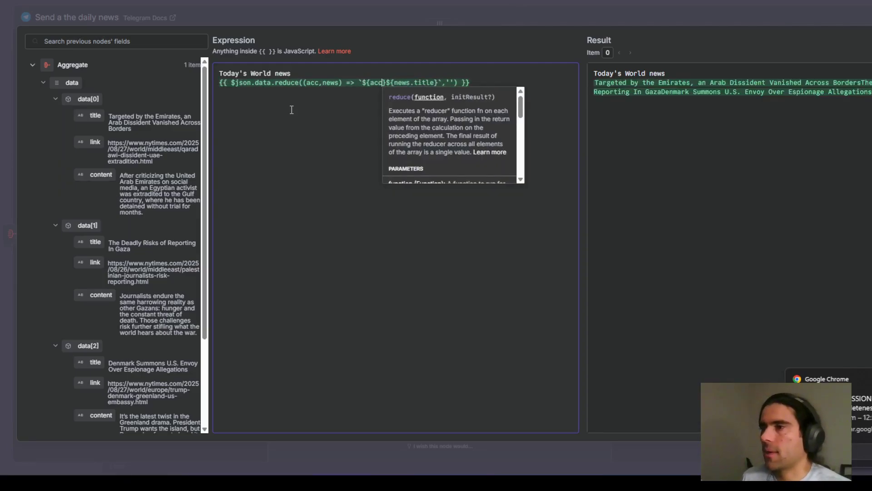
pyautogui.press('Right')
pyautogui.press('Right')
pyautogui.press('Right')
pyautogui.press('Right')
pyautogui.press('Right')
pyautogui.press('Right')
pyautogui.press('Right')
pyautogui.press('Right')
pyautogui.press('Right')
pyautogui.press('Right')
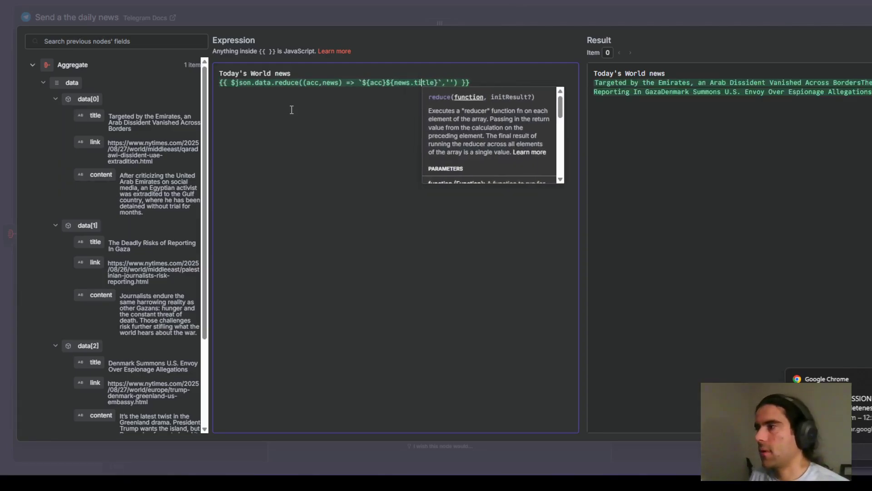
# Insert the line break \n directly after ${news.title} in the reducer's template literal.
pyautogui.press('Right')
pyautogui.press('Right')
pyautogui.press('Right')
pyautogui.press('Right')
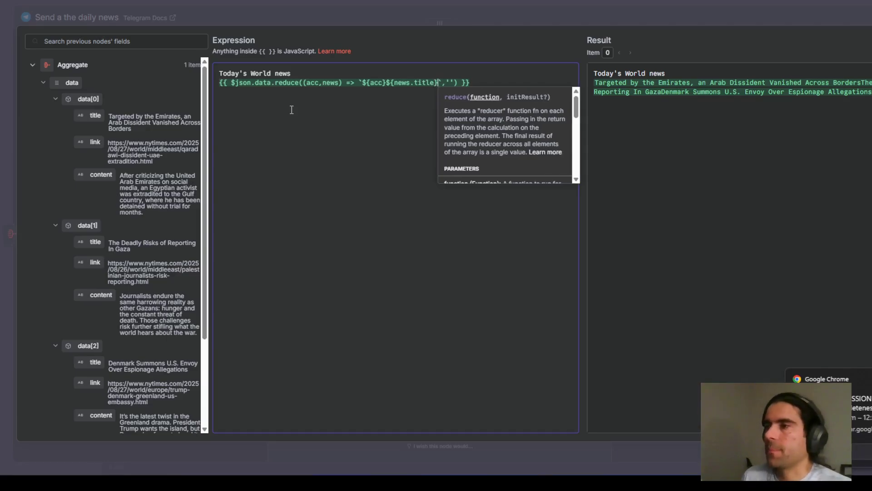
pyautogui.write('\\n')
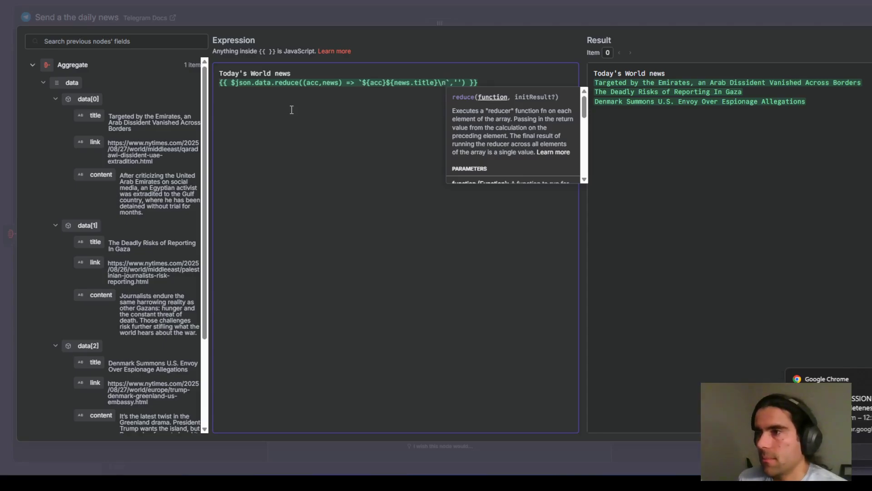
# Wrap ${news.title} in the template literal with the bold tags <b> and </b>.
pyautogui.press('Left')
pyautogui.press('Left')
pyautogui.press('Left')
pyautogui.press('Left')
pyautogui.press('Left')
pyautogui.press('Left')
pyautogui.press('Left')
pyautogui.press('Left')
pyautogui.press('Left')
pyautogui.press('Left')
pyautogui.press('Left')
pyautogui.press('Left')
pyautogui.press('Left')
pyautogui.press('Left')
pyautogui.press('Left')
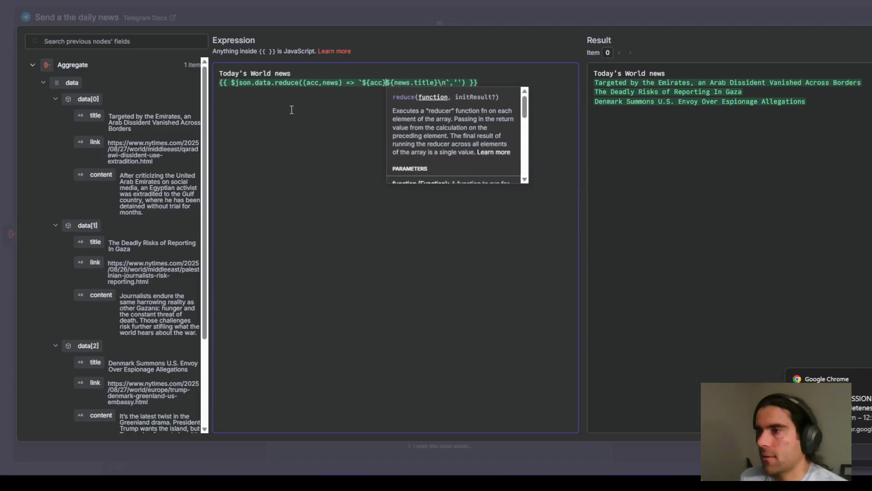
pyautogui.write('<b>')
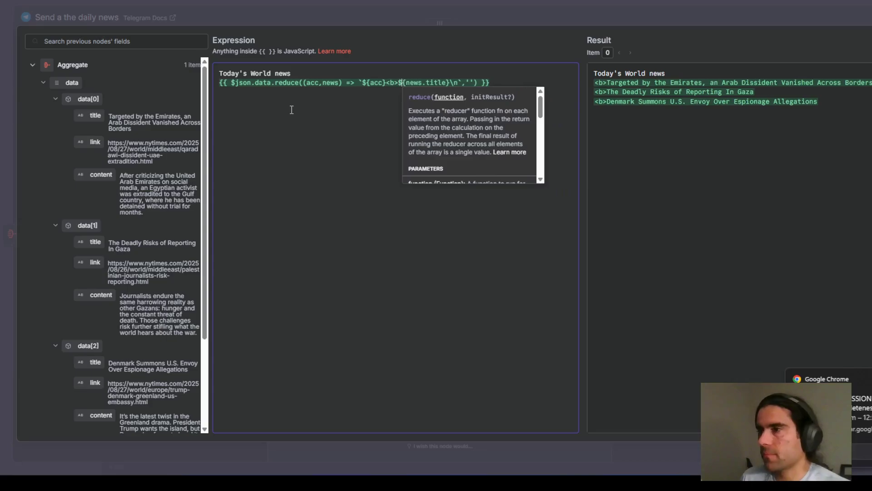
pyautogui.press('Right')
pyautogui.press('Right')
pyautogui.press('Right')
pyautogui.press('Right')
pyautogui.press('Right')
pyautogui.press('Right')
pyautogui.press('Right')
pyautogui.press('Right')
pyautogui.press('Right')
pyautogui.press('Right')
pyautogui.press('Right')
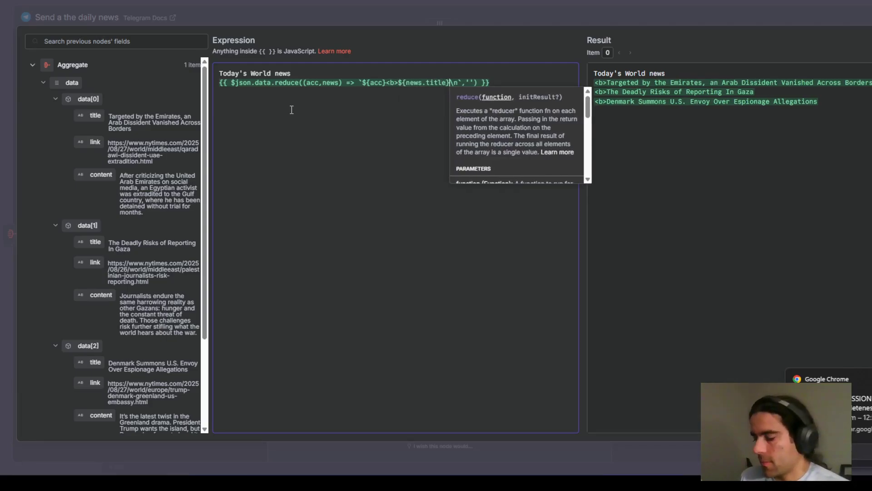
pyautogui.write('</b>')
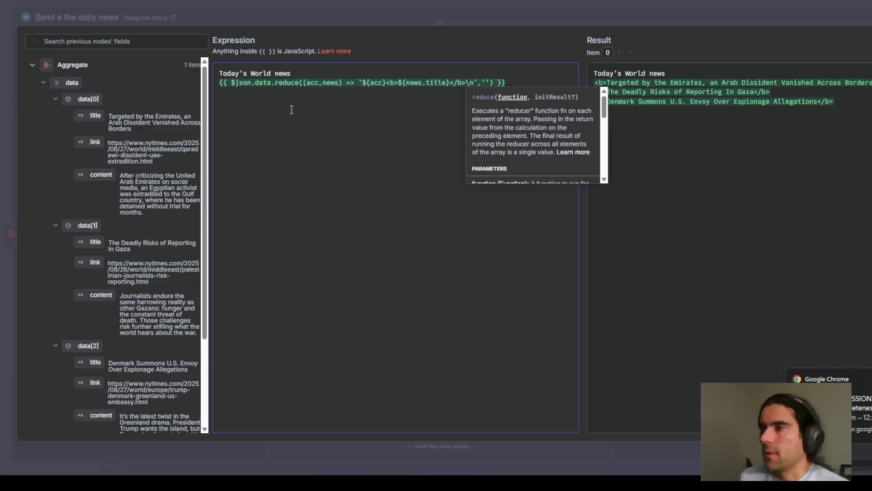
# Add <i>${news.content}</i> after the \n in the template literal so that each item's content is italic.
pyautogui.press('Right')
pyautogui.press('Right')
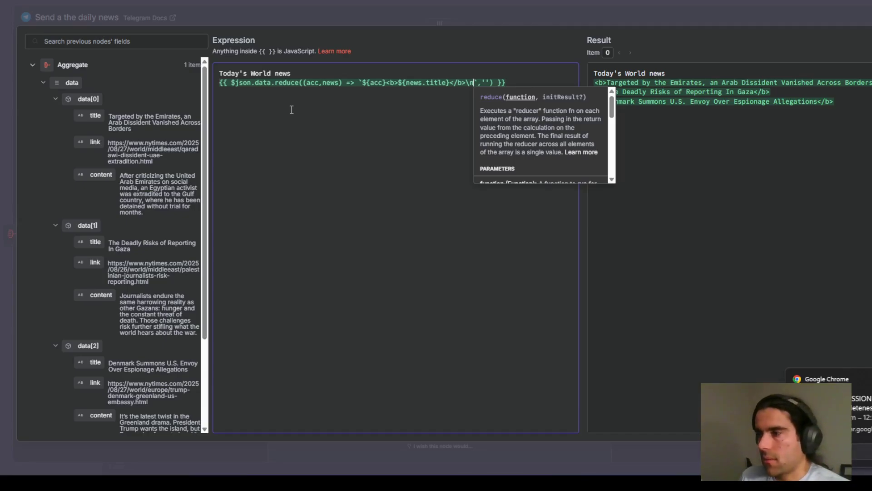
pyautogui.write('<i>')
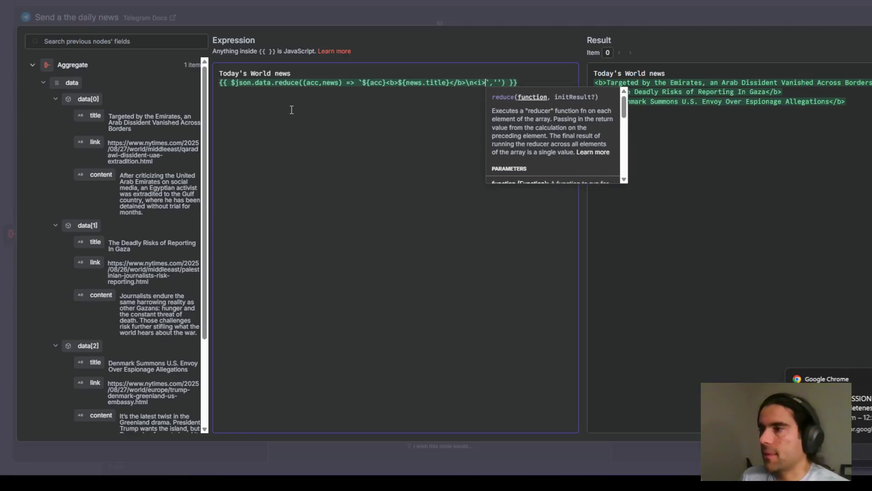
pyautogui.write('</i>')
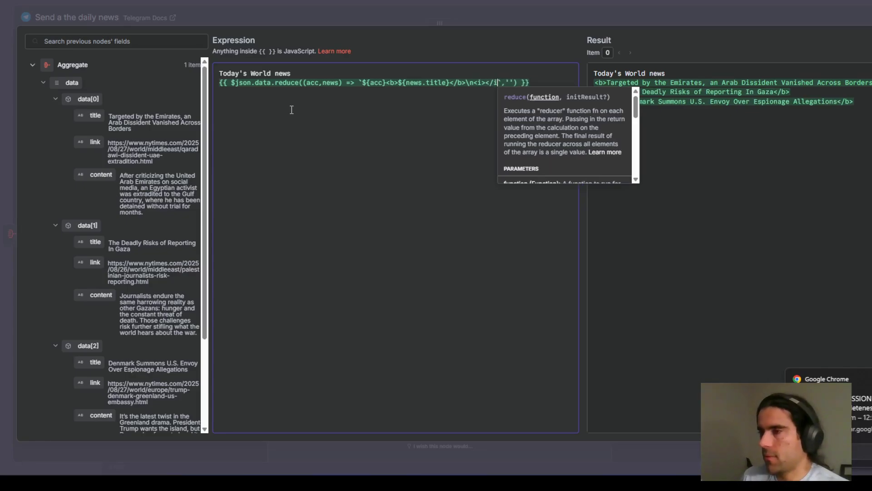
pyautogui.press('Left')
pyautogui.press('Left')
pyautogui.press('Left')
pyautogui.press('Left')
pyautogui.write('${')
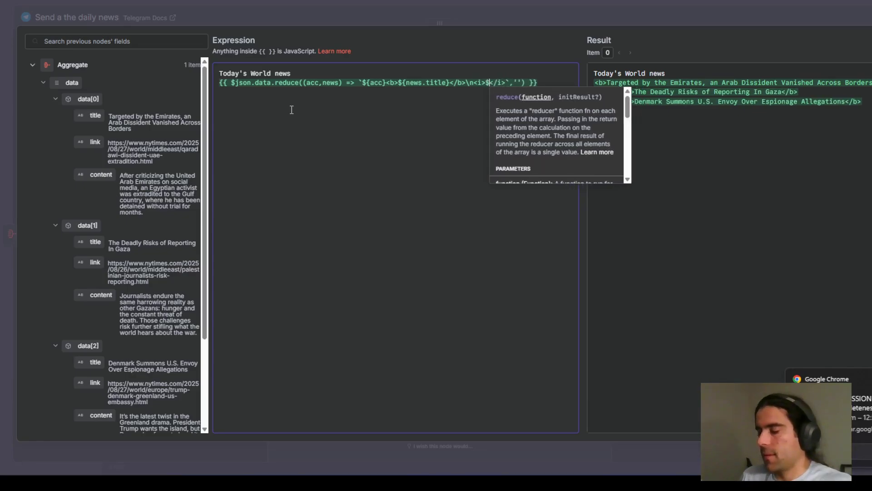
pyautogui.write('news.conte')
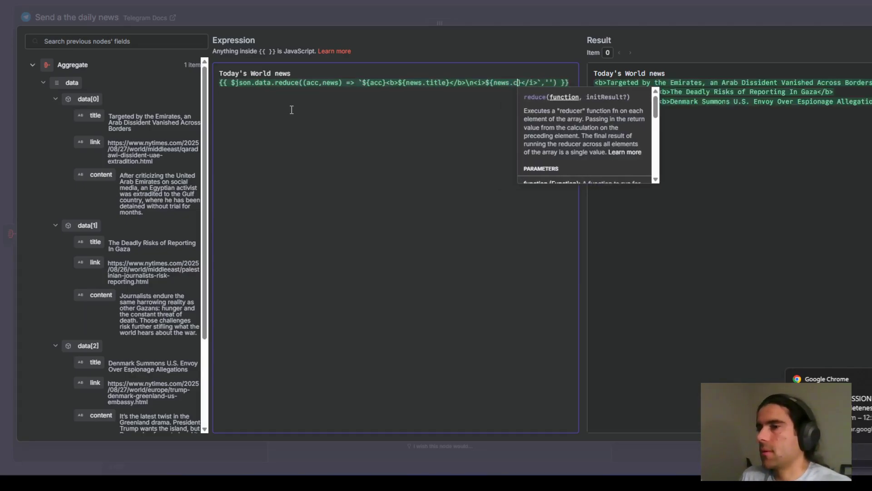
pyautogui.write('nt')
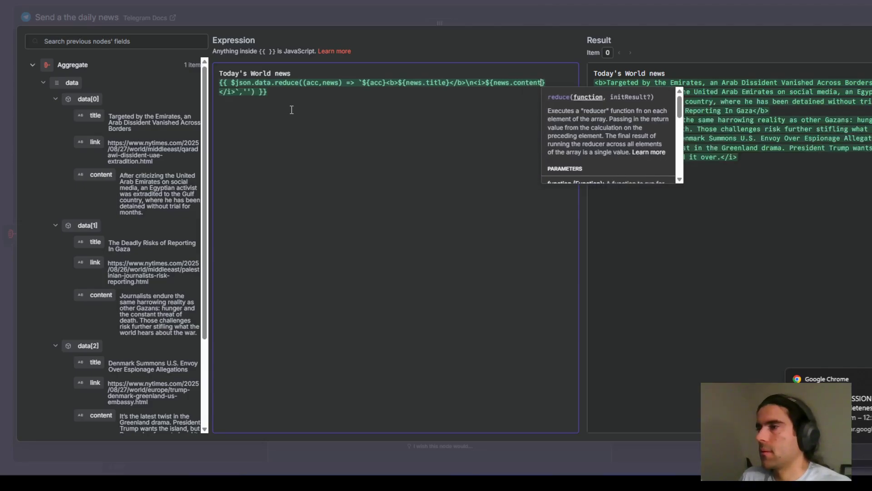
# Insert \n after the closing </i> tag to put each news item on its own line, checking the result preview.
pyautogui.click(855, 196)
pyautogui.moveTo(613, 82); pyautogui.dragTo(700, 139)
pyautogui.click(663, 147)
pyautogui.click(673, 151)
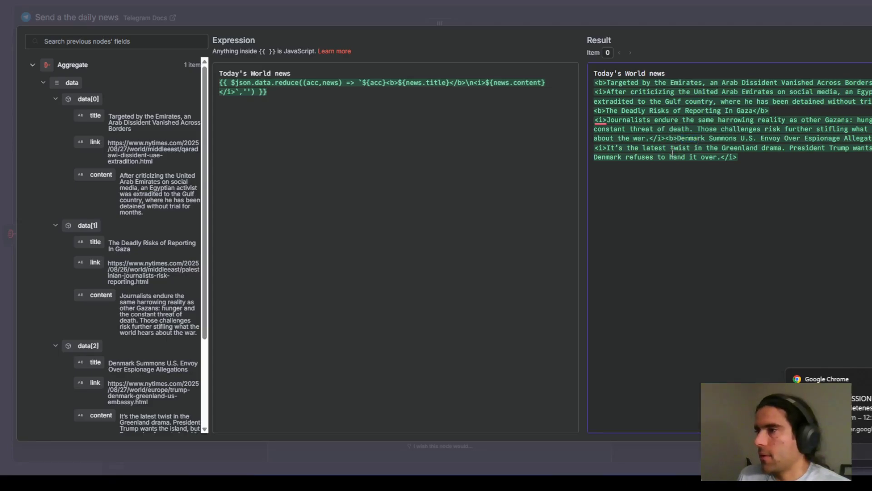
pyautogui.click(236, 91)
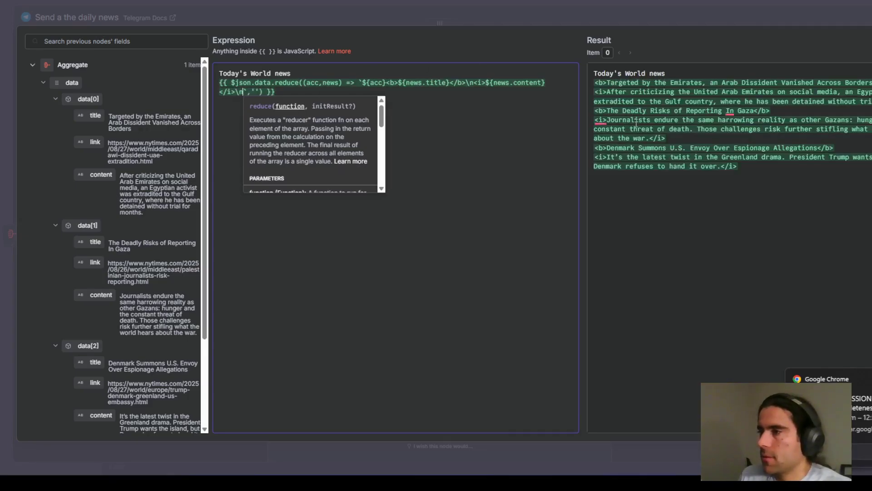
pyautogui.click(739, 230)
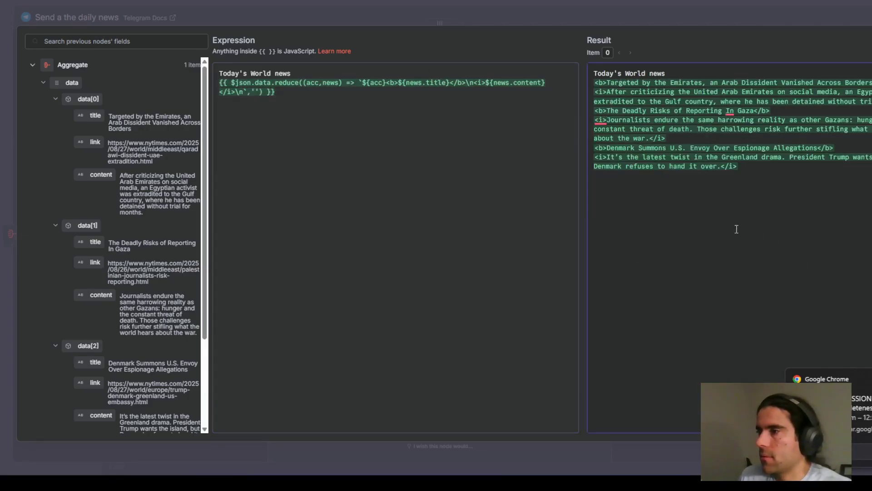
# Append ${news.link} followed by \n\n at the end of the template literal.
pyautogui.click(244, 92)
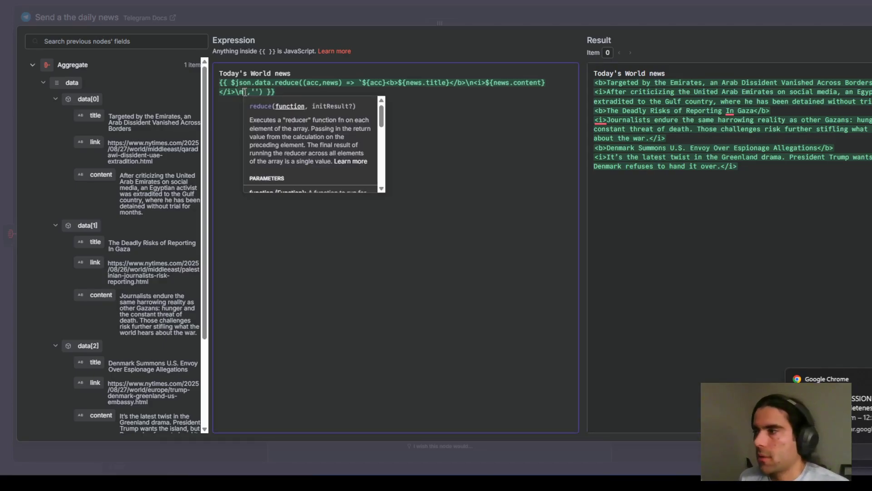
pyautogui.write('${')
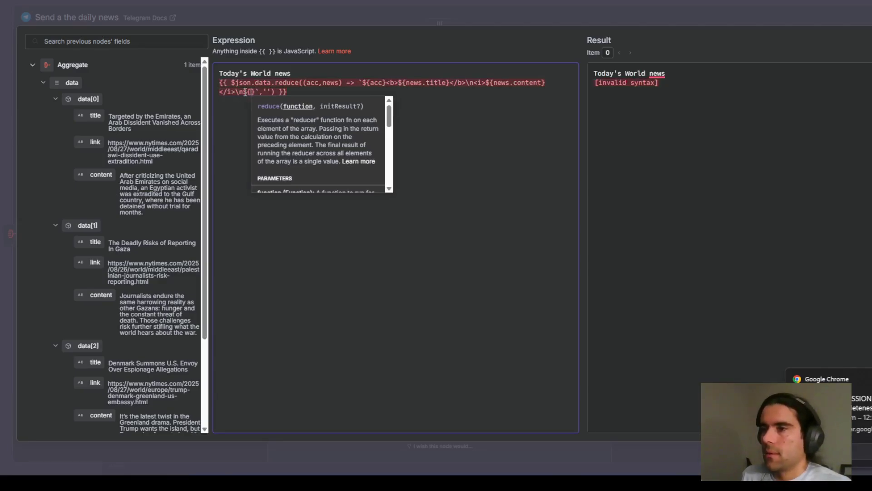
pyautogui.write('news.link')
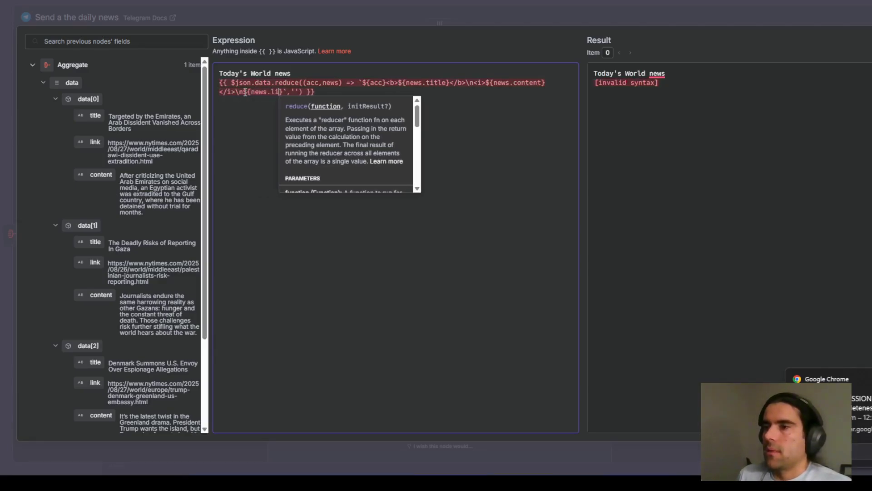
pyautogui.press('Right')
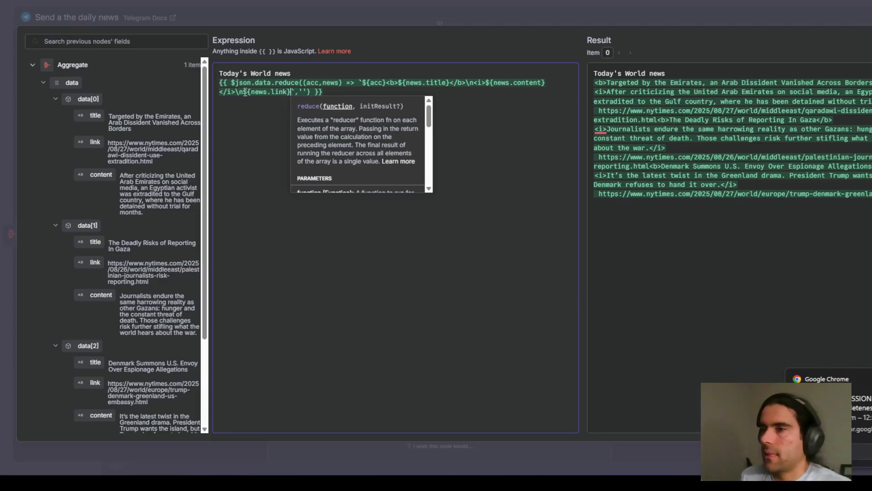
pyautogui.write('\\n')
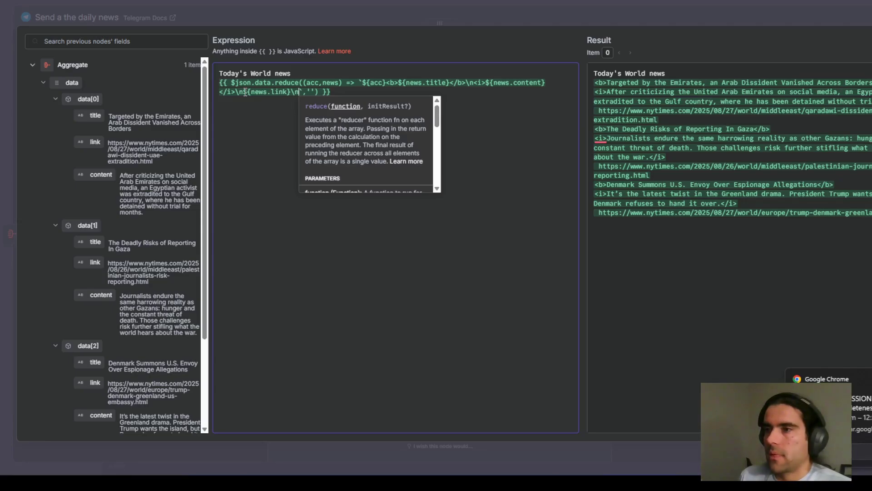
pyautogui.write('\\n')
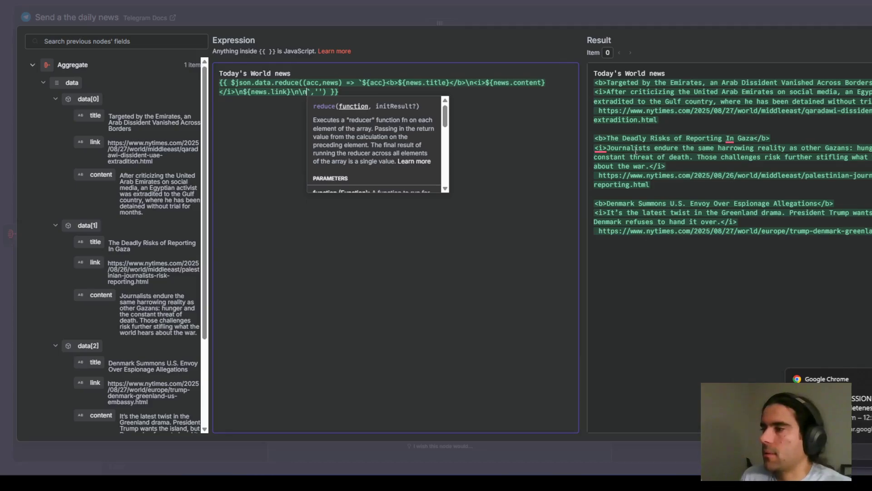
# Review the rendered message, add a colon after the heading "Today's World news", and close the expression editor.
pyautogui.click(728, 270)
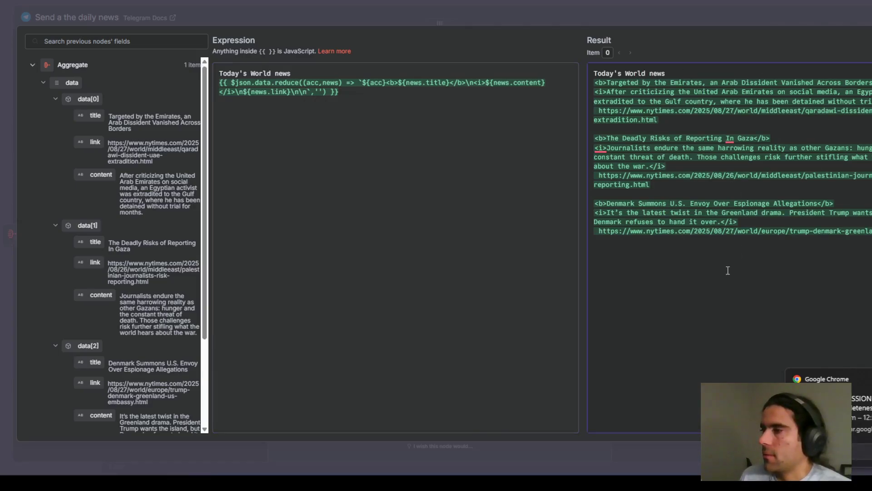
pyautogui.moveTo(616, 148); pyautogui.dragTo(627, 158)
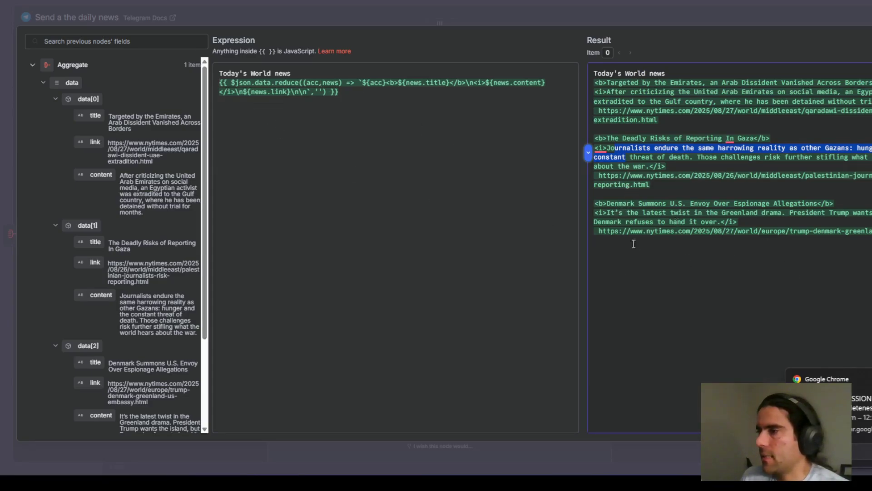
pyautogui.click(713, 316)
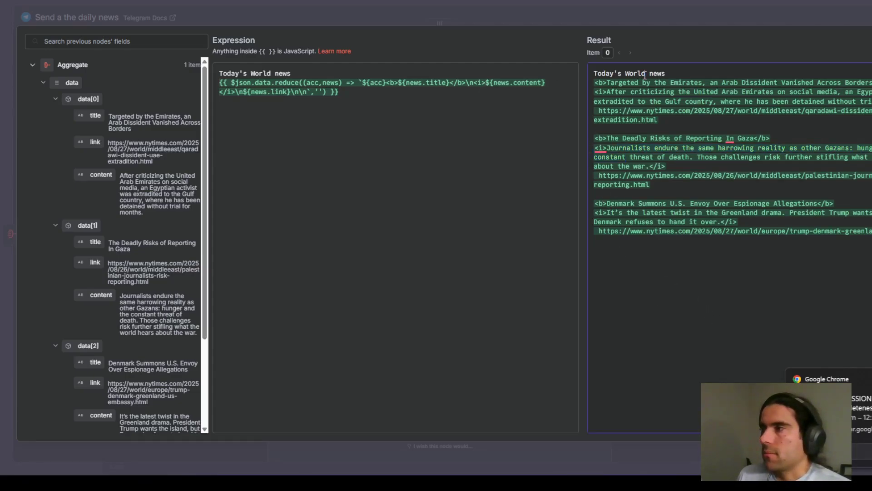
pyautogui.click(331, 71)
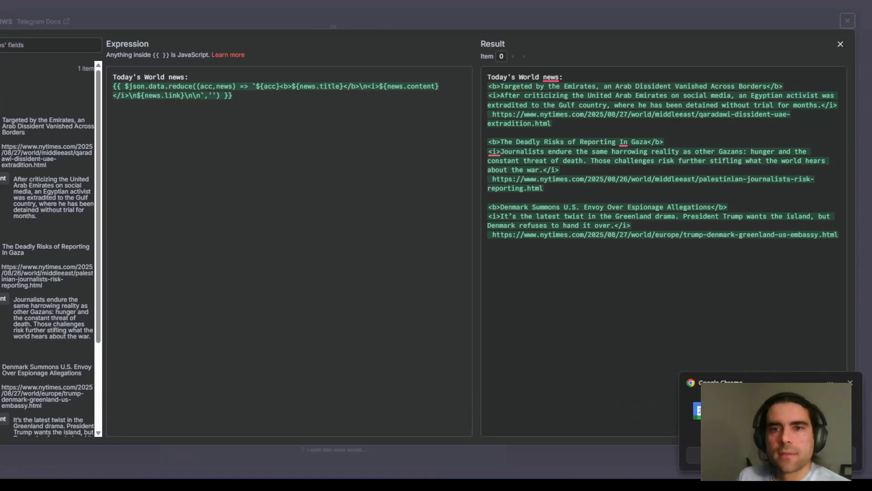
pyautogui.click(475, 11)
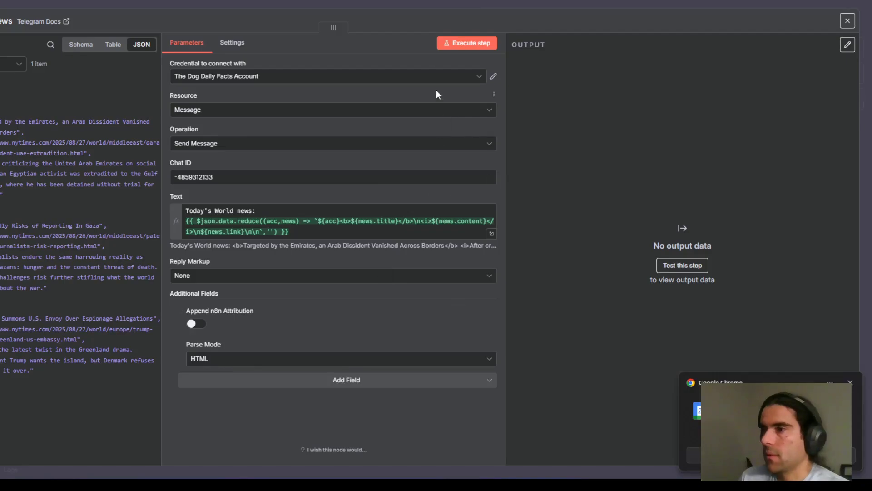
# Execute the Telegram node and switch to Telegram to review the news message in The Dog Daily Facts Group.
pyautogui.click(454, 46)
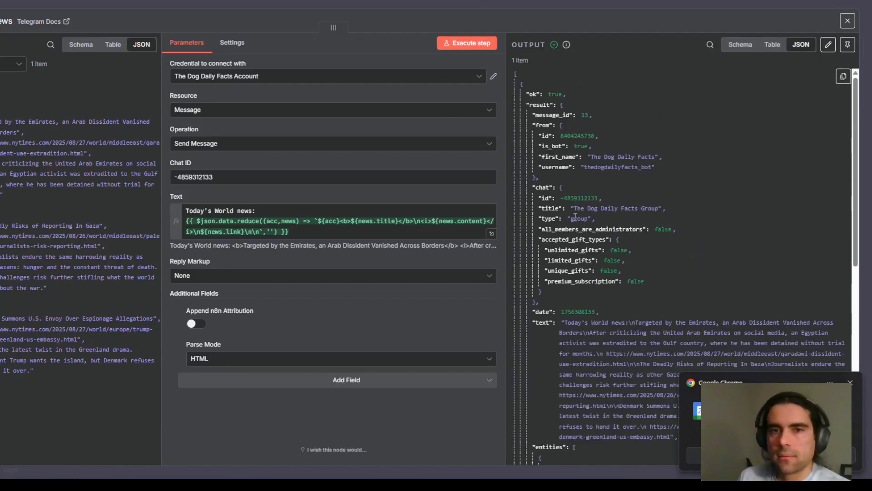
pyautogui.click(356, 487)
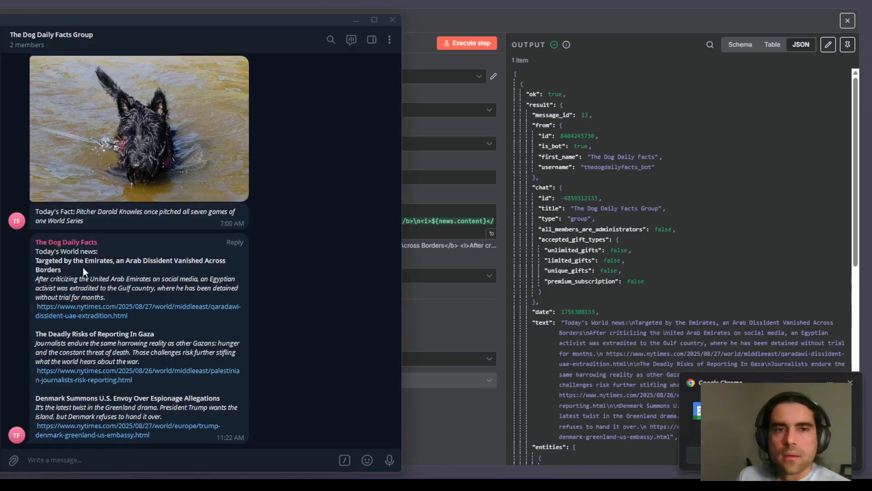
pyautogui.moveTo(57, 253); pyautogui.dragTo(111, 262)
pyautogui.click(74, 275)
pyautogui.moveTo(36, 261); pyautogui.dragTo(112, 297)
pyautogui.click(40, 337)
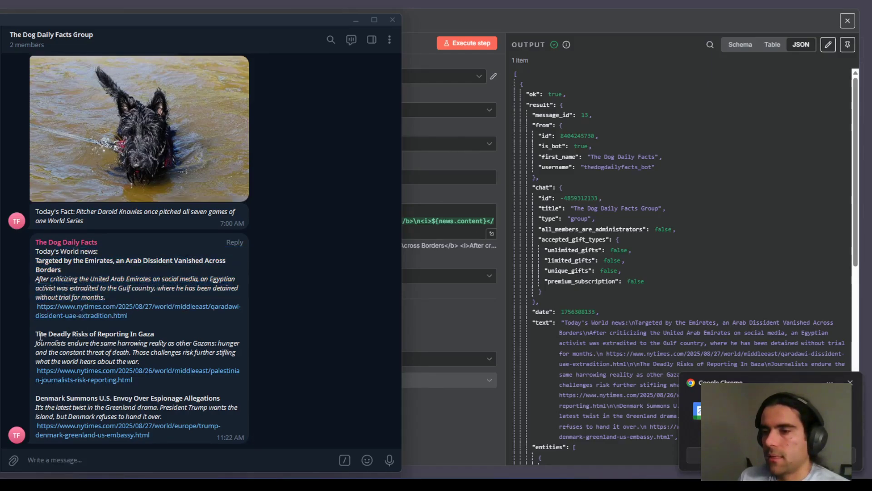
pyautogui.moveTo(40, 337); pyautogui.dragTo(106, 366)
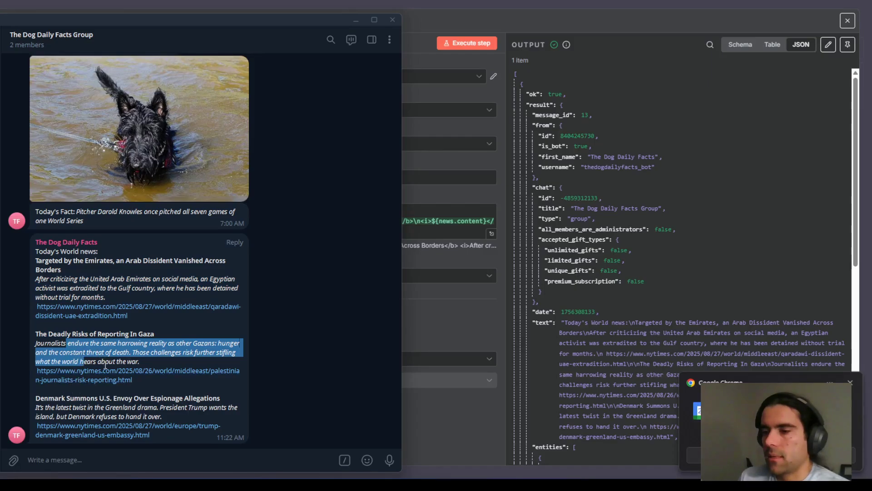
pyautogui.moveTo(67, 398); pyautogui.dragTo(71, 408)
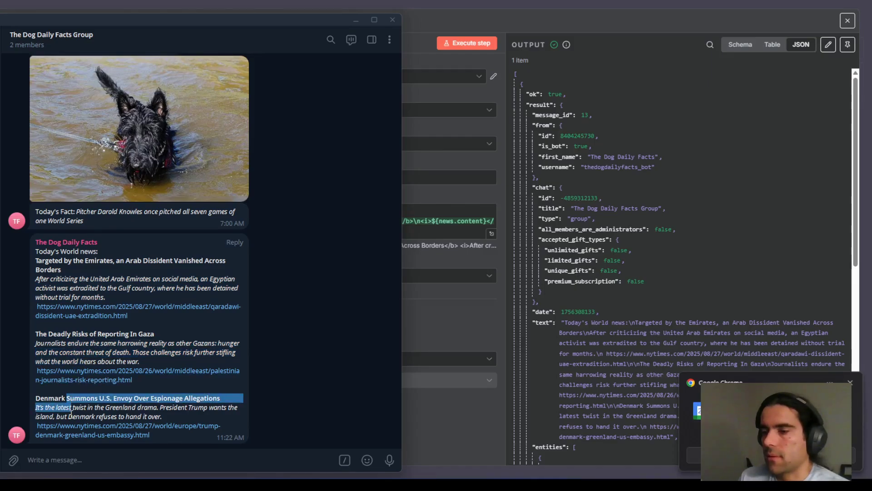
# Switch to the browser's New York Times RSS directory and look through its feed categories, including Business, Technology and Sports.
pyautogui.click(183, 344)
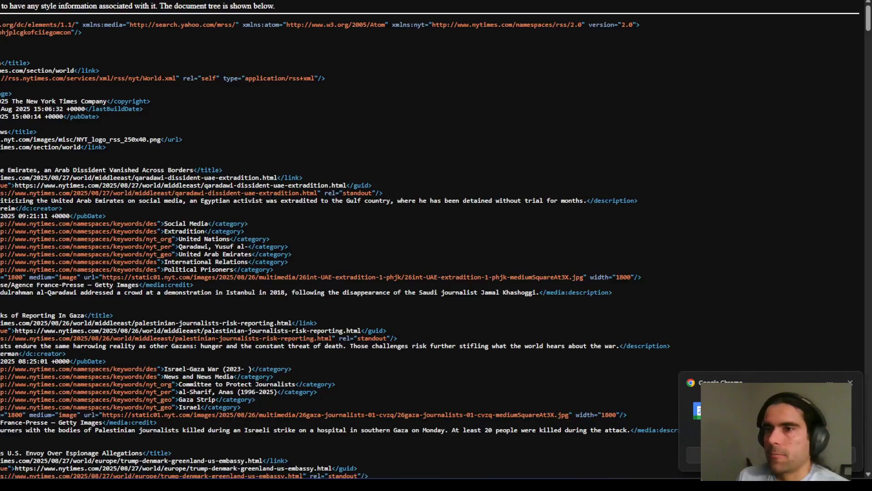
pyautogui.hotkey('alt', 'Left')
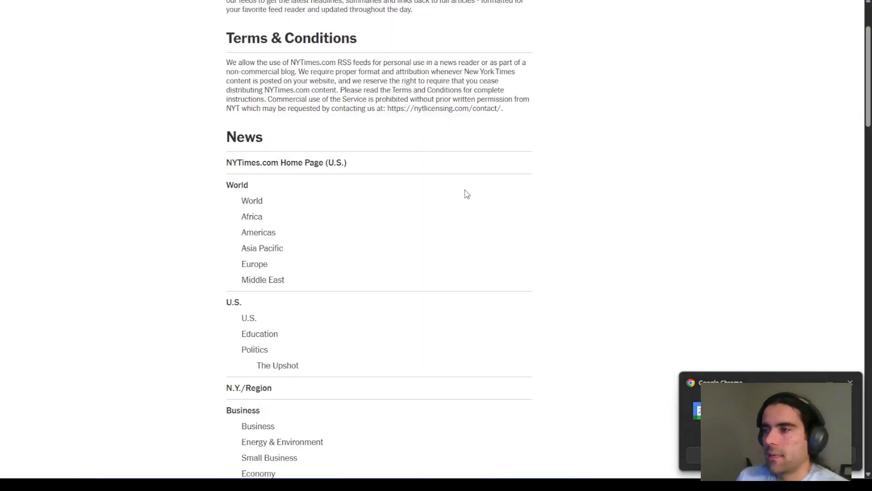
pyautogui.scroll(-5, 305, 298)
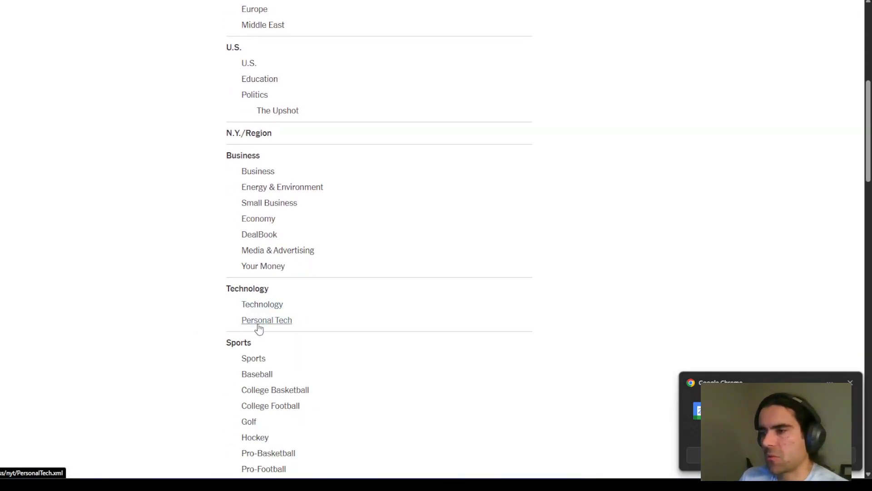
pyautogui.click(272, 324)
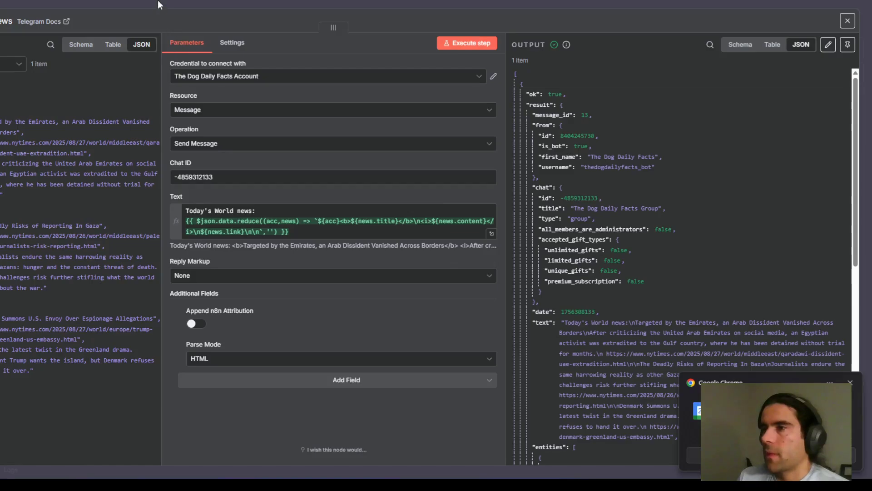
# Close the Telegram node's settings and save the workflow.
pyautogui.click(746, 20)
pyautogui.hotkey('ctrl', 's')
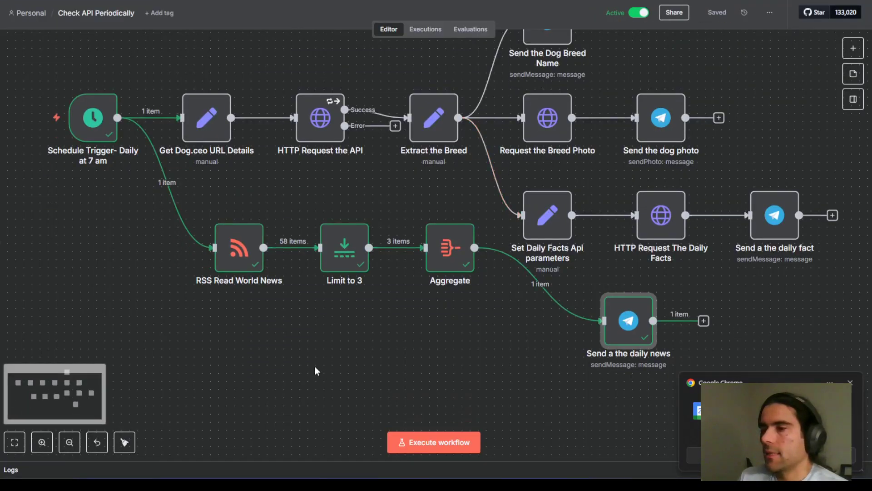
# Duplicate the RSS Read World News node, place the copy below the original and connect it to the Schedule Trigger.
pyautogui.scroll(-1, 307, 375)
pyautogui.click(239, 273)
pyautogui.hotkey('ctrl', 'c')
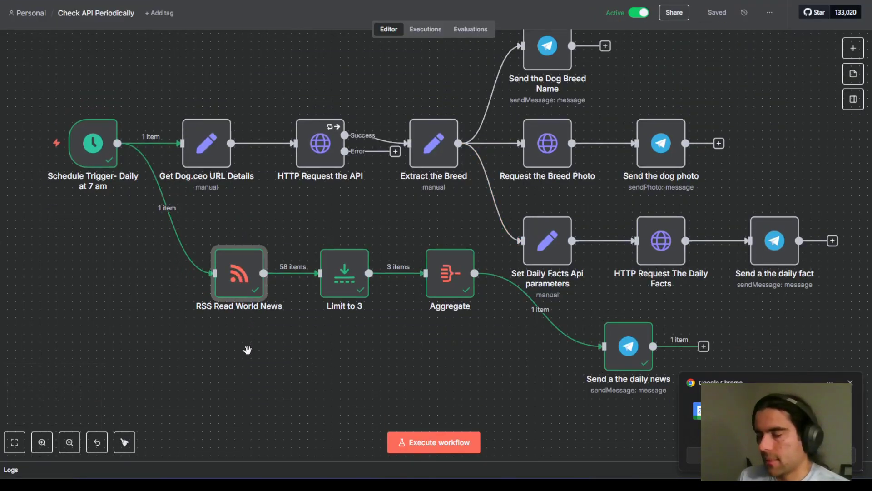
pyautogui.hotkey('ctrl', 'v')
pyautogui.moveTo(313, 346); pyautogui.dragTo(240, 346)
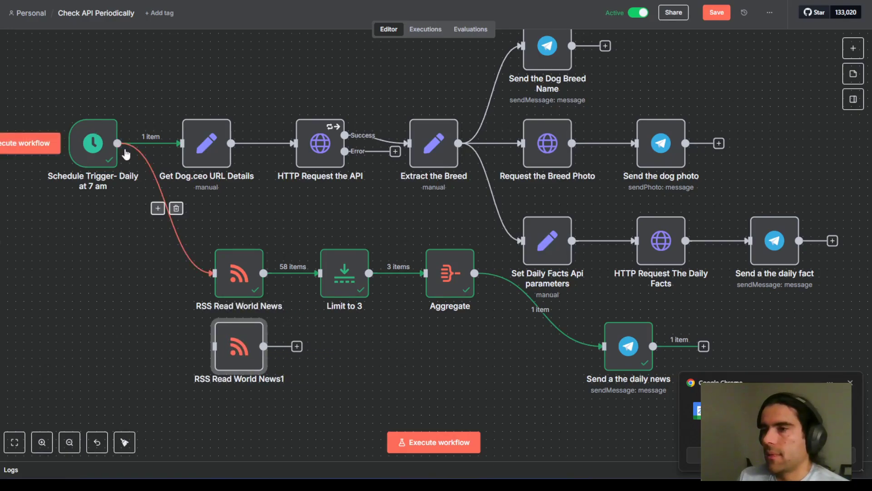
pyautogui.moveTo(118, 143); pyautogui.dragTo(246, 368)
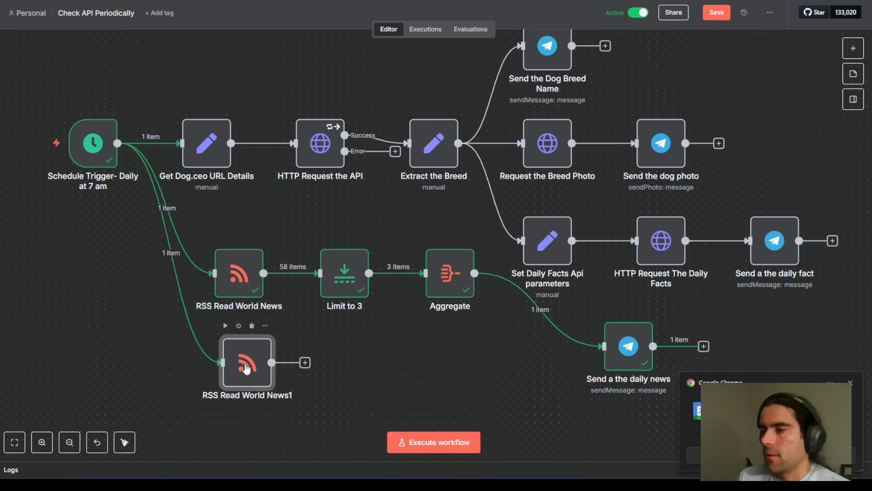
# Rename the copied RSS node as RSS Read Personal Tech News.
pyautogui.doubleClick(246, 368)
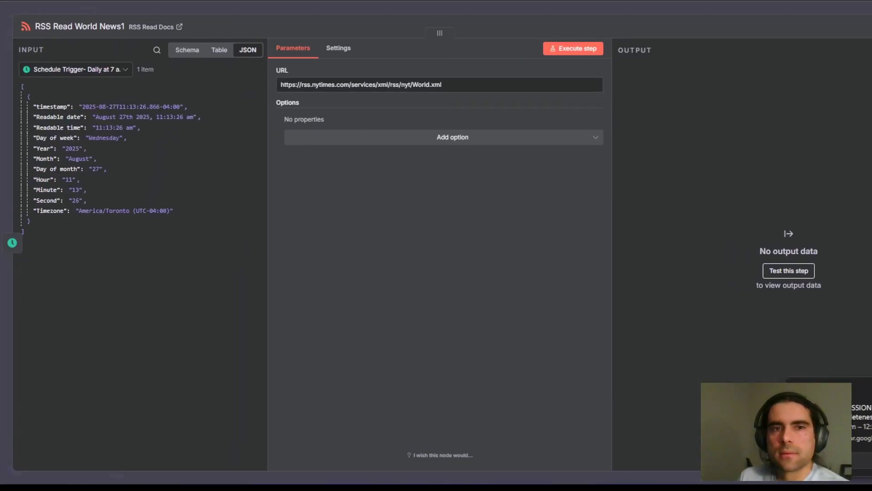
pyautogui.click(74, 27)
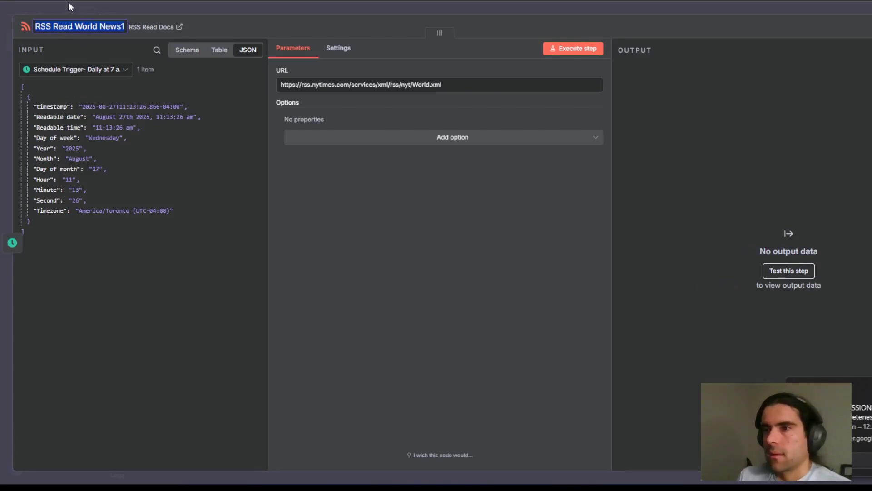
pyautogui.doubleClick(83, 26)
pyautogui.write('Personal ')
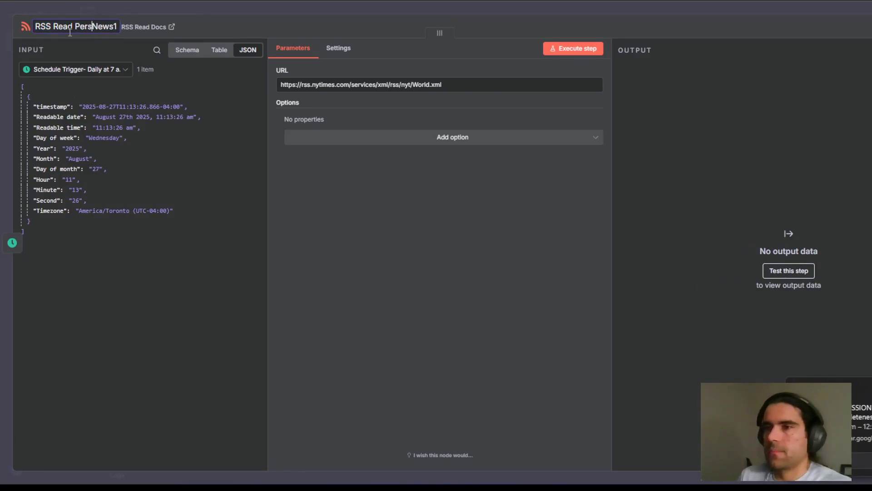
pyautogui.write('Tech')
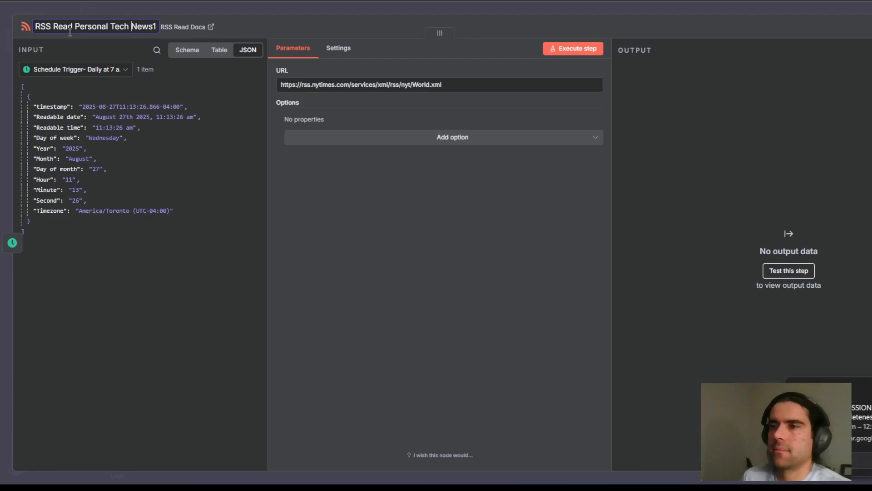
pyautogui.press('End')
pyautogui.press('BackSpace')
pyautogui.press('Return')
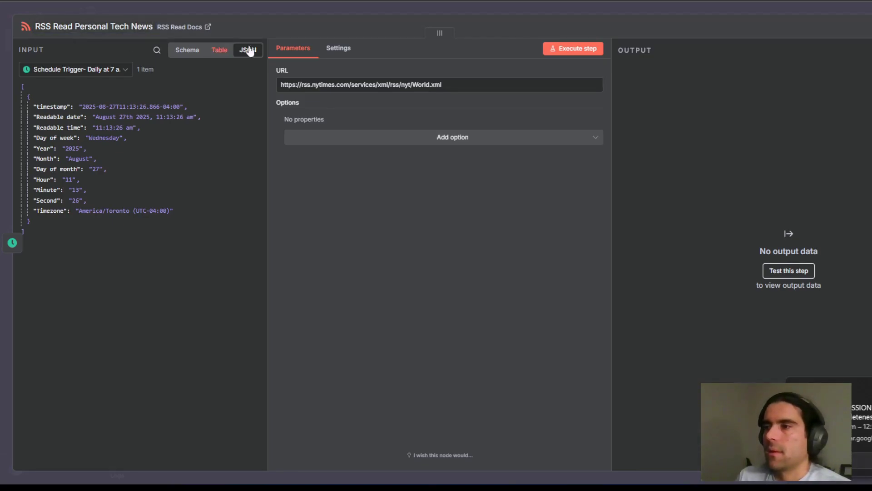
pyautogui.doubleClick(443, 85)
pyautogui.hotkey('ctrl', 'a')
pyautogui.hotkey('ctrl', 'v')
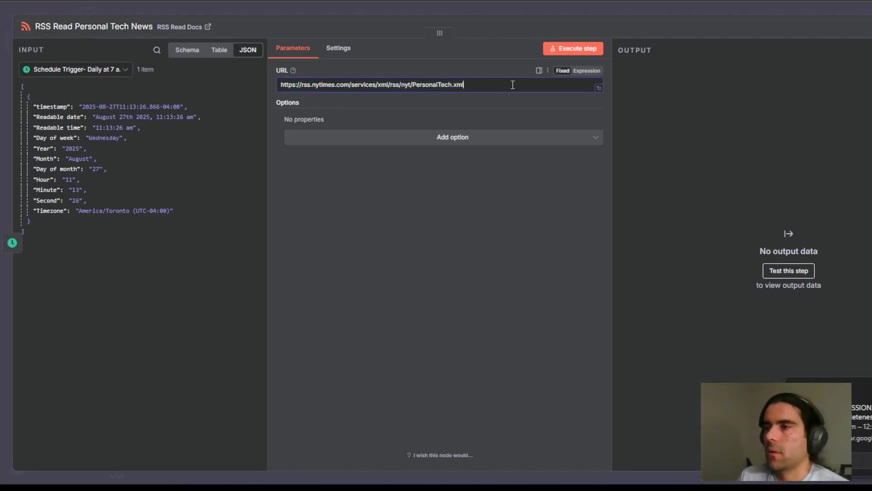
pyautogui.click(568, 49)
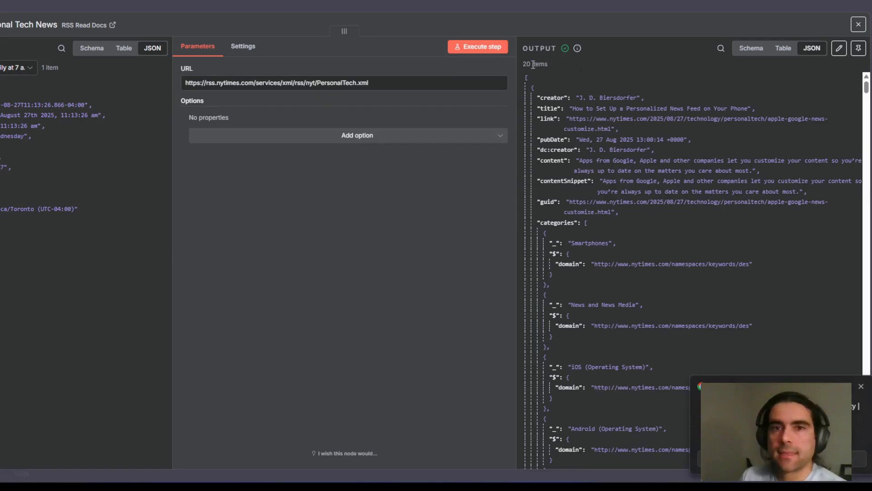
pyautogui.click(478, 2)
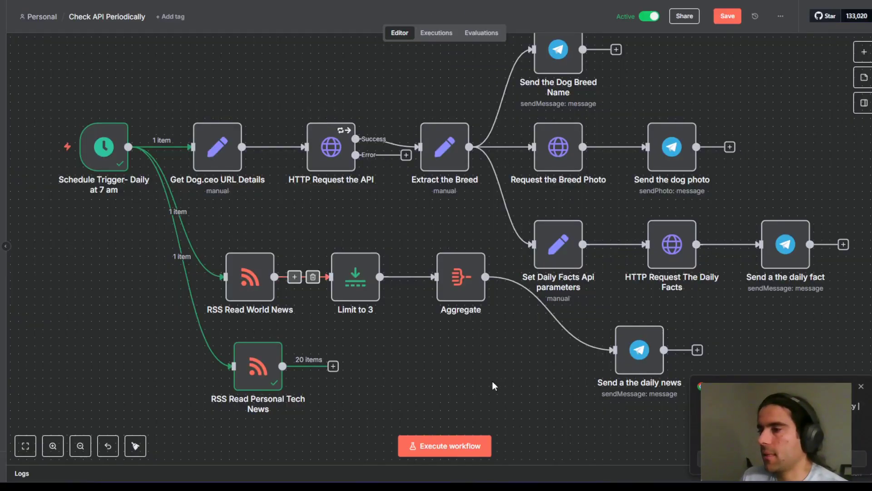
# Duplicate the Limit to 3 and Aggregate nodes and attach the copies after RSS Read Personal Tech News.
pyautogui.moveTo(410, 310); pyautogui.dragTo(325, 238)
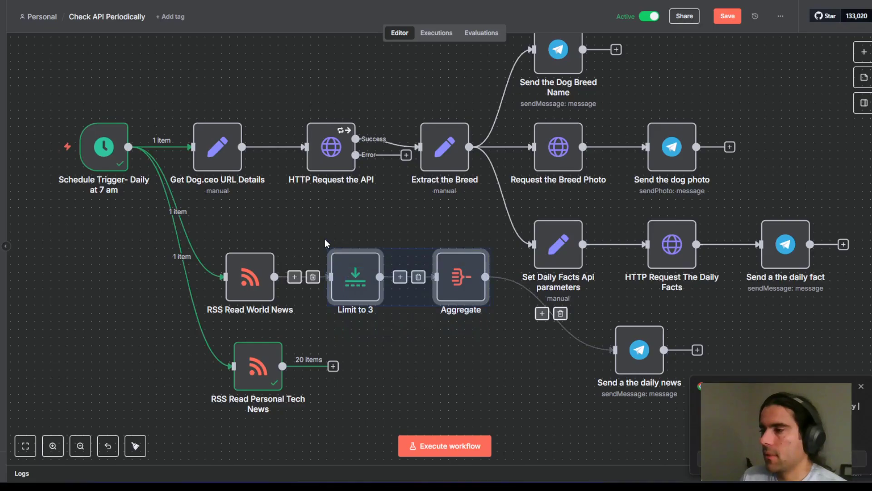
pyautogui.click(473, 359)
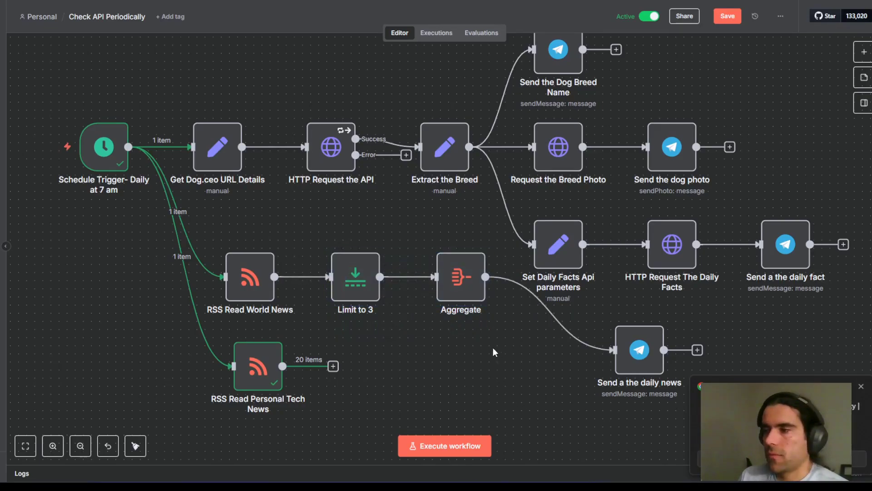
pyautogui.moveTo(493, 348); pyautogui.dragTo(334, 244)
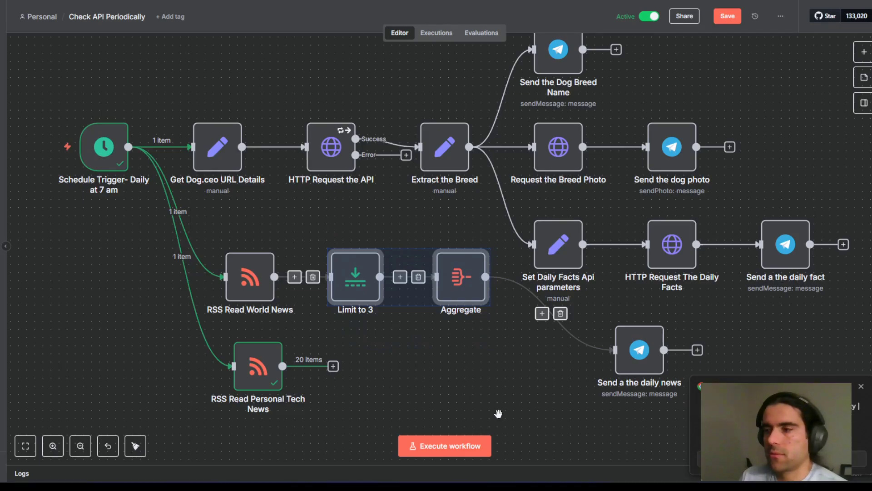
pyautogui.hotkey('ctrl', 'v')
pyautogui.moveTo(427, 344); pyautogui.dragTo(373, 373)
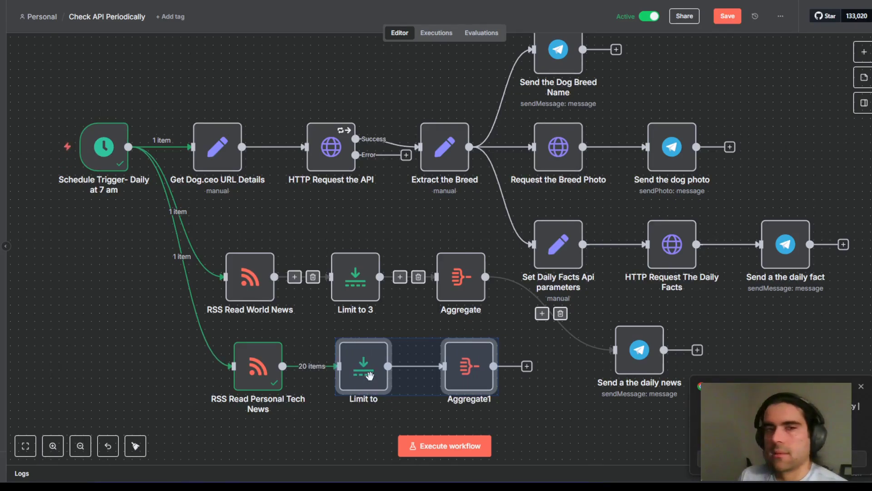
pyautogui.click(552, 417)
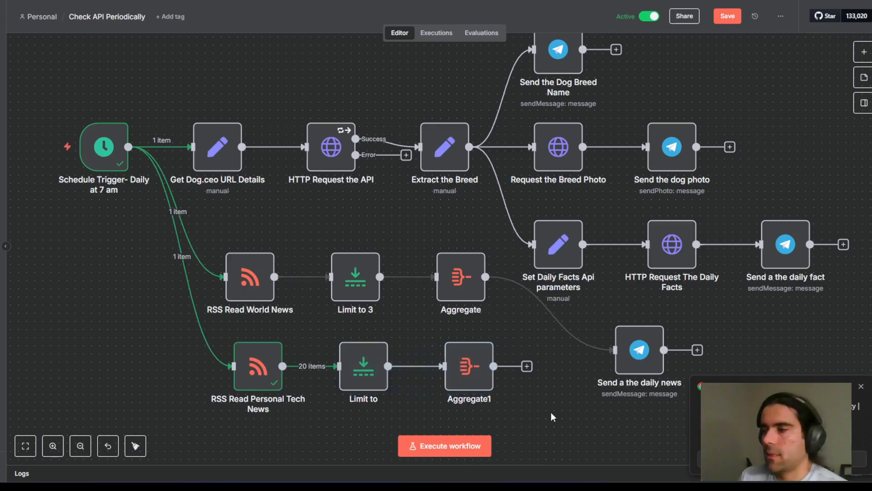
# Rename the copied Limit node "Limit to 3 again" and connect the copied Aggregate node to Send a the daily news.
pyautogui.doubleClick(361, 375)
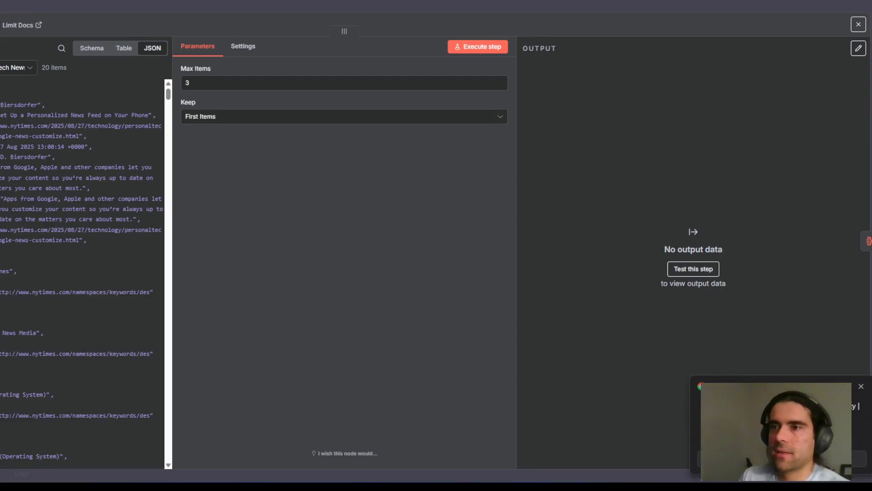
pyautogui.click(9, 6)
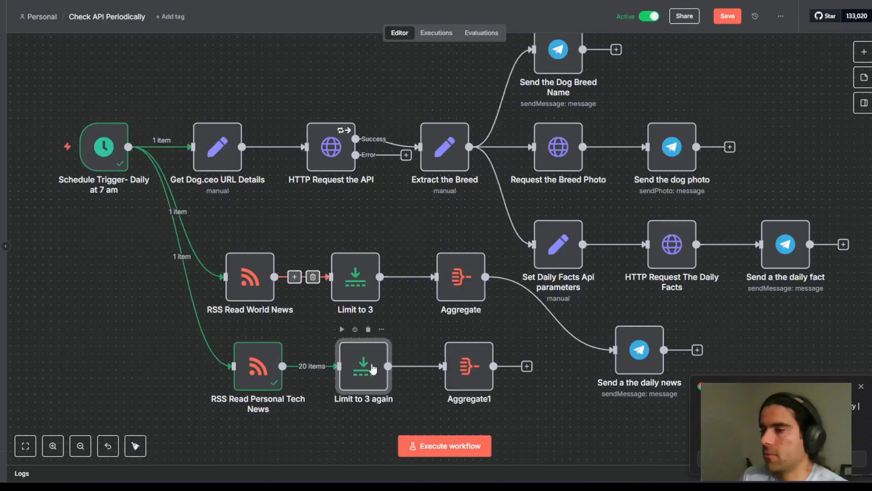
pyautogui.moveTo(477, 364); pyautogui.dragTo(469, 363)
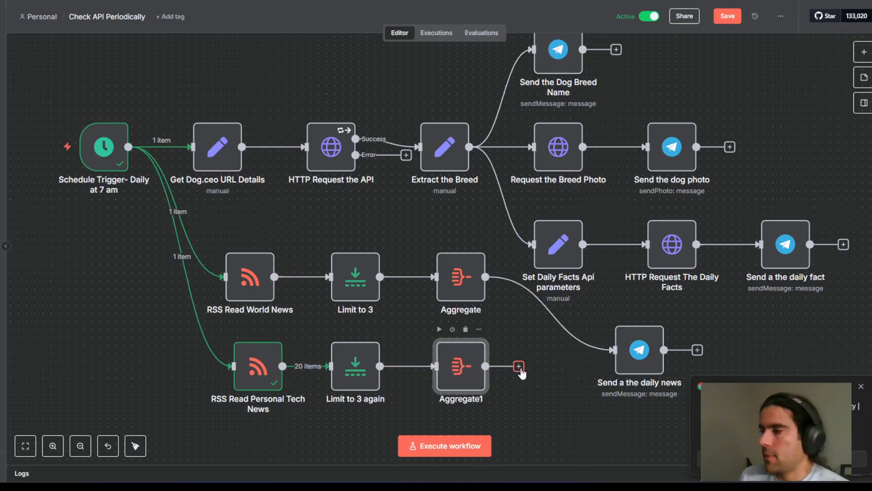
pyautogui.moveTo(519, 366); pyautogui.dragTo(613, 350)
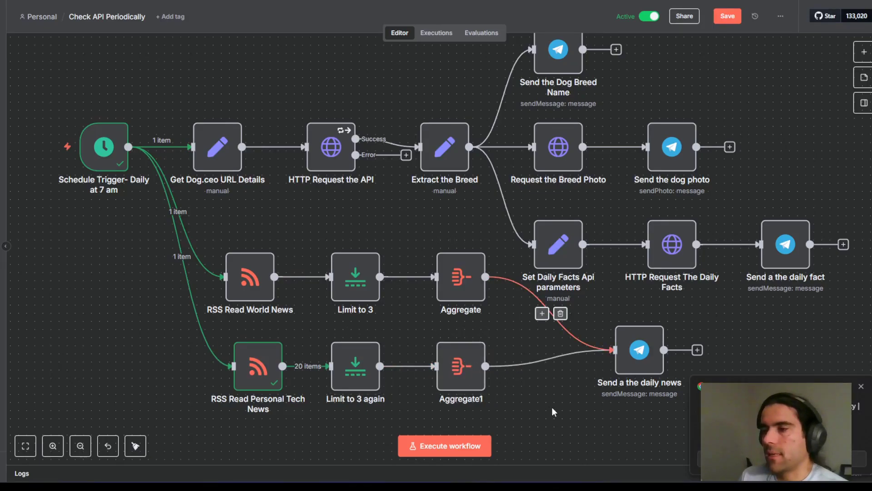
# Delete the duplicated Limit and Aggregate nodes and the remaining link from RSS Read Personal Tech News to the Telegram node.
pyautogui.moveTo(356, 360)
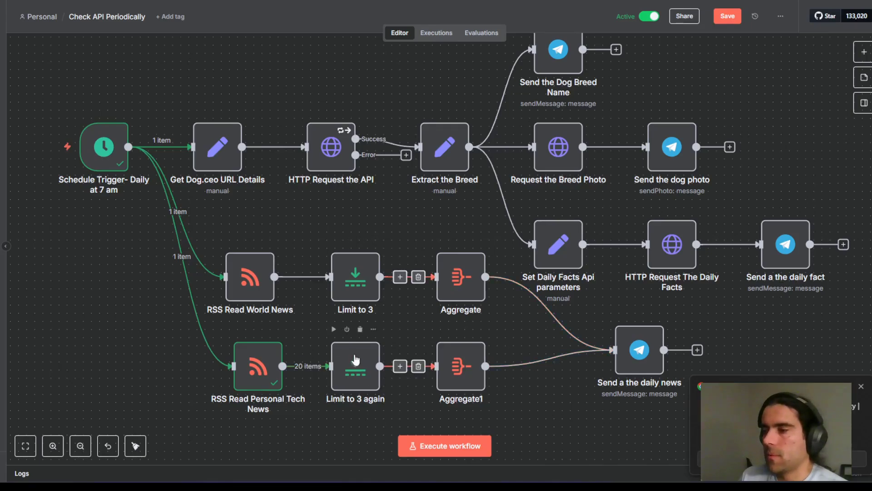
pyautogui.click(360, 329)
pyautogui.click(465, 329)
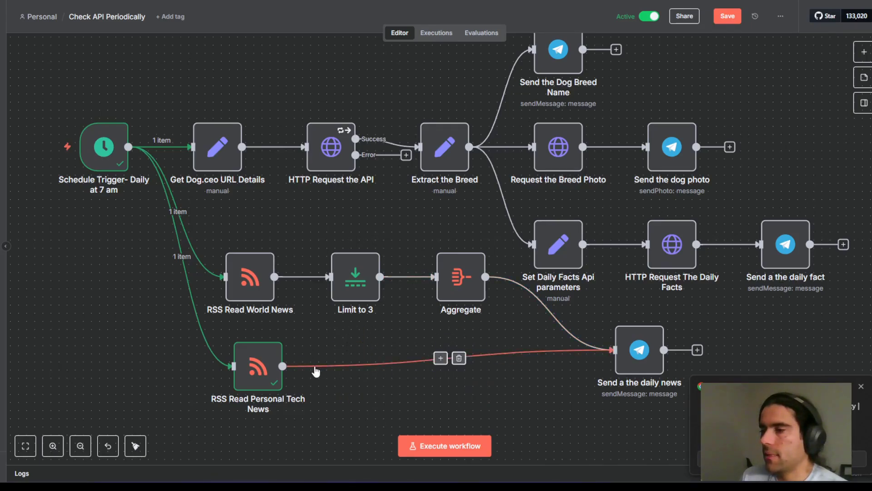
pyautogui.click(459, 358)
# Connect RSS Read Personal Tech News to Limit to 3 and rearrange the RSS, Limit, Aggregate and daily news nodes into a tidy shared branch.
pyautogui.moveTo(283, 366); pyautogui.dragTo(343, 340)
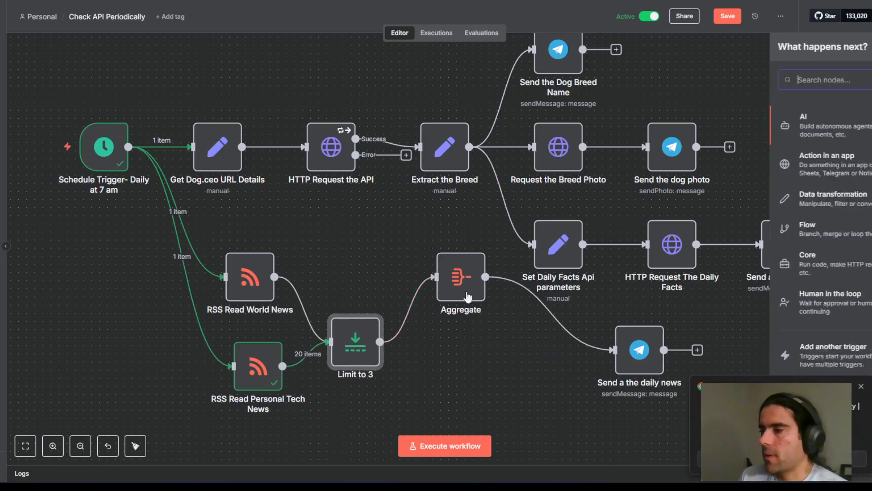
pyautogui.moveTo(467, 278); pyautogui.dragTo(468, 341)
pyautogui.moveTo(635, 343); pyautogui.dragTo(571, 335)
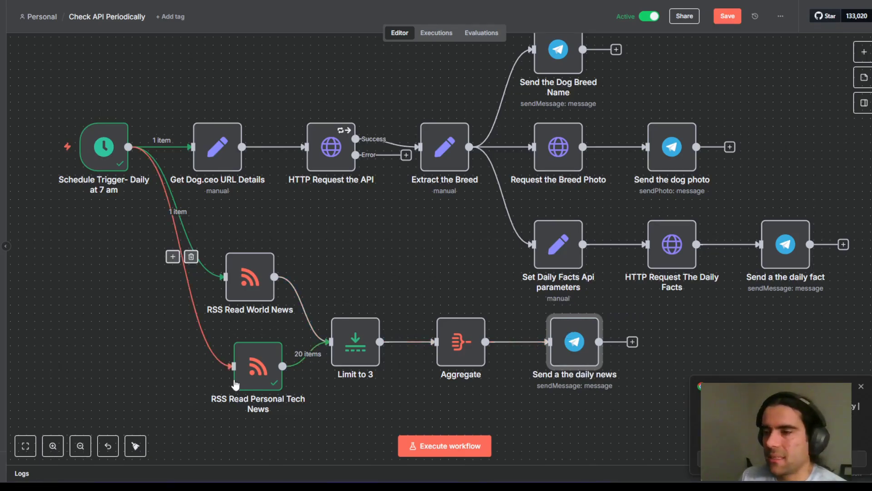
pyautogui.moveTo(257, 365)
pyautogui.mouseDown()
pyautogui.moveTo(241, 372)
pyautogui.moveTo(251, 374)
pyautogui.mouseUp()
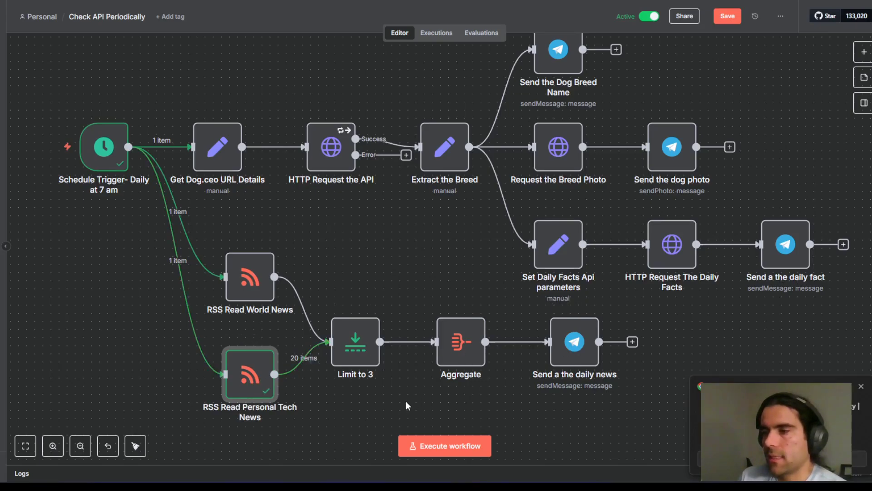
pyautogui.moveTo(250, 277); pyautogui.dragTo(259, 277)
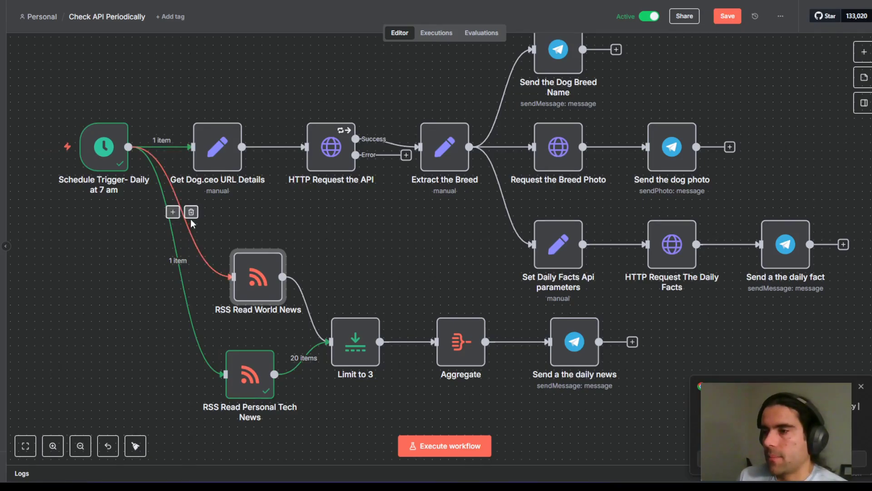
# Disconnect RSS Read World News and Get Dog.ceo URL Details from the Schedule Trigger and execute the workflow.
pyautogui.click(191, 212)
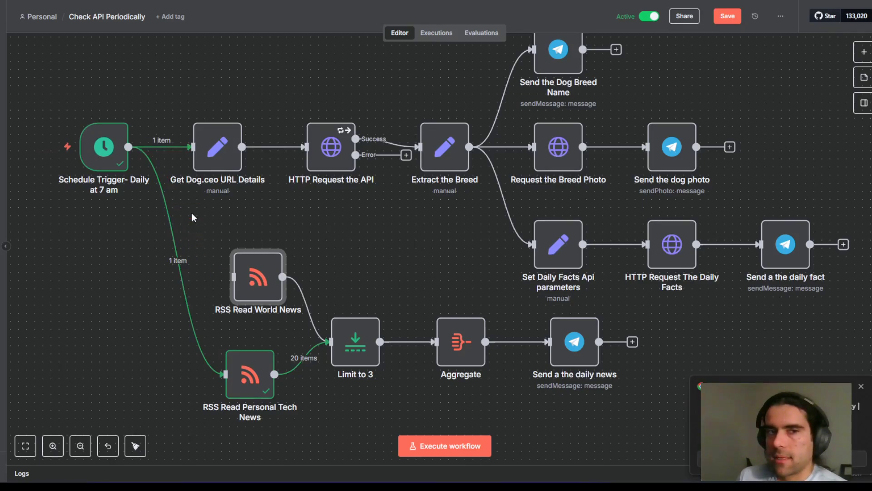
pyautogui.click(177, 146)
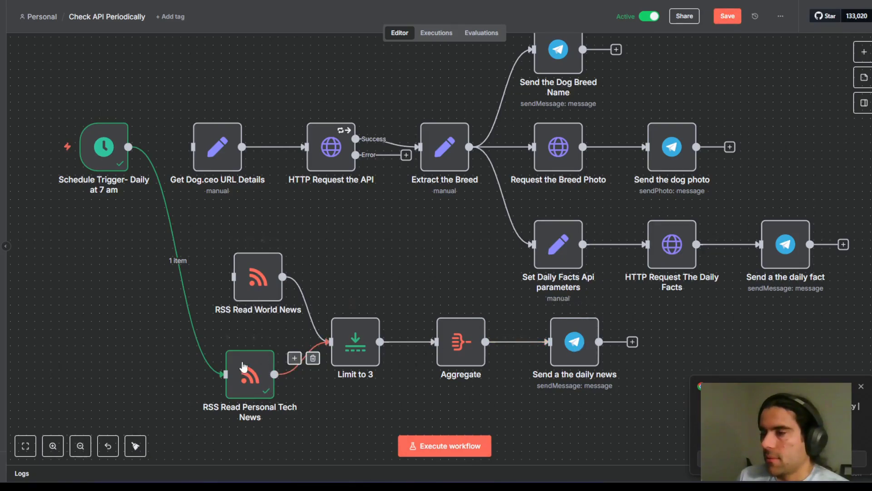
pyautogui.moveTo(243, 375); pyautogui.dragTo(252, 375)
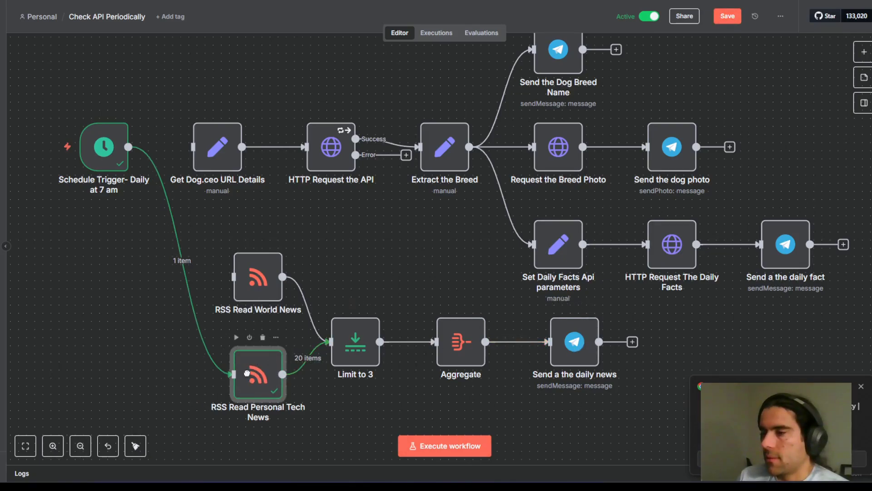
pyautogui.click(443, 447)
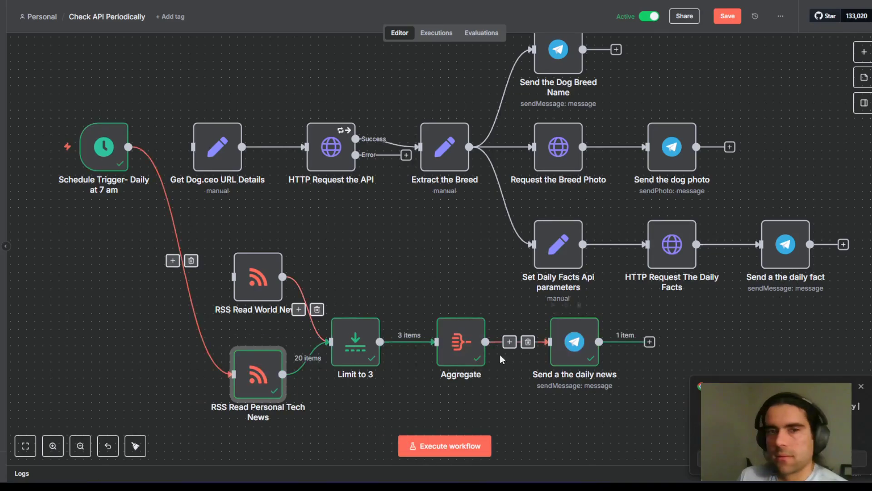
# Switch to Telegram and examine the new message's heading and its personal tech articles against the earlier World news message.
pyautogui.click(342, 485)
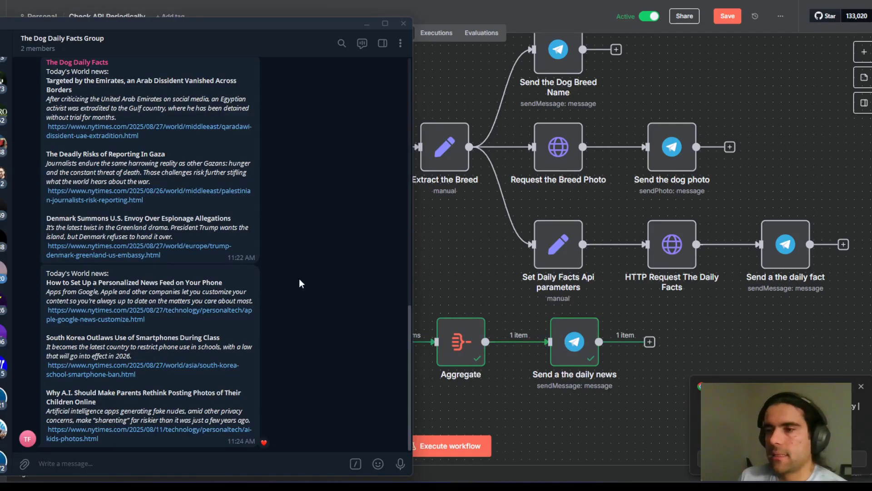
pyautogui.moveTo(70, 273); pyautogui.dragTo(116, 276)
pyautogui.click(118, 276)
pyautogui.click(76, 275)
pyautogui.click(110, 282)
pyautogui.scroll(1, 94, 133)
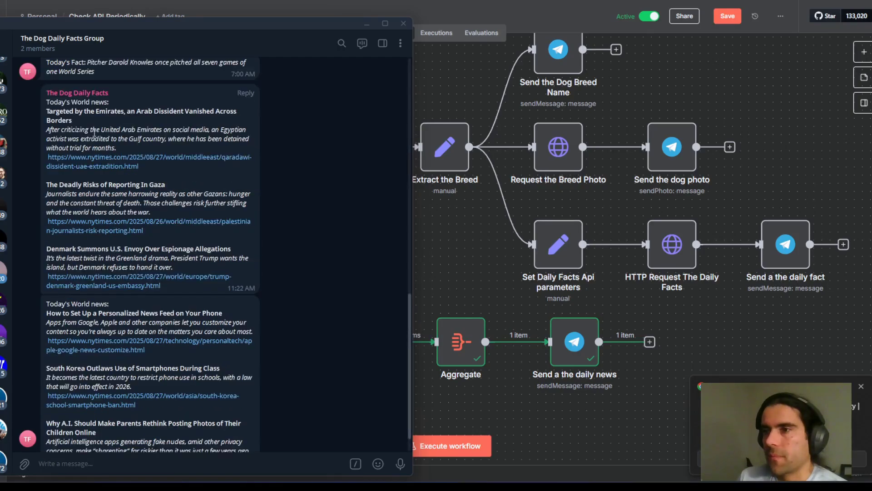
pyautogui.scroll(-1, 67, 306)
pyautogui.moveTo(68, 274); pyautogui.dragTo(109, 274)
pyautogui.click(106, 278)
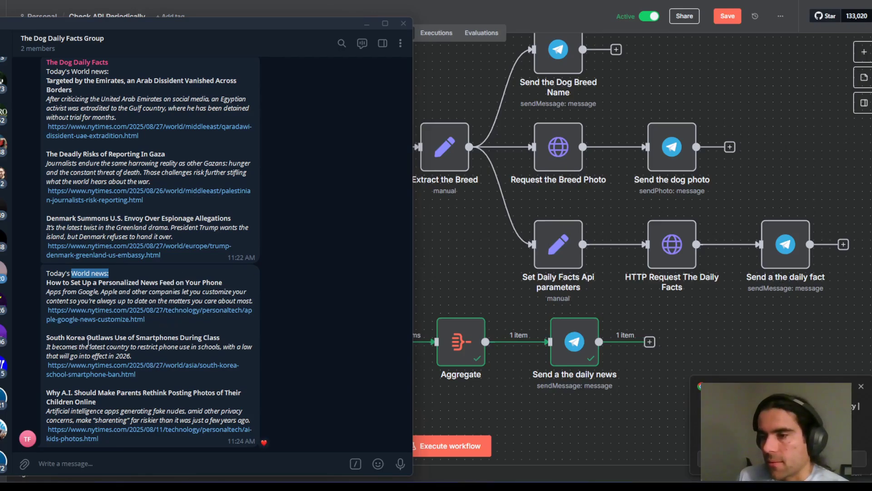
pyautogui.moveTo(89, 341); pyautogui.dragTo(170, 344)
pyautogui.moveTo(75, 394); pyautogui.dragTo(103, 402)
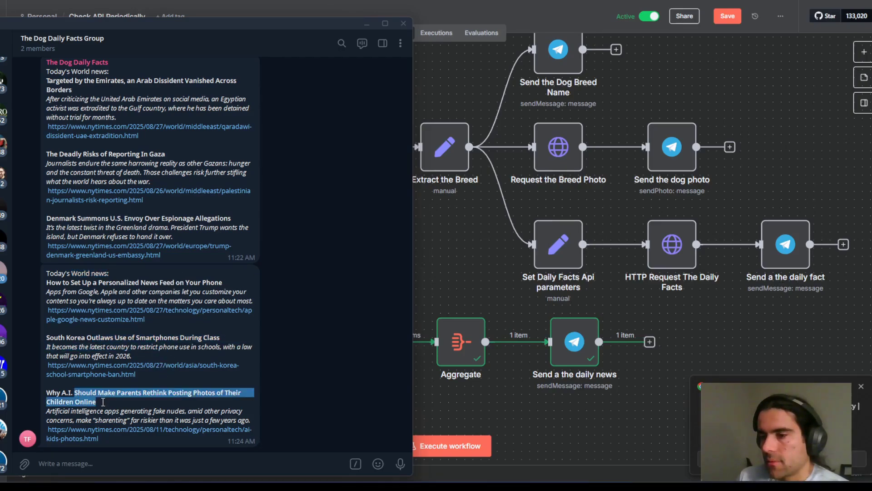
# Return to the n8n workflow and connect the Schedule Trigger to RSS Read World News.
pyautogui.click(107, 406)
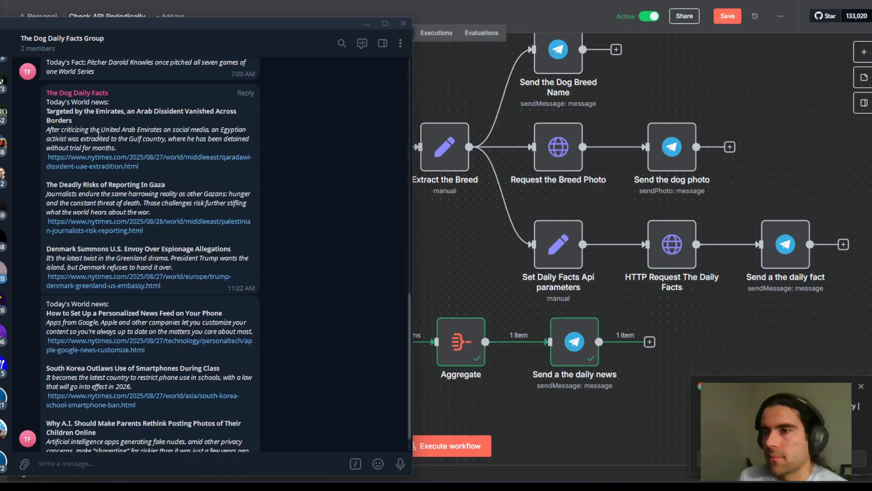
pyautogui.click(451, 253)
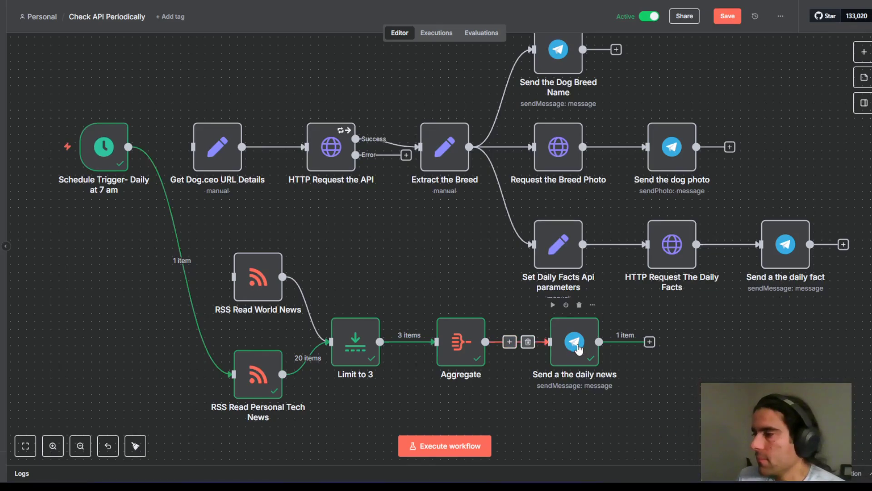
pyautogui.moveTo(569, 355); pyautogui.dragTo(585, 355)
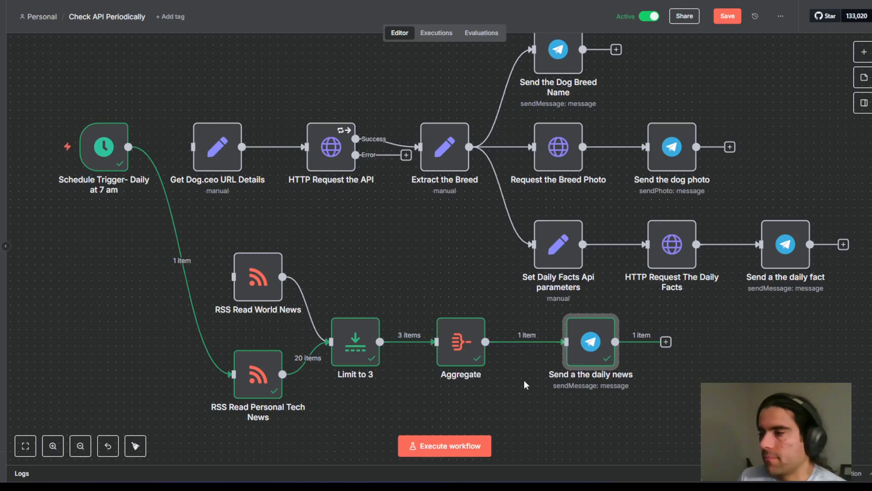
pyautogui.moveTo(521, 357)
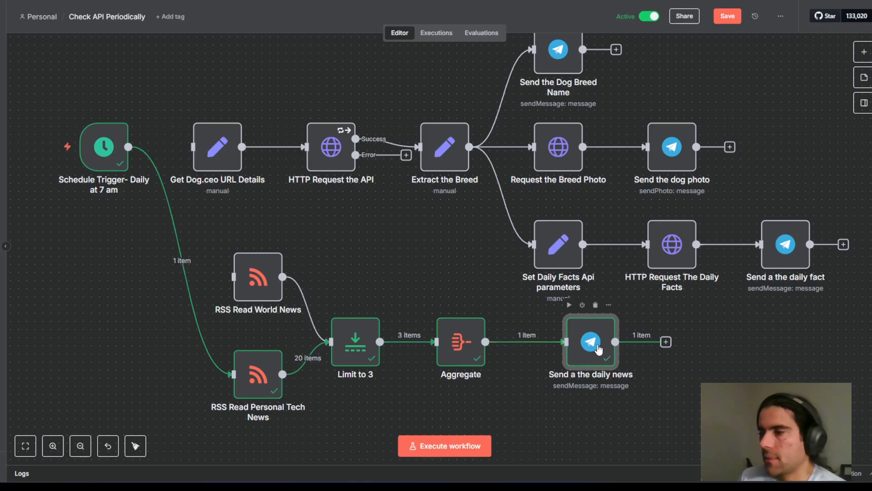
pyautogui.moveTo(298, 311)
pyautogui.moveTo(261, 285); pyautogui.dragTo(253, 287)
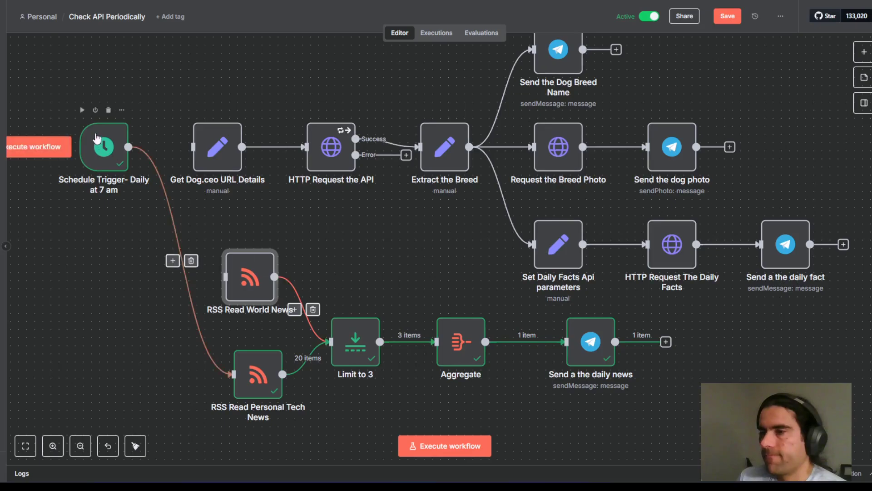
pyautogui.moveTo(128, 147); pyautogui.dragTo(256, 272)
pyautogui.click(404, 391)
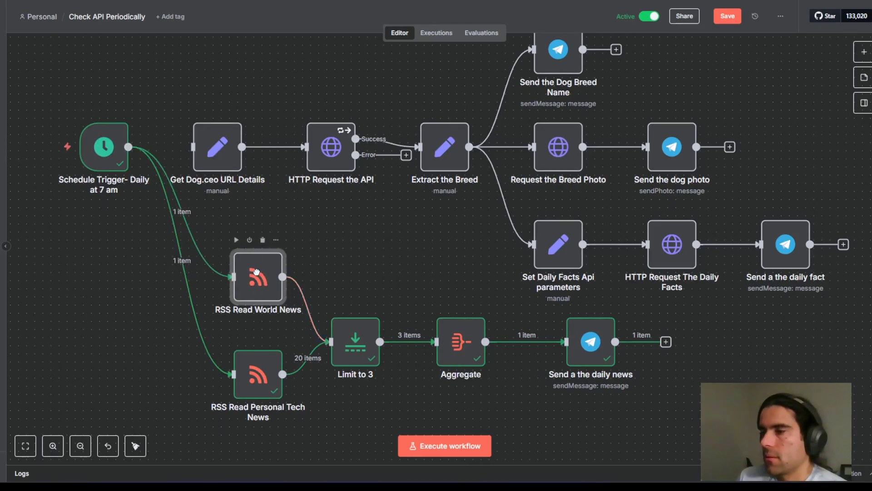
pyautogui.click(347, 266)
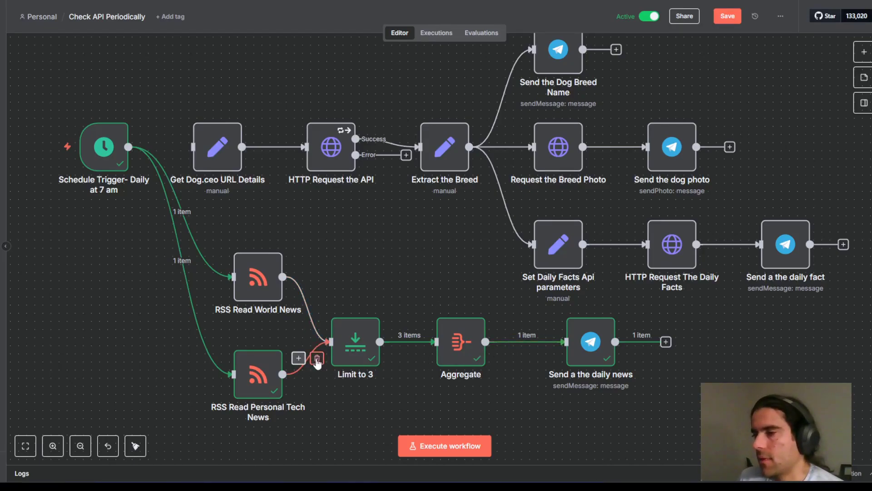
# Remove the link between RSS Read Personal Tech News and Limit to 3, and align Limit to 3 and Aggregate with RSS Read World News.
pyautogui.click(316, 357)
pyautogui.moveTo(357, 350); pyautogui.dragTo(357, 293)
pyautogui.moveTo(461, 332); pyautogui.dragTo(460, 282)
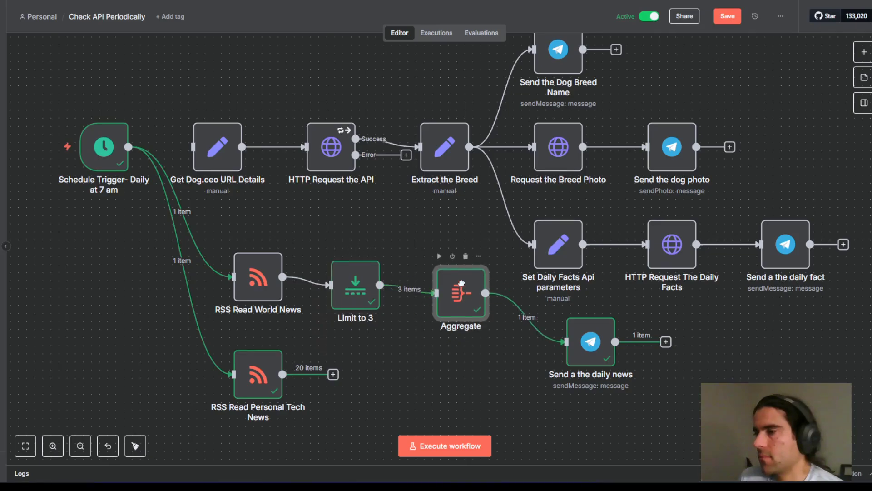
pyautogui.moveTo(348, 291); pyautogui.dragTo(345, 279)
pyautogui.moveTo(454, 295); pyautogui.dragTo(447, 279)
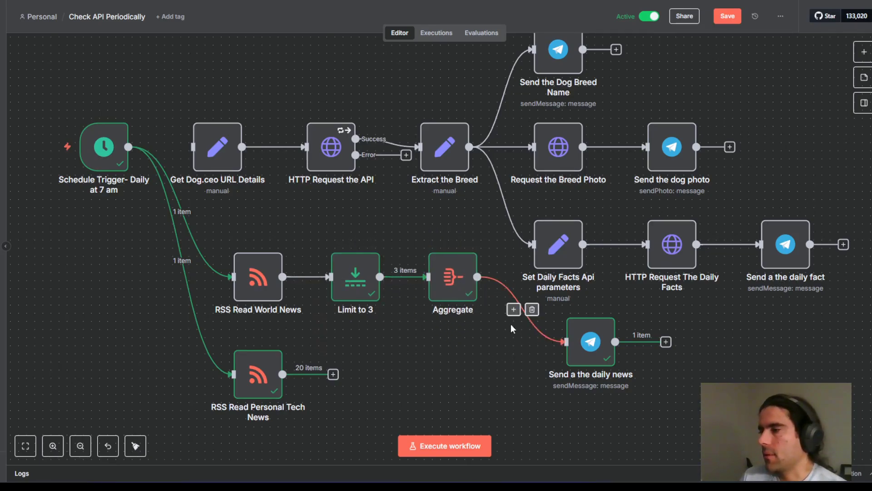
# Insert an Edit Fields (Set) node between Aggregate and the daily news Telegram node.
pyautogui.click(513, 310)
pyautogui.write('set')
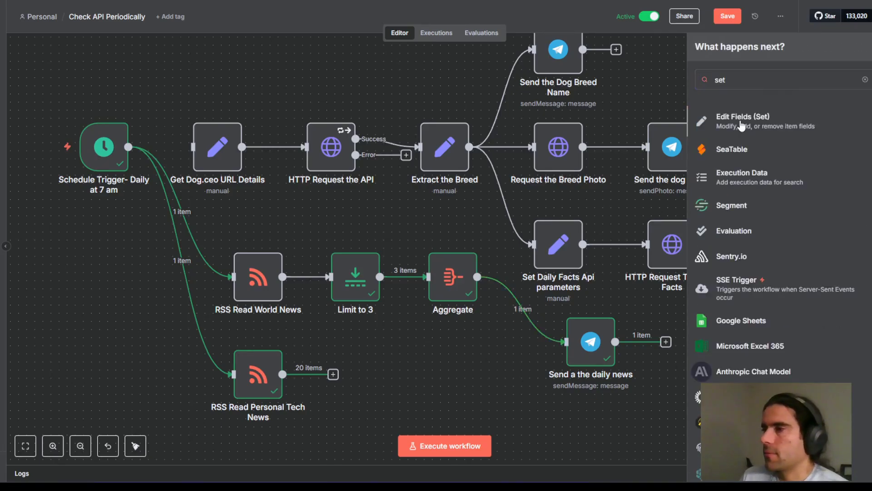
pyautogui.click(742, 122)
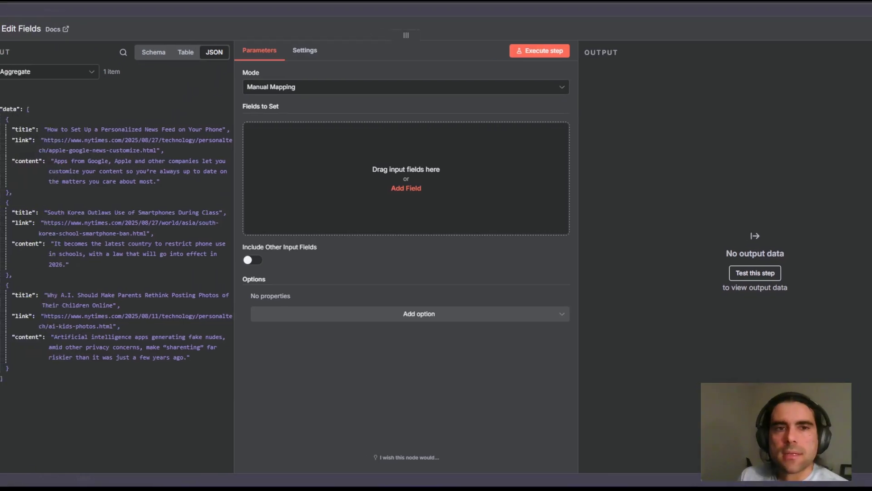
# Rename the new Edit Fields node to "Add the Global News Msg Title".
pyautogui.click(43, 30)
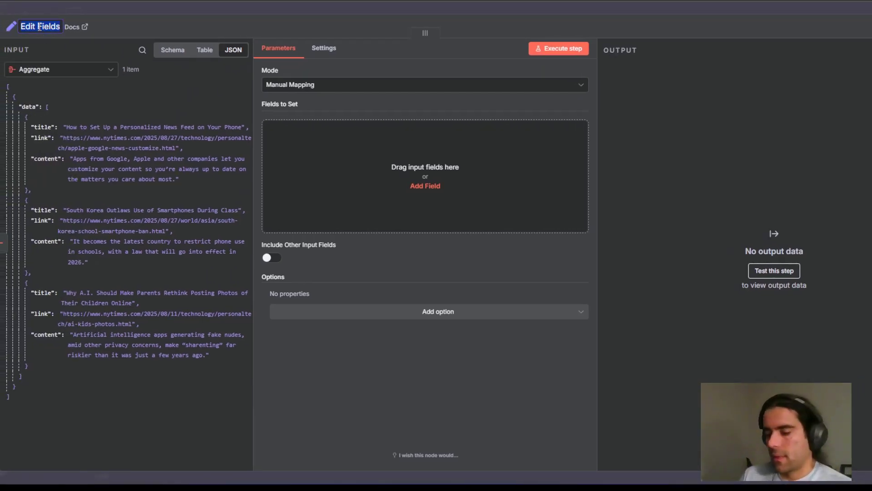
pyautogui.write('Add the ')
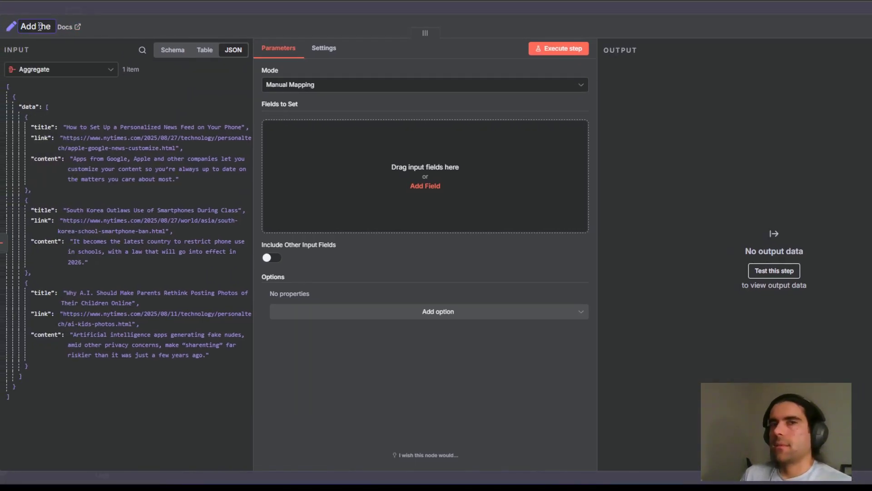
pyautogui.write('G')
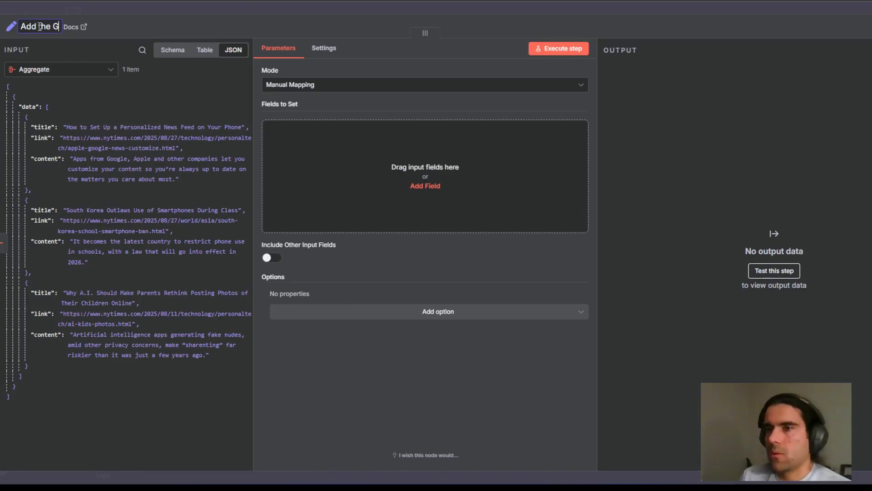
pyautogui.write('lo')
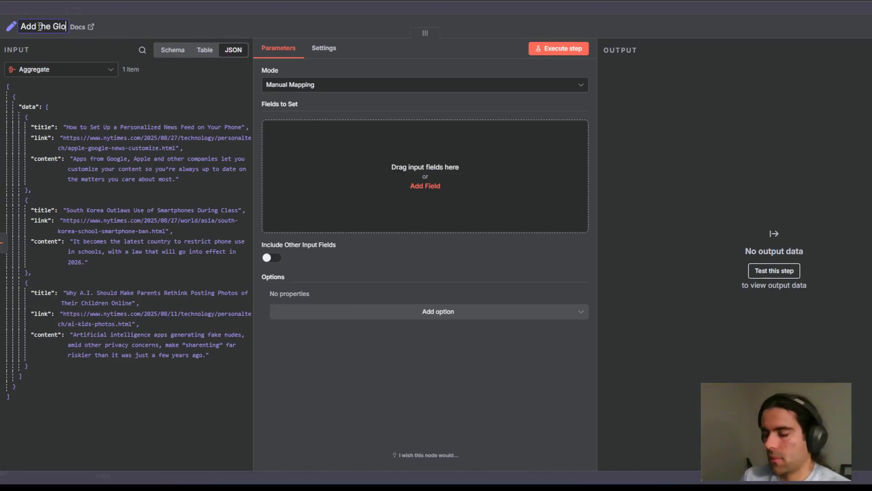
pyautogui.write('bal News Title')
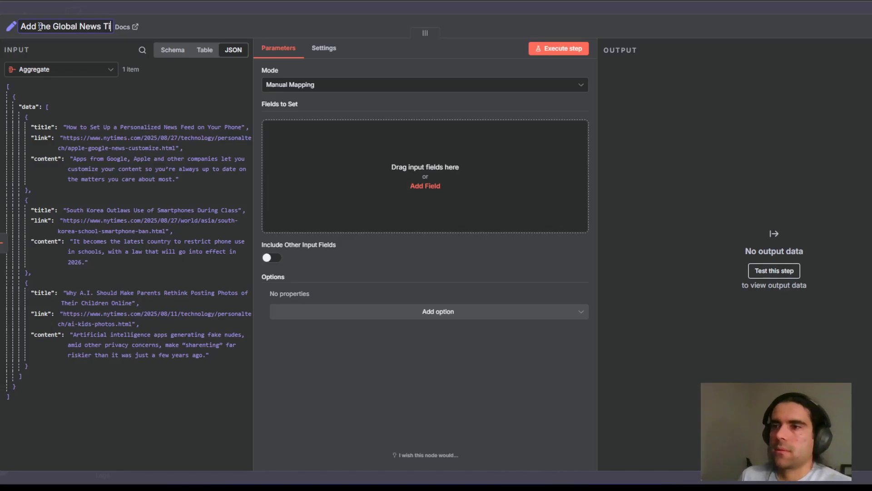
pyautogui.press('BackSpace')
pyautogui.press('BackSpace')
pyautogui.press('BackSpace')
pyautogui.press('BackSpace')
pyautogui.press('BackSpace')
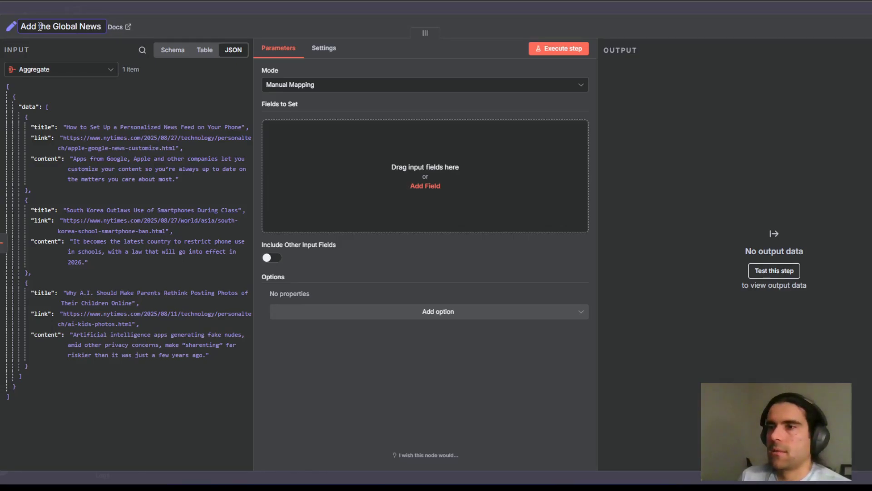
pyautogui.write('Msg Title')
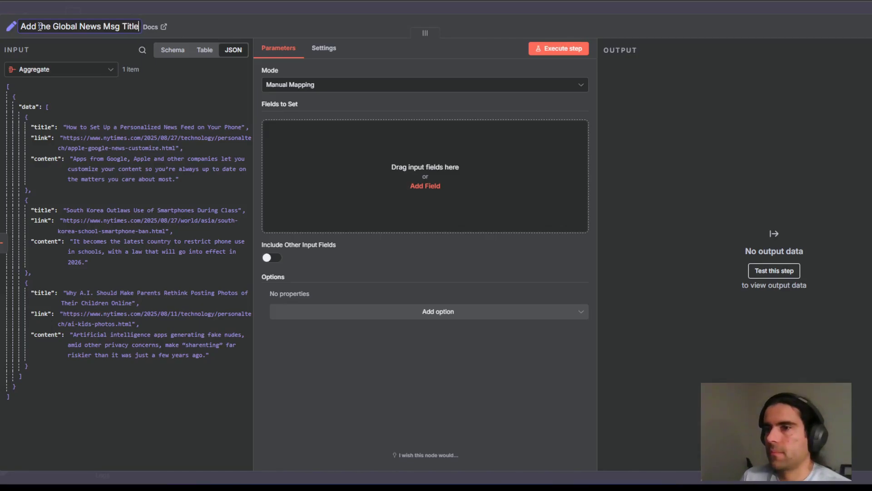
pyautogui.press('Return')
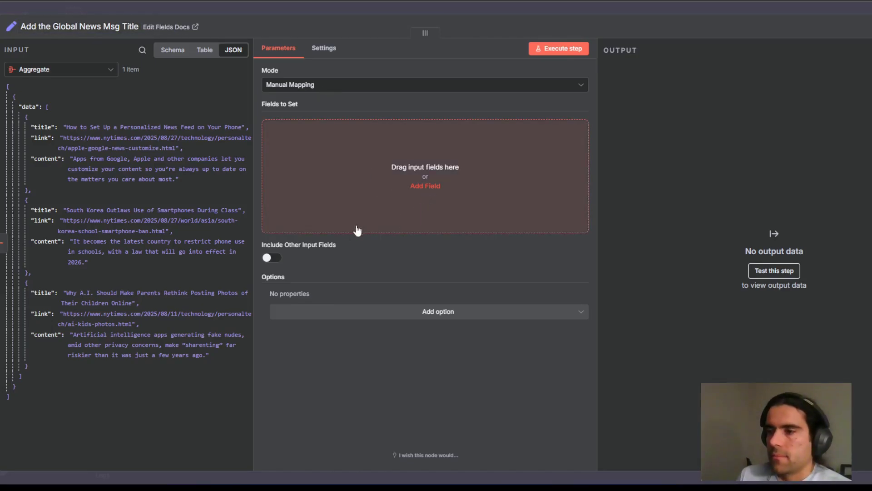
# Include all other input fields and add a string field msgTitle with the value "Here are the World News:".
pyautogui.click(269, 258)
pyautogui.click(425, 187)
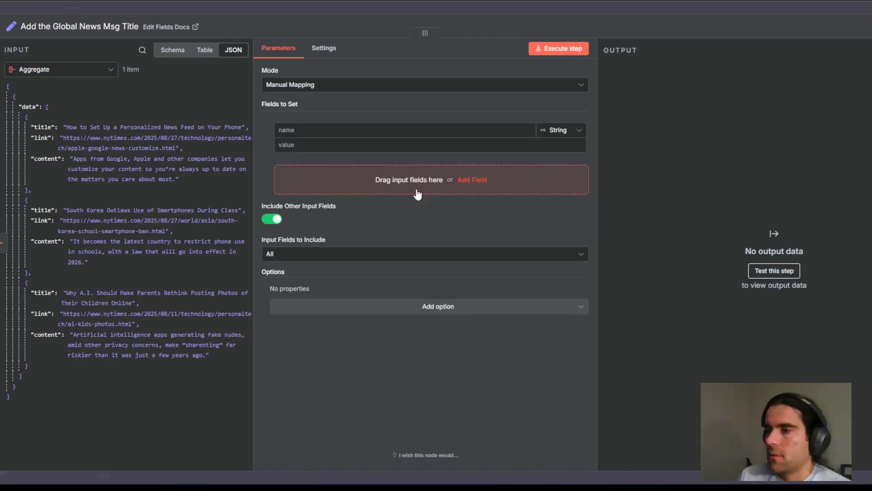
pyautogui.click(296, 130)
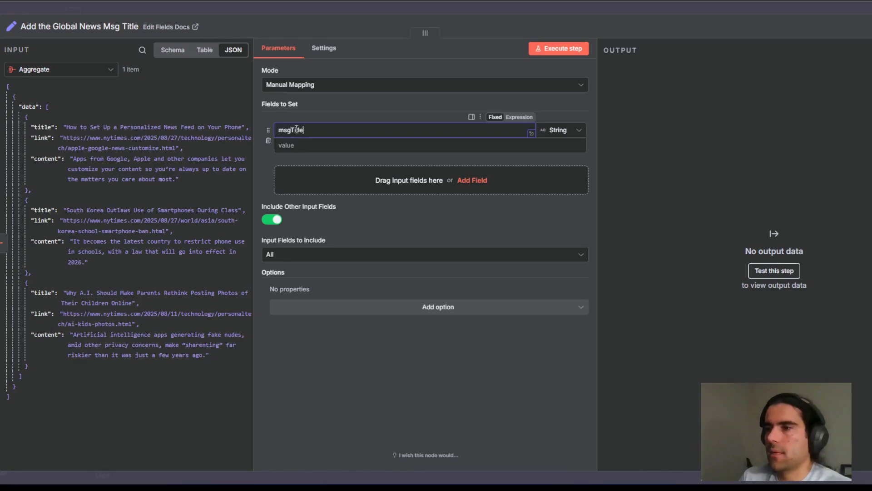
pyautogui.press('Tab')
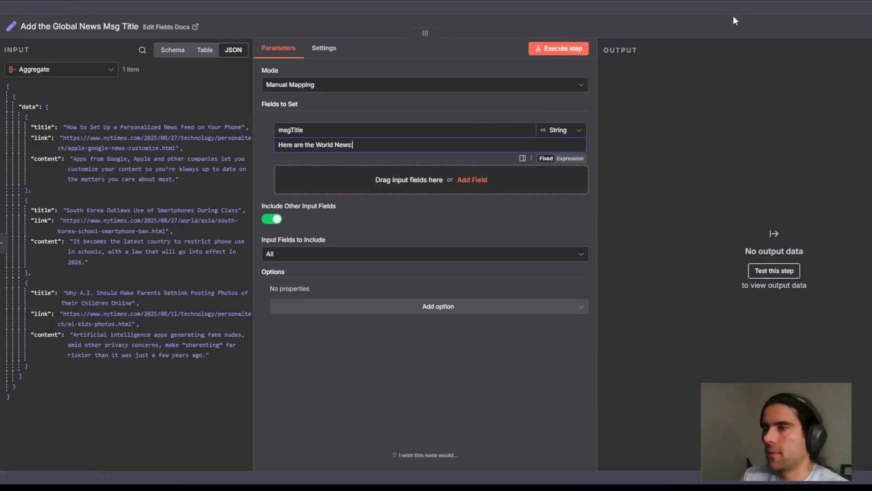
# Execute the title node, check its output as a schema and return to the canvas.
pyautogui.click(568, 49)
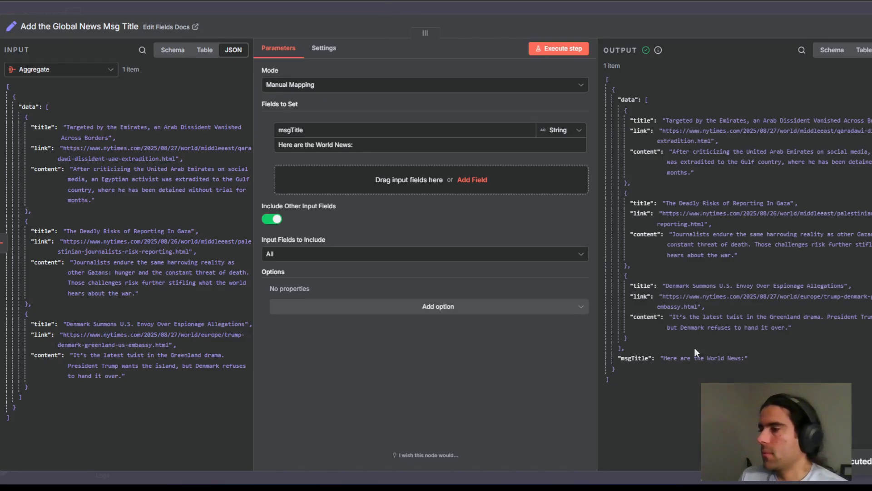
pyautogui.click(827, 56)
pyautogui.click(608, 81)
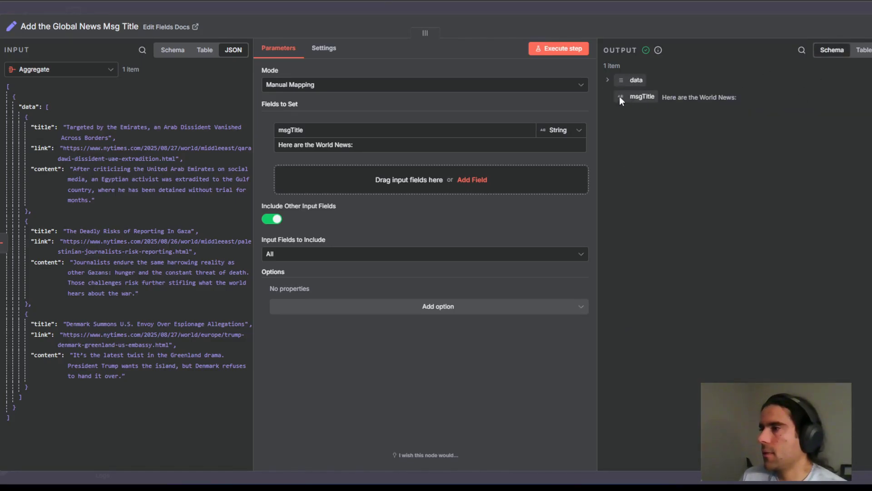
pyautogui.click(736, 12)
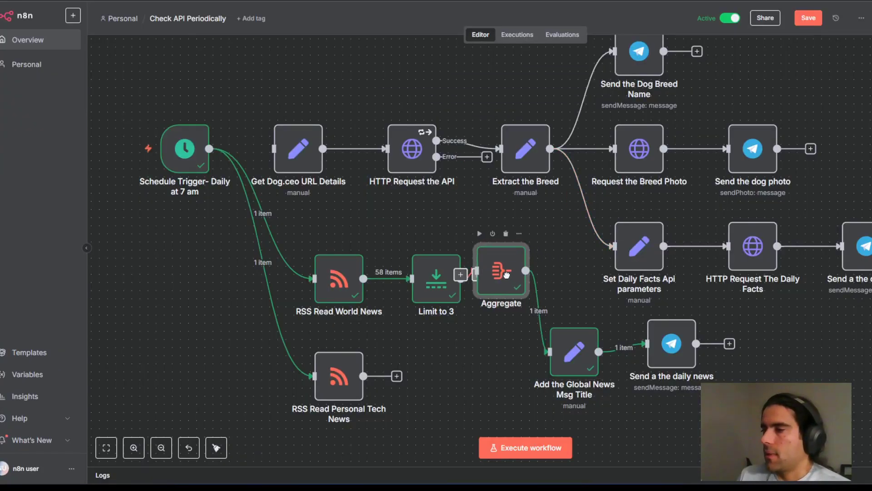
# Spread out the RSS, Limit to 3, Aggregate, message title and daily news nodes to make room for a second branch.
pyautogui.moveTo(339, 284); pyautogui.dragTo(314, 284)
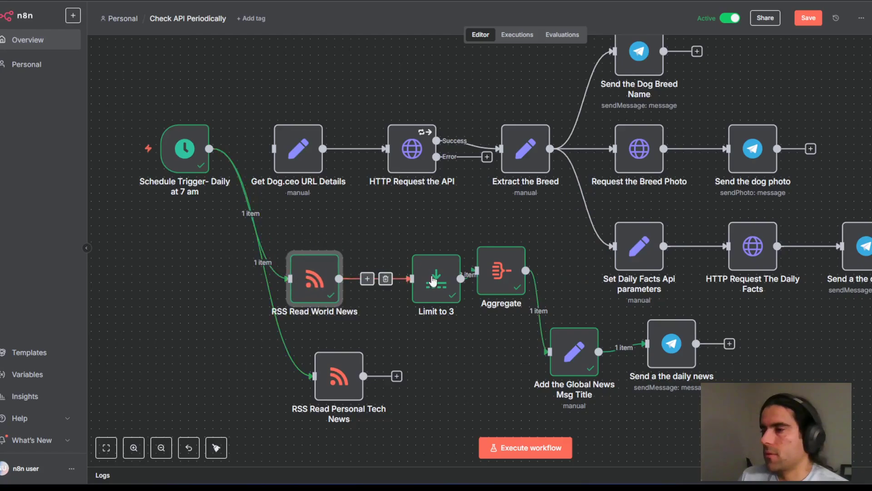
pyautogui.moveTo(501, 272); pyautogui.dragTo(534, 273)
pyautogui.moveTo(435, 280); pyautogui.dragTo(411, 280)
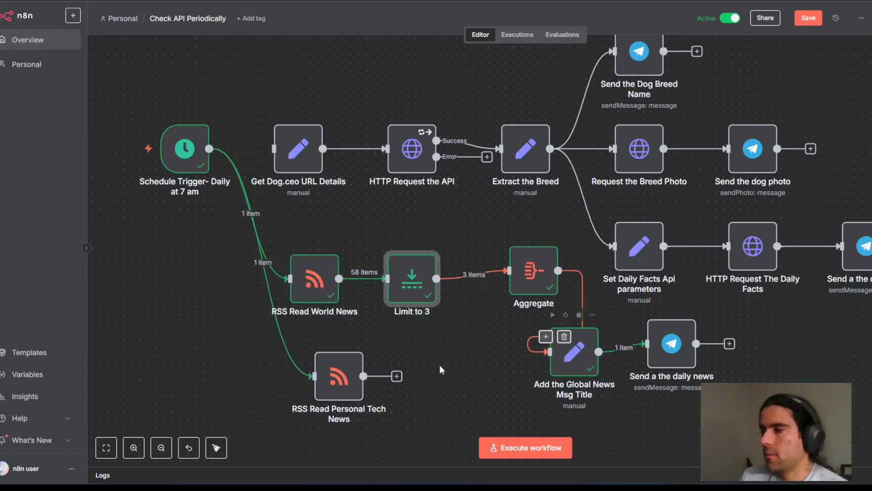
pyautogui.moveTo(339, 376); pyautogui.dragTo(323, 376)
pyautogui.moveTo(673, 345); pyautogui.dragTo(770, 402)
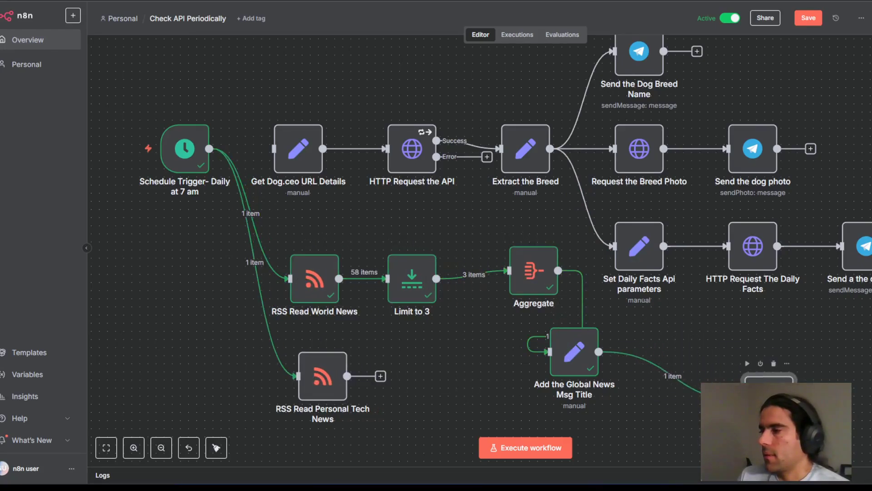
pyautogui.moveTo(574, 351); pyautogui.dragTo(680, 367)
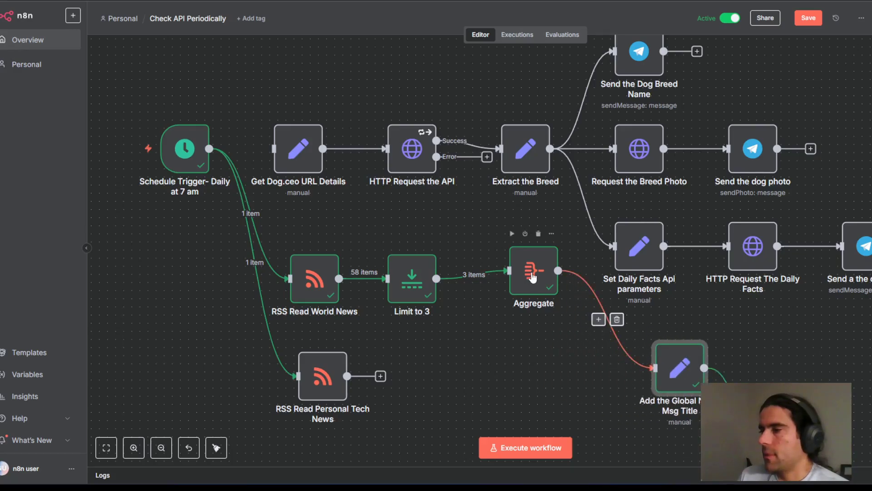
# Duplicate the Limit to 3, Aggregate and message title nodes, place the copies below, and connect RSS Read Personal Tech News to the copied Limit node.
pyautogui.keyDown('ctrl'); pyautogui.click(533, 277); pyautogui.keyUp('ctrl')
pyautogui.keyDown('ctrl'); pyautogui.click(425, 285); pyautogui.keyUp('ctrl')
pyautogui.hotkey('ctrl', 'd')
pyautogui.scroll(-3, 463, 339)
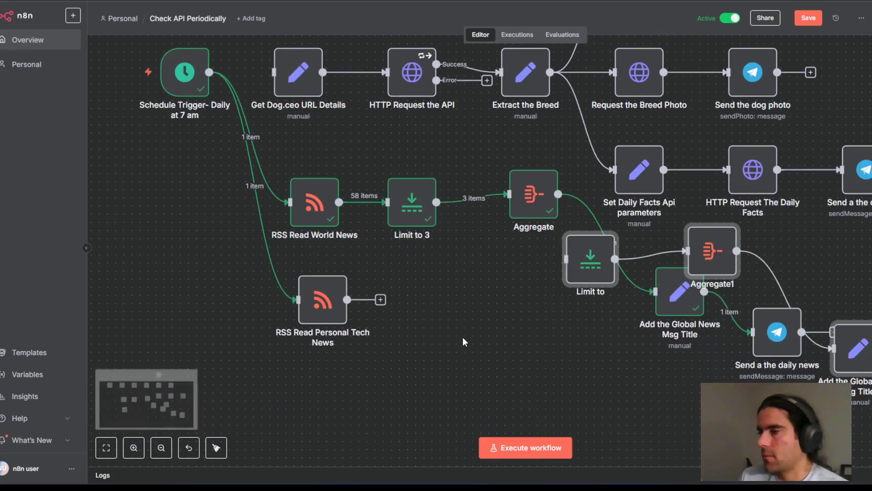
pyautogui.moveTo(595, 254); pyautogui.dragTo(432, 321)
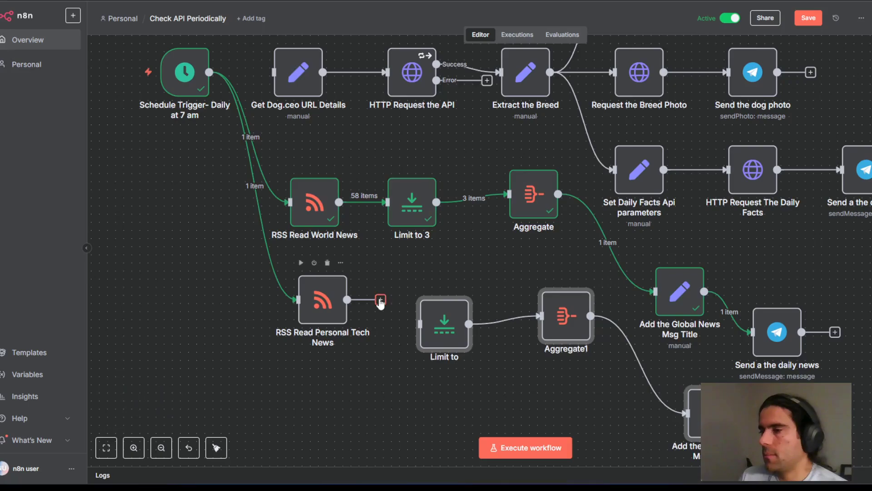
pyautogui.moveTo(381, 300); pyautogui.dragTo(426, 316)
# Rename the copied Limit node to "Limit to 3 again" and return to the canvas.
pyautogui.click(427, 317)
pyautogui.doubleClick(427, 317)
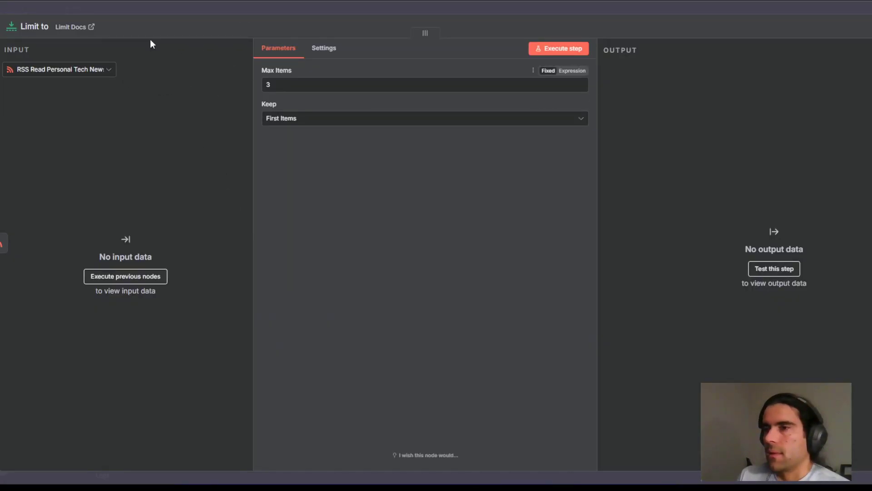
pyautogui.click(23, 29)
pyautogui.click(48, 27)
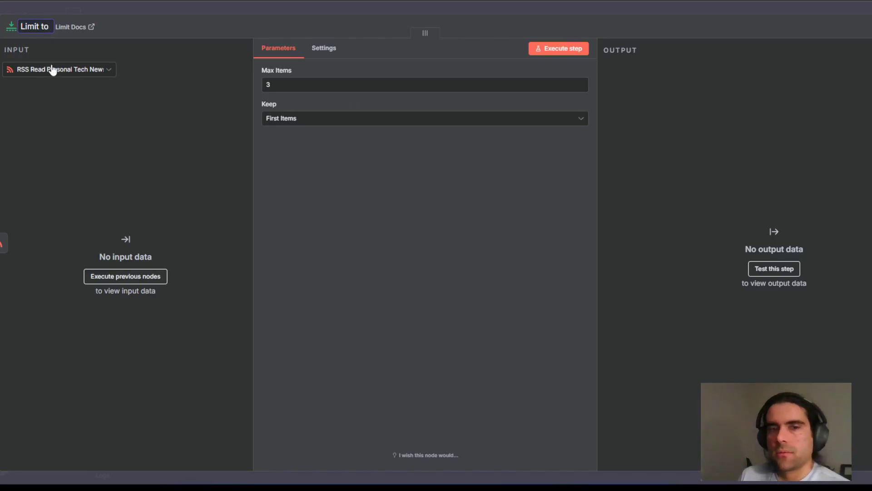
pyautogui.write('3 again')
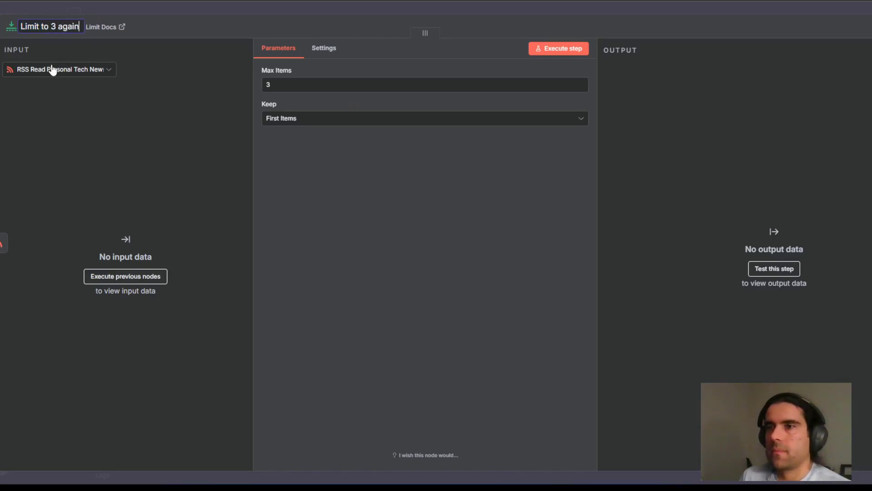
pyautogui.press('Return')
pyautogui.press('Escape')
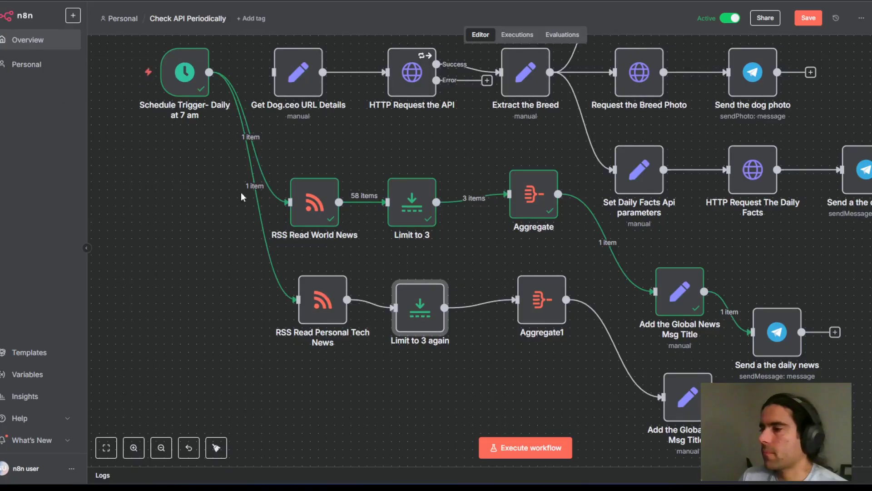
# Connect the copied title node to Send a the daily news and rename the copy "Add the Tech News Msg Title".
pyautogui.moveTo(539, 321)
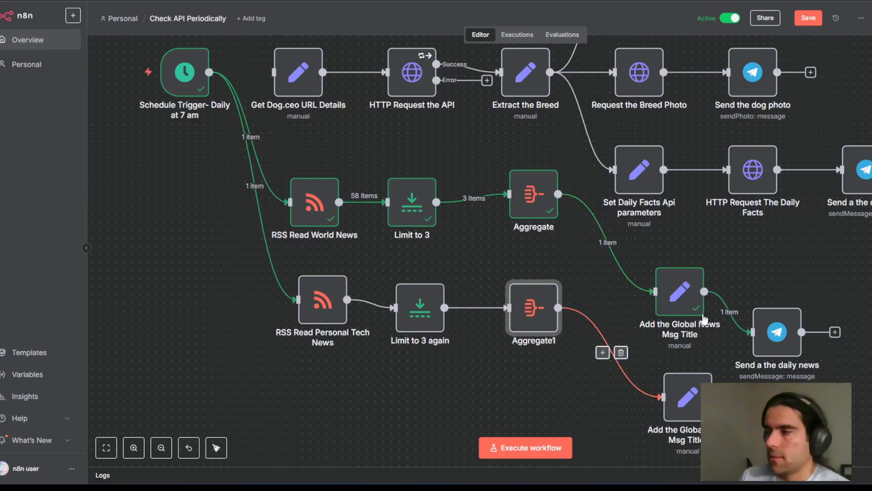
pyautogui.moveTo(688, 396); pyautogui.dragTo(656, 388)
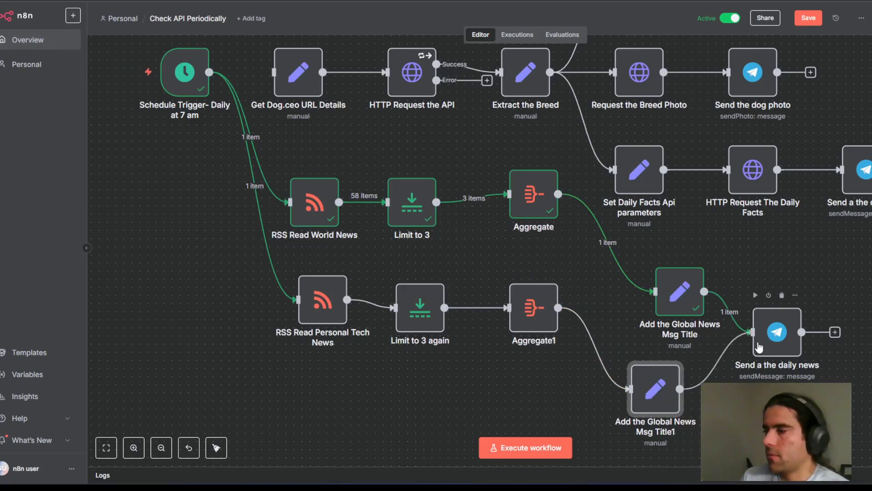
pyautogui.doubleClick(634, 399)
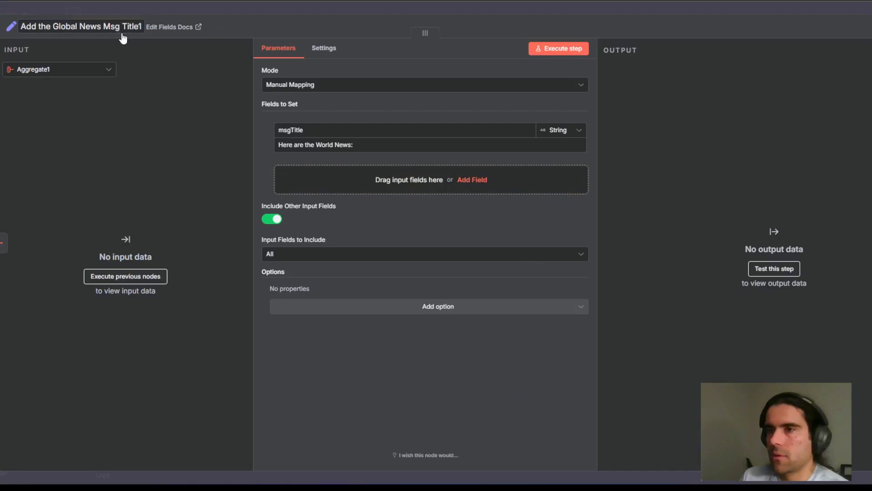
pyautogui.click(103, 26)
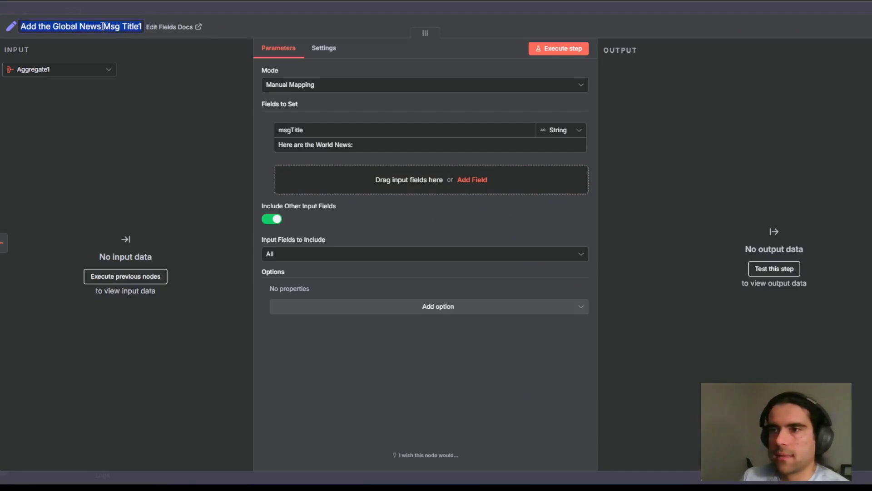
pyautogui.click(54, 26)
pyautogui.moveTo(54, 26); pyautogui.dragTo(75, 27)
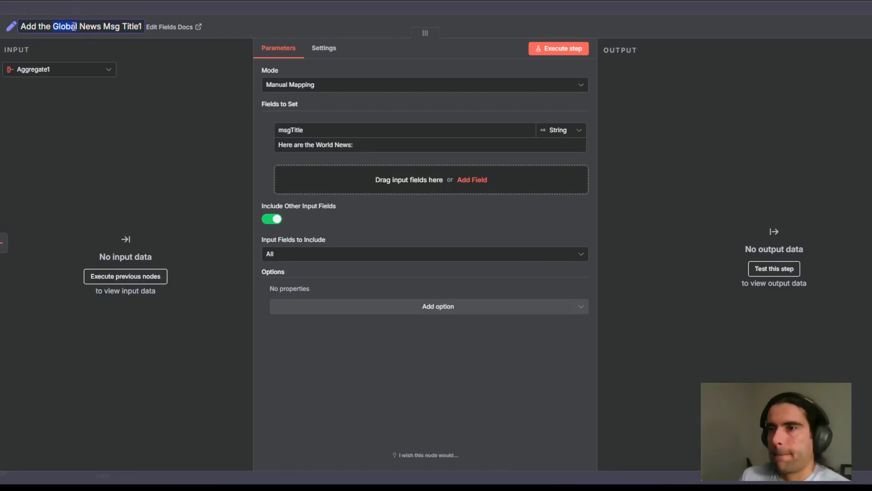
pyautogui.write('Tech')
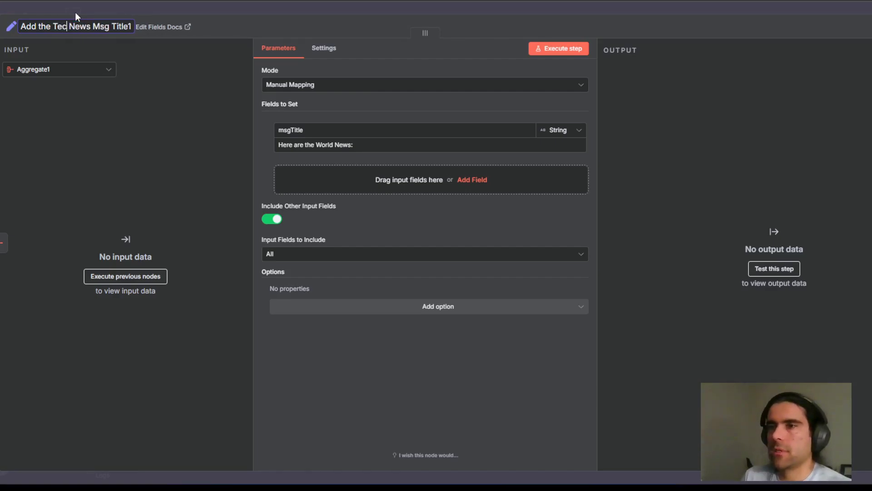
pyautogui.press('BackSpace')
pyautogui.press('Return')
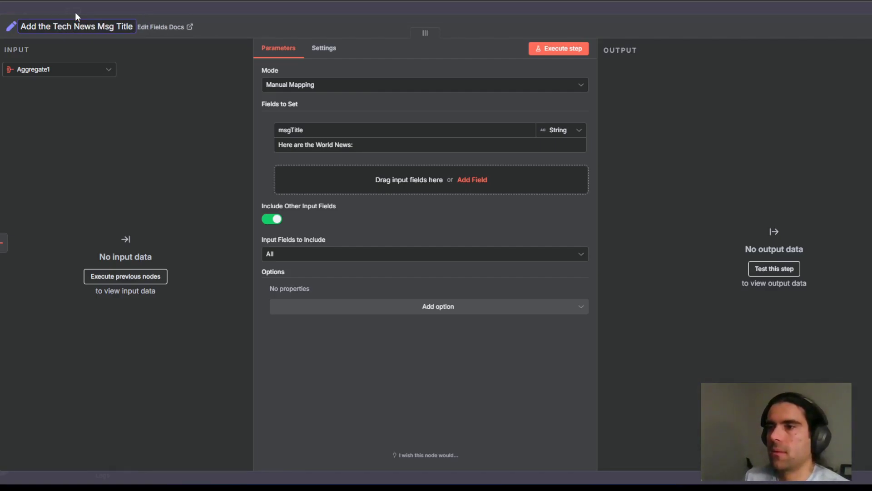
# Set the copied title node's msgTitle value to "Here are the Personal Tech News:" and return to the canvas.
pyautogui.doubleClick(323, 145)
pyautogui.write('Personal Tech')
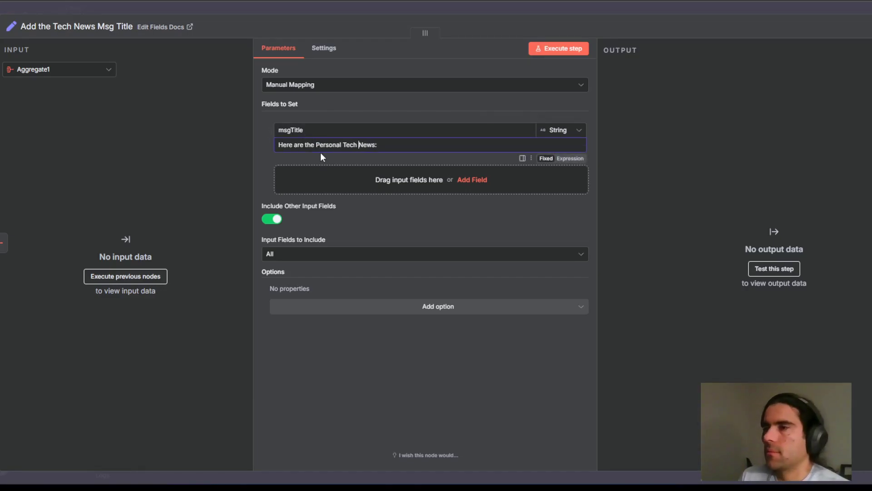
pyautogui.click(310, 4)
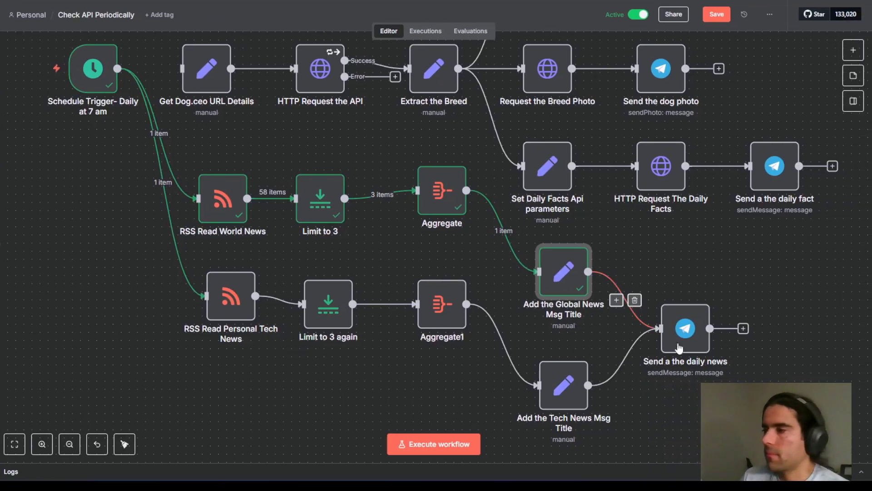
# In the Send a the daily news node, replace the fixed heading in the message text with {{ $json.msgTitle }}.
pyautogui.doubleClick(683, 329)
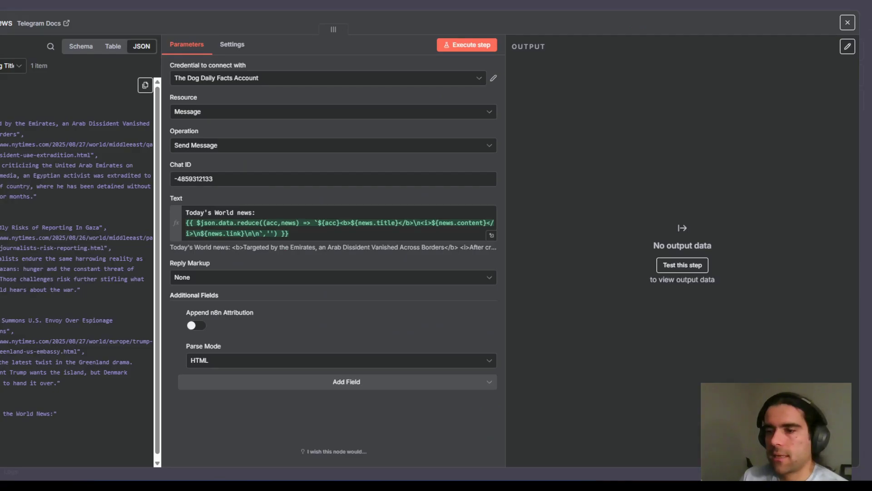
pyautogui.click(268, 208)
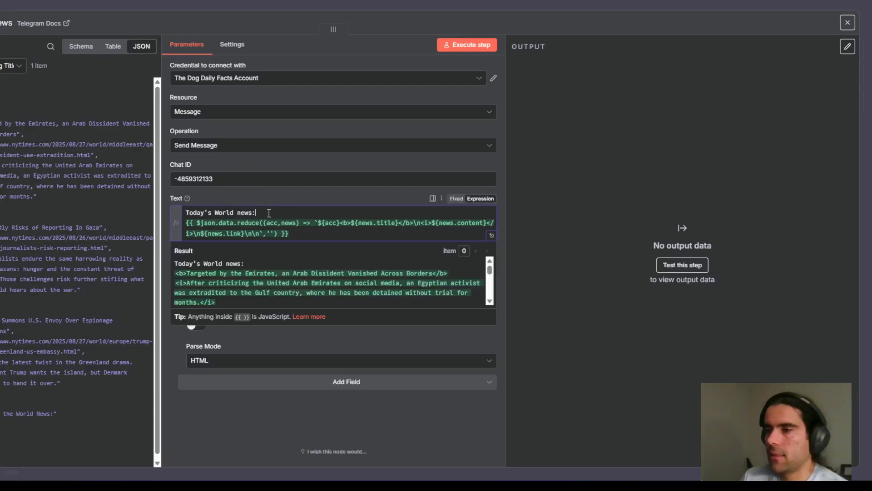
pyautogui.moveTo(268, 208); pyautogui.dragTo(194, 211)
pyautogui.press('BackSpace')
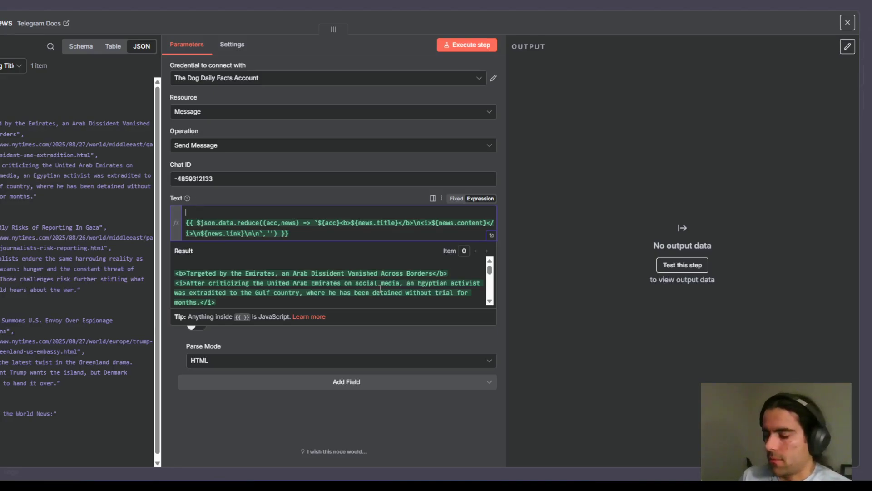
pyautogui.write('{{')
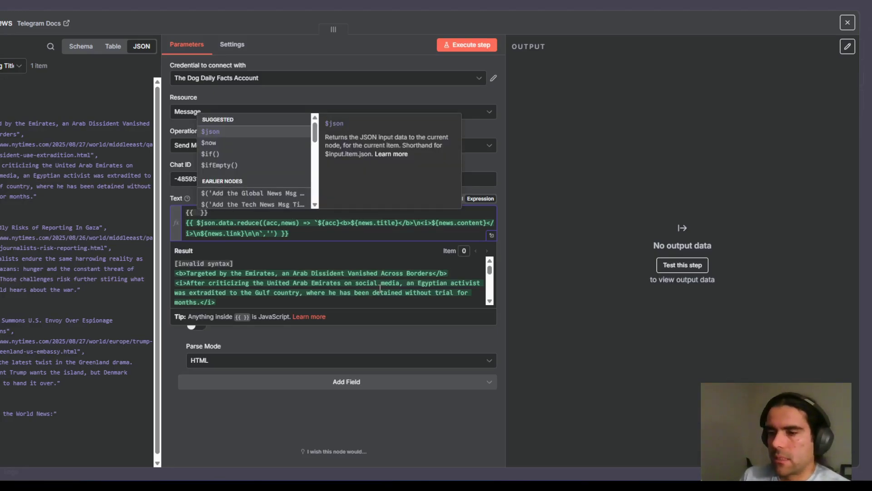
pyautogui.press('Return')
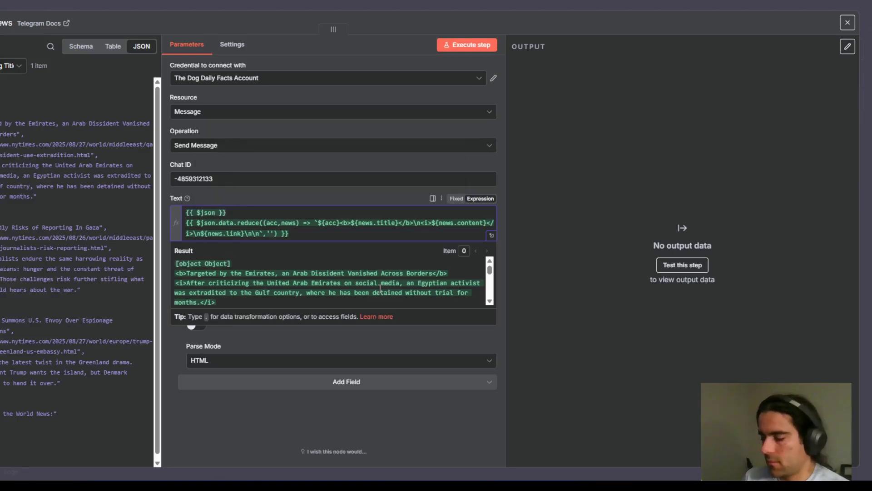
pyautogui.write('.')
pyautogui.write('msgTitle')
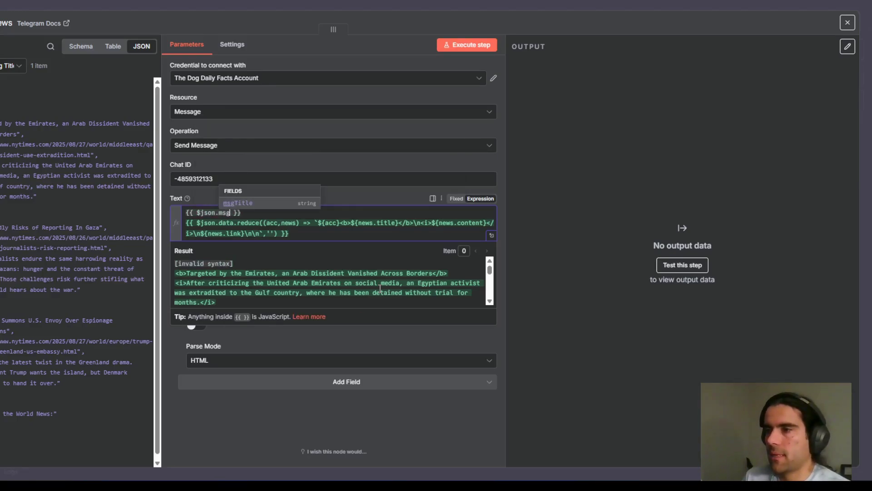
pyautogui.press('Tab')
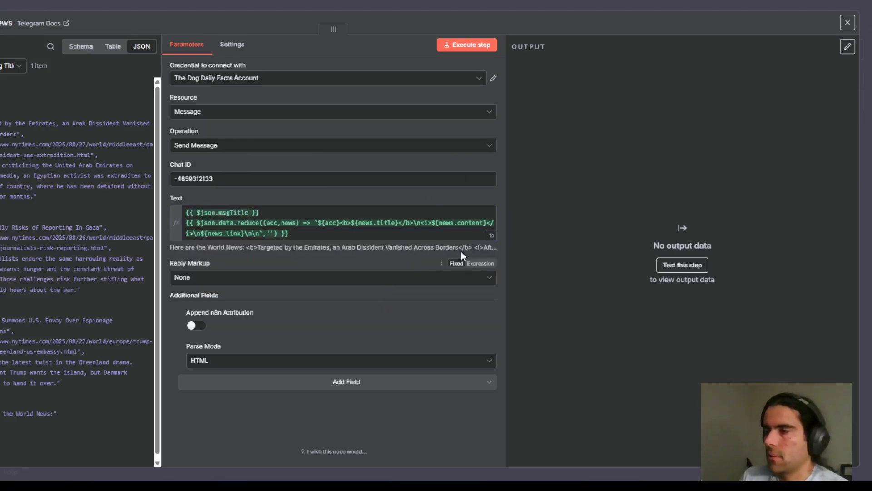
# Preview the full result of the message text expression, return to the canvas and save the workflow.
pyautogui.click(491, 235)
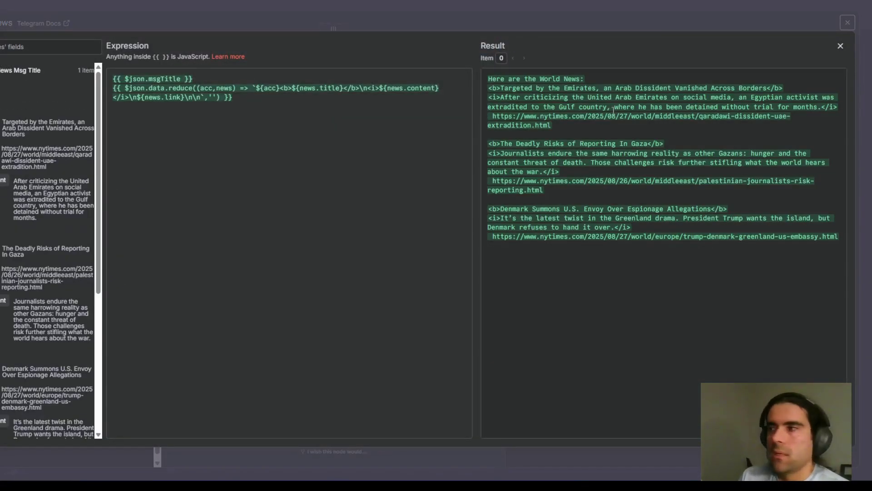
pyautogui.click(359, 12)
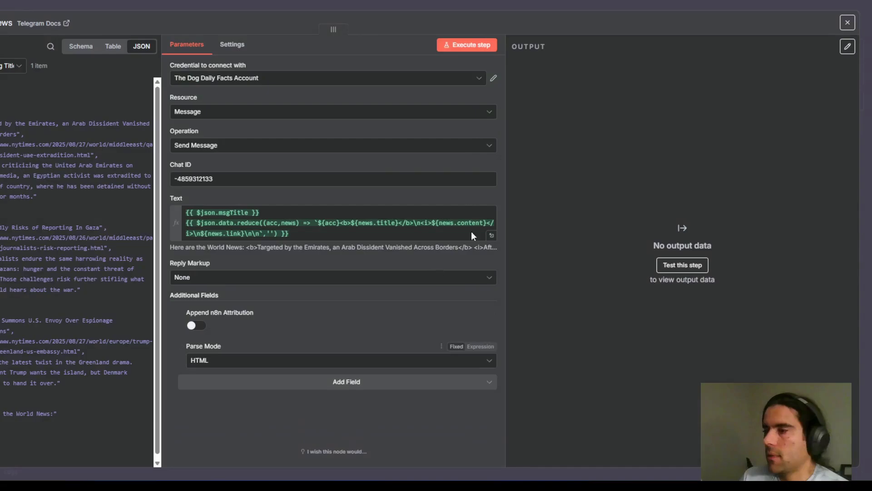
pyautogui.click(441, 3)
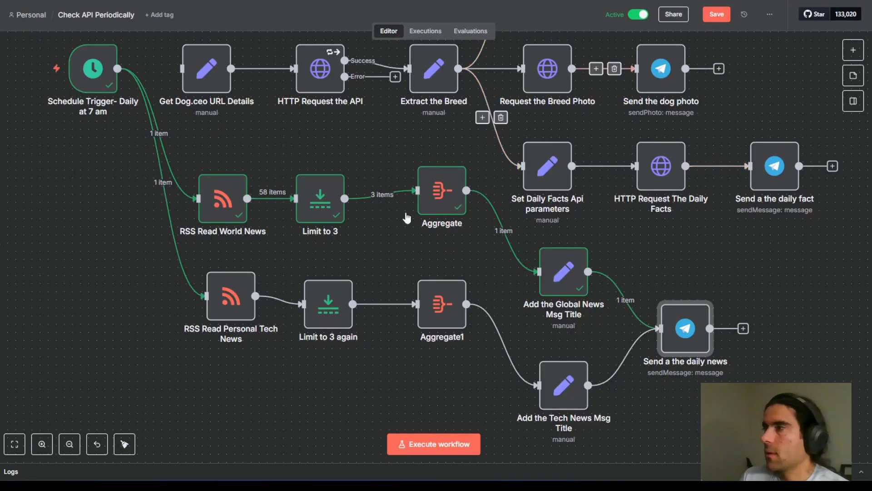
pyautogui.click(717, 14)
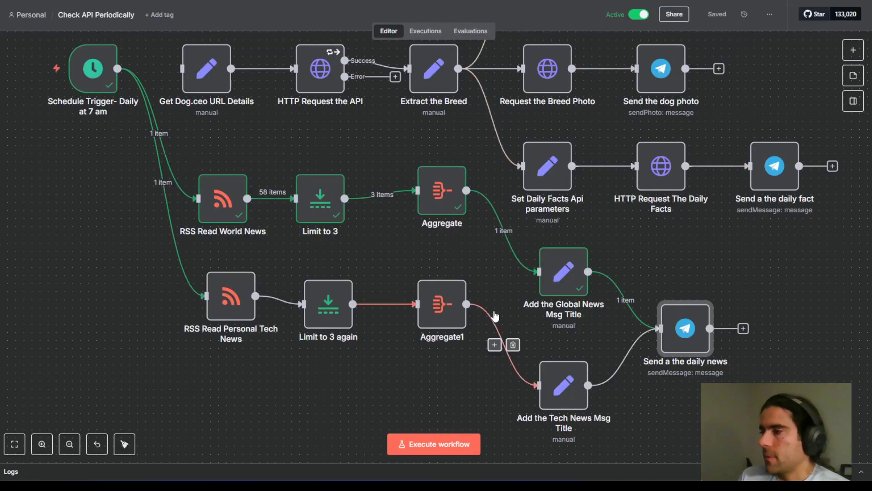
# Connect the Schedule Trigger to Get Dog.ceo URL Details and tidy up the layout of the whole workflow.
pyautogui.click(130, 450)
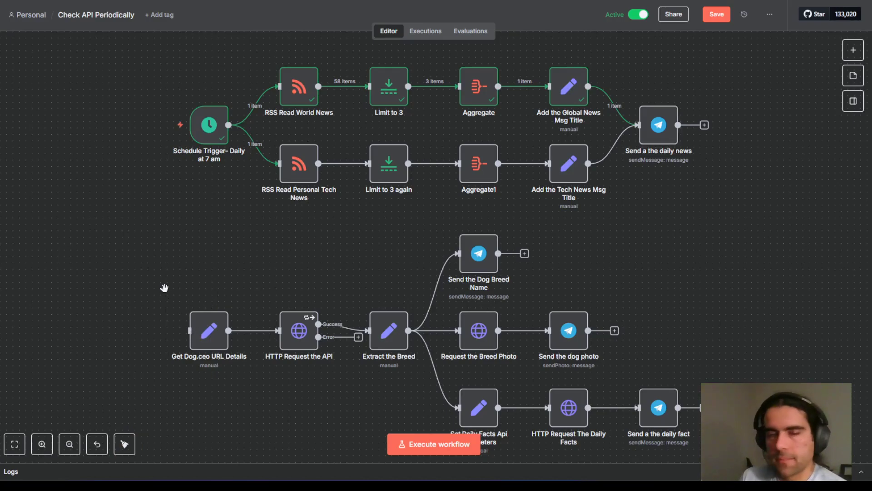
pyautogui.hotkey('ctrl', 'z')
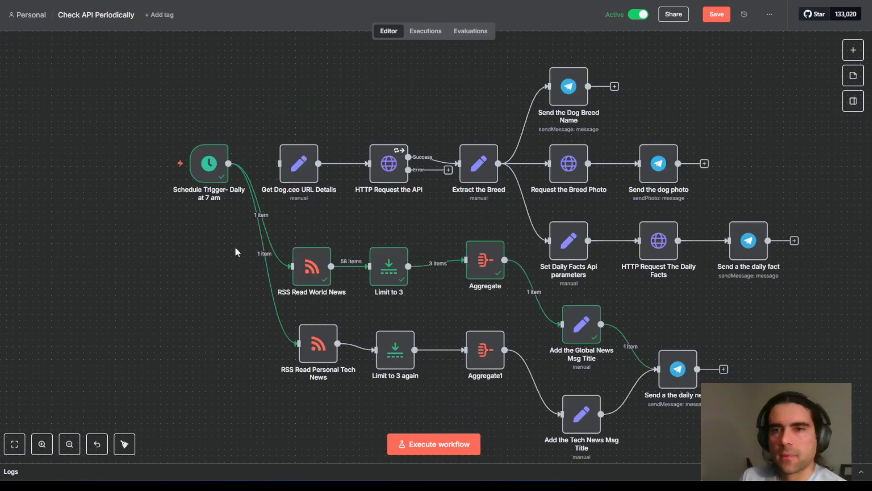
pyautogui.moveTo(228, 164); pyautogui.dragTo(281, 163)
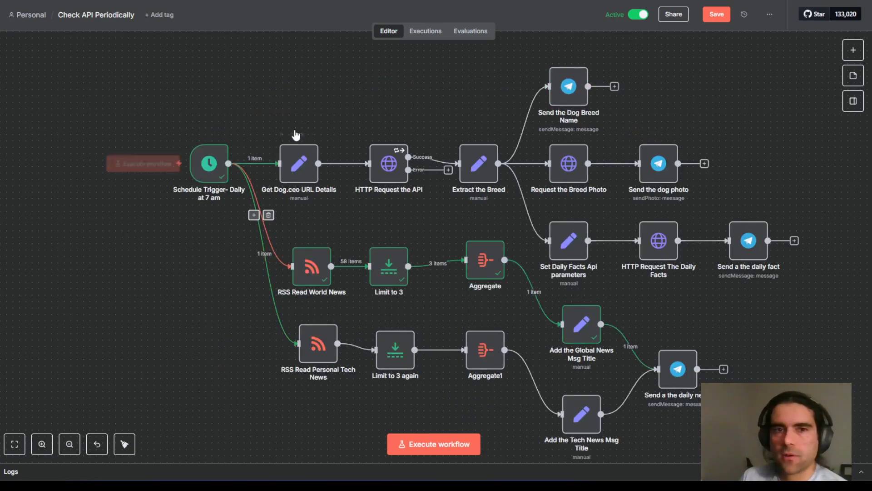
pyautogui.click(126, 446)
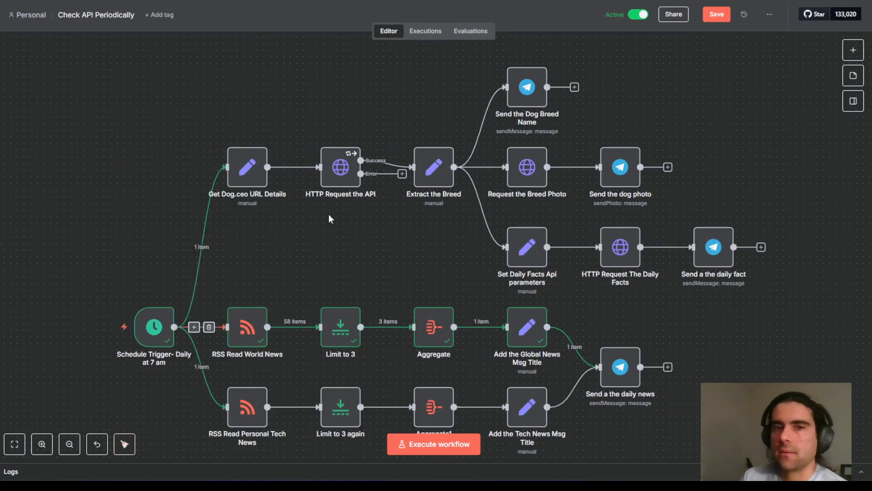
# Save the workflow and execute it in full, following the run through the dog and news branches.
pyautogui.click(717, 15)
pyautogui.scroll(-1, 280, 234)
pyautogui.scroll(-2, 278, 234)
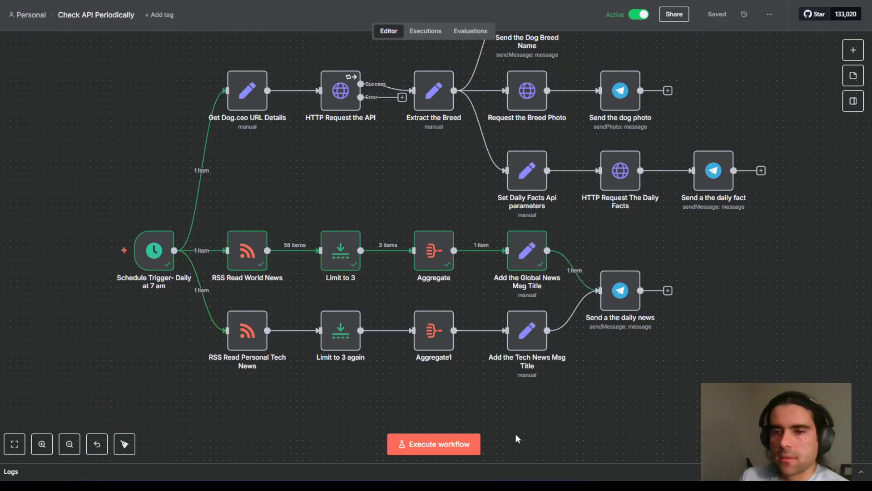
pyautogui.click(445, 445)
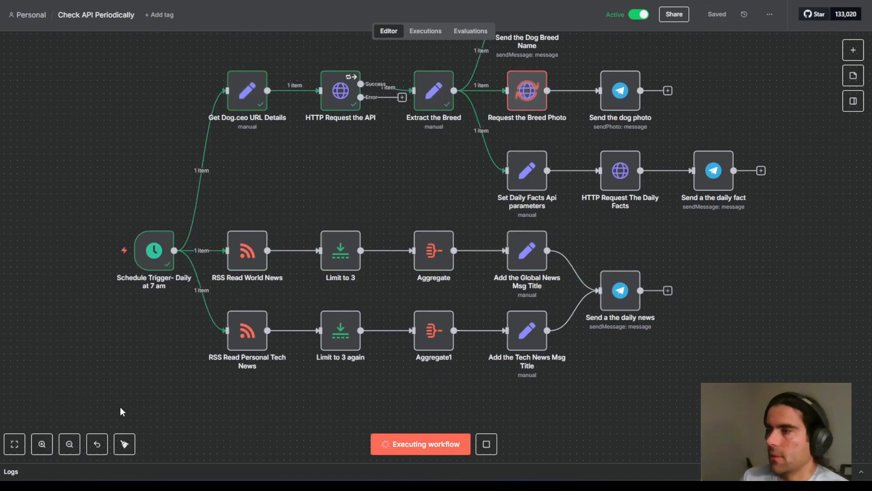
pyautogui.scroll(2, 636, 290)
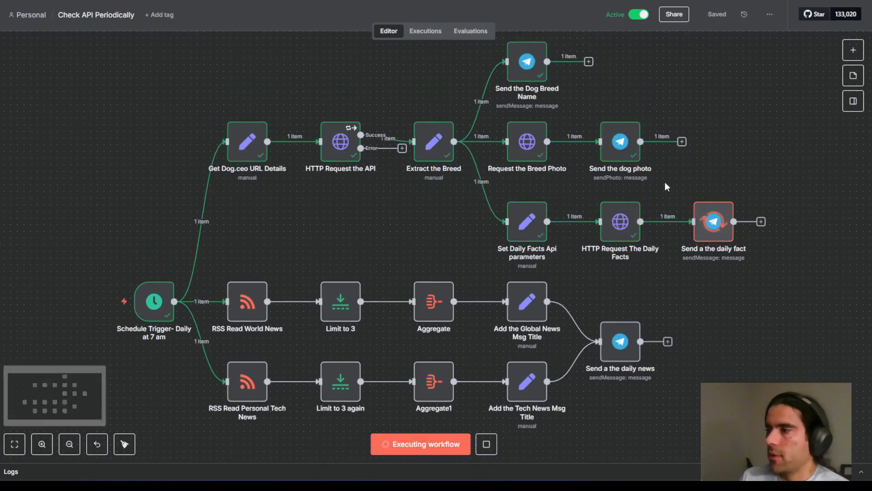
pyautogui.scroll(-1, 709, 214)
pyautogui.scroll(-1, 725, 298)
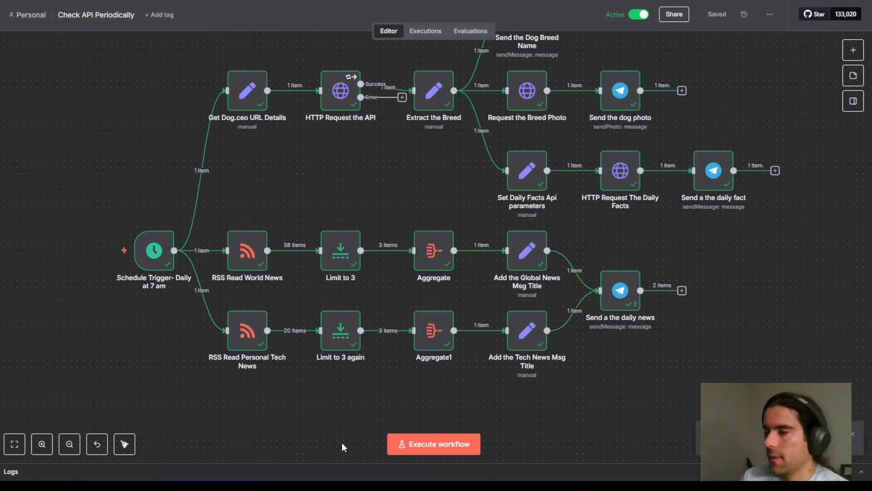
# Switch to Telegram and review the new breed, photo, fact, World News and Personal Tech News messages in The Dog Daily Facts Group.
pyautogui.click(320, 486)
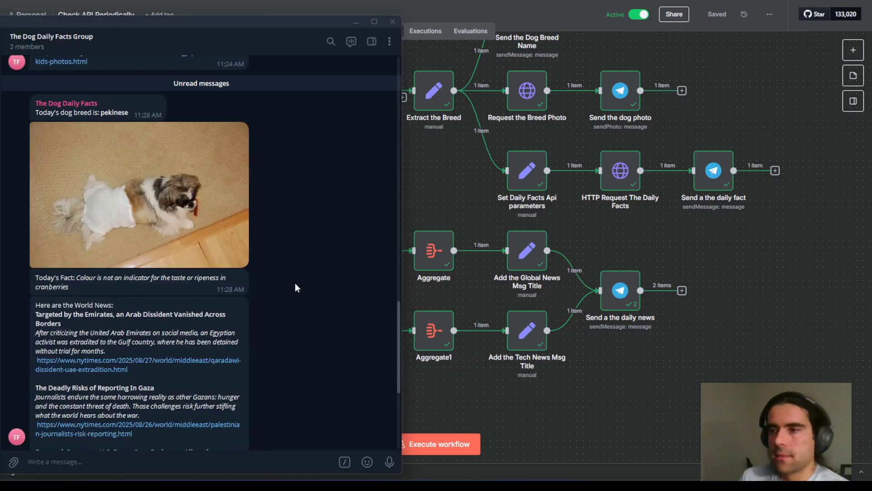
pyautogui.scroll(-3, 320, 299)
pyautogui.scroll(3, 316, 297)
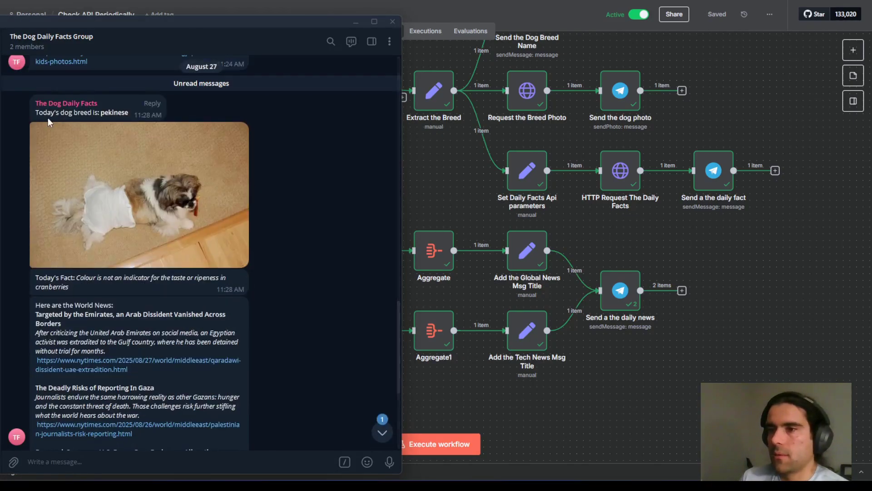
pyautogui.moveTo(55, 113); pyautogui.dragTo(119, 114)
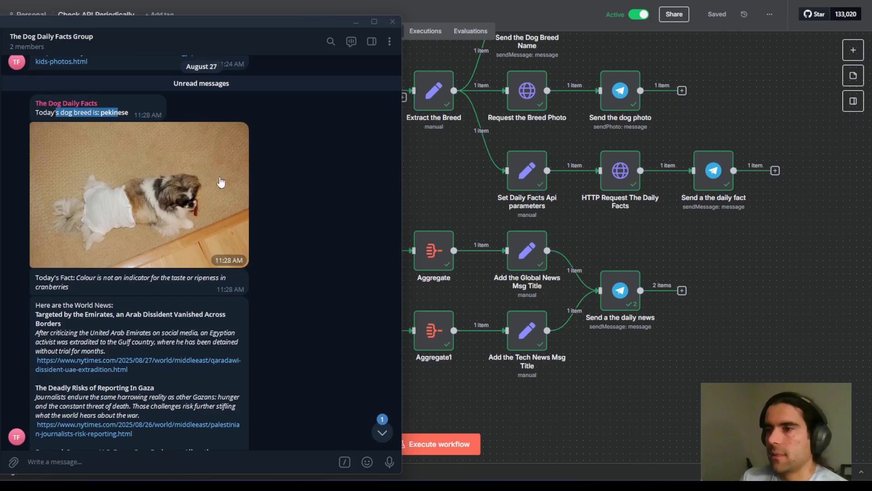
pyautogui.scroll(-1, 282, 187)
pyautogui.scroll(-1, 373, 205)
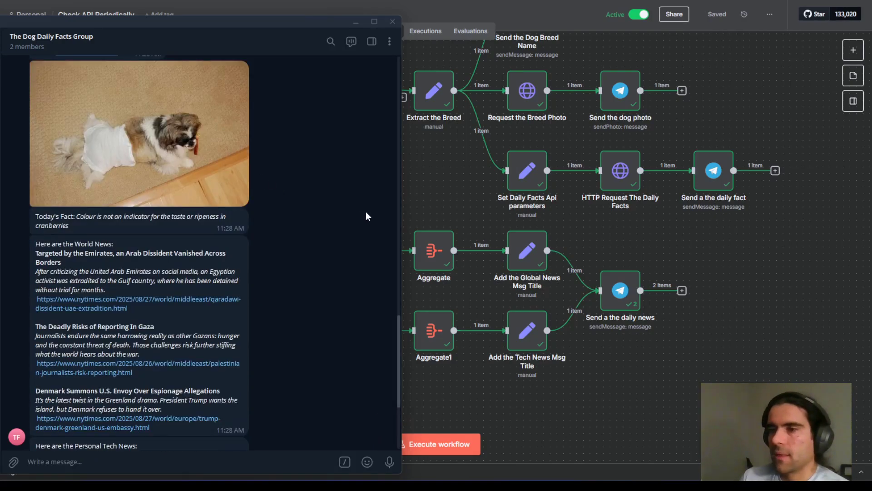
pyautogui.scroll(-1, 367, 216)
pyautogui.moveTo(58, 217); pyautogui.dragTo(114, 217)
pyautogui.scroll(-2, 91, 227)
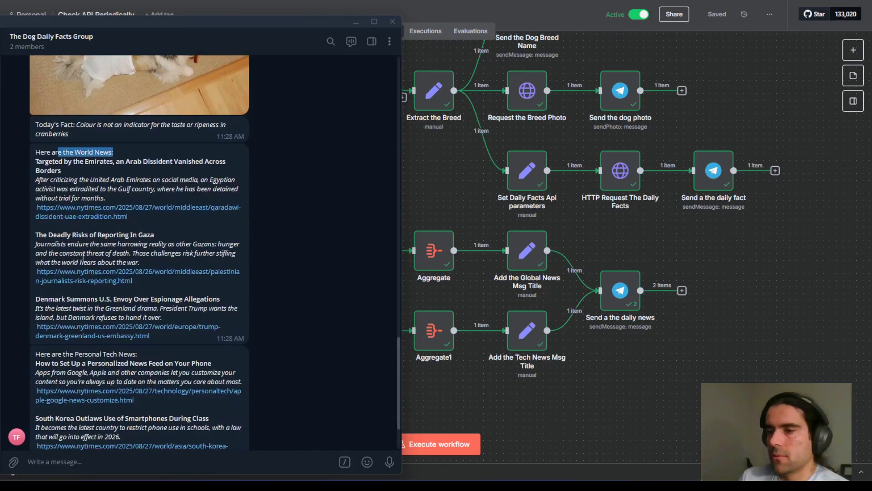
pyautogui.scroll(-2, 77, 268)
pyautogui.moveTo(63, 291); pyautogui.dragTo(114, 291)
pyautogui.scroll(-1, 93, 396)
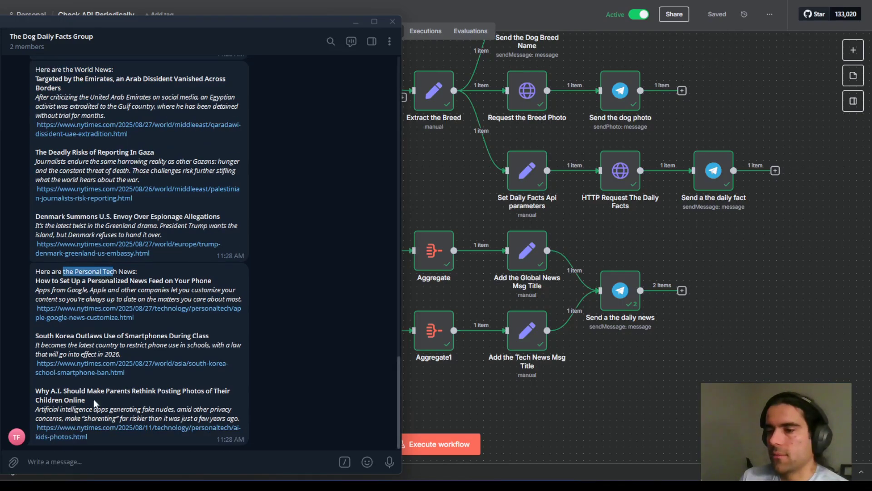
pyautogui.scroll(12, 296, 274)
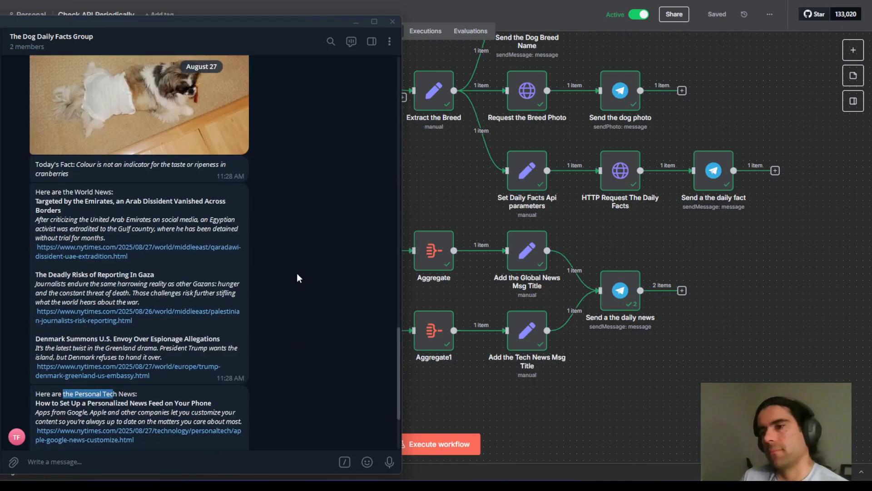
# Review the World News and Personal Tech News messages in the Telegram group, and return to the n8n workflow canvas.
pyautogui.scroll(-12, 298, 274)
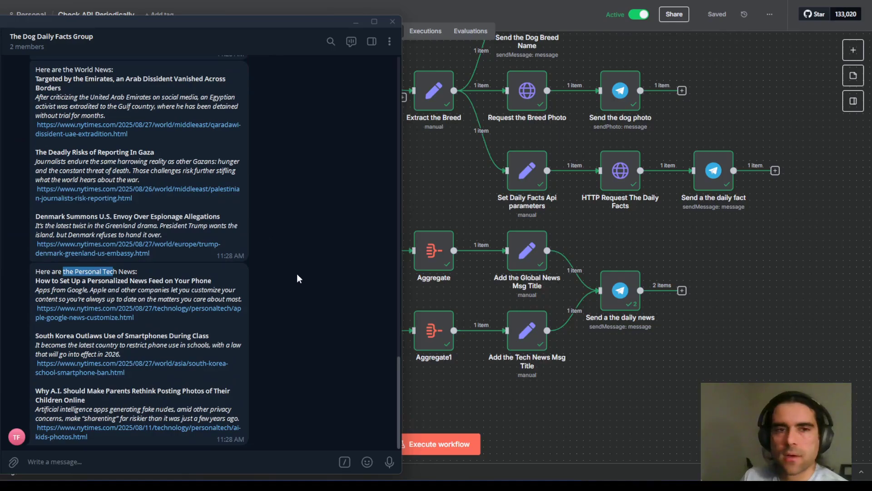
pyautogui.scroll(2, 328, 153)
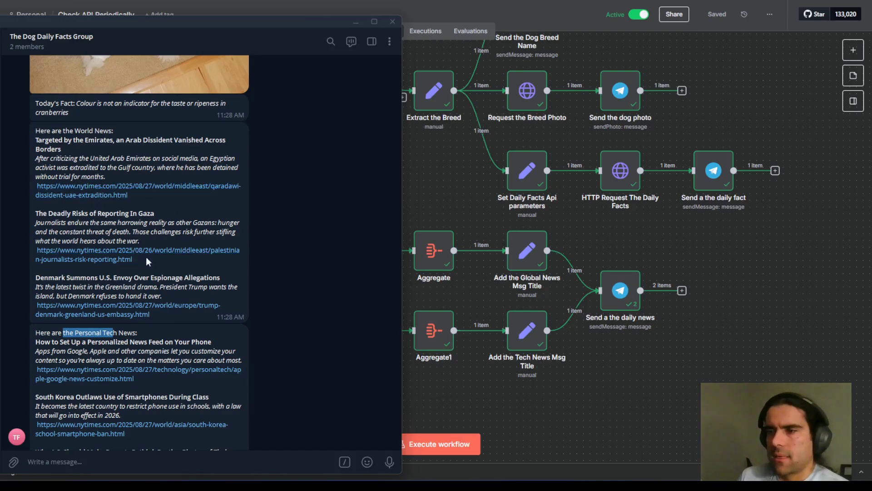
pyautogui.scroll(-2, 199, 294)
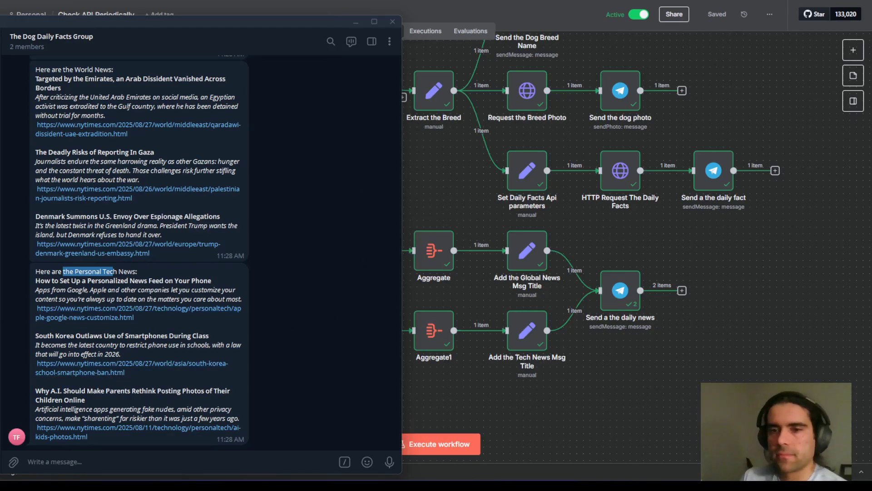
pyautogui.moveTo(117, 272); pyautogui.dragTo(75, 272)
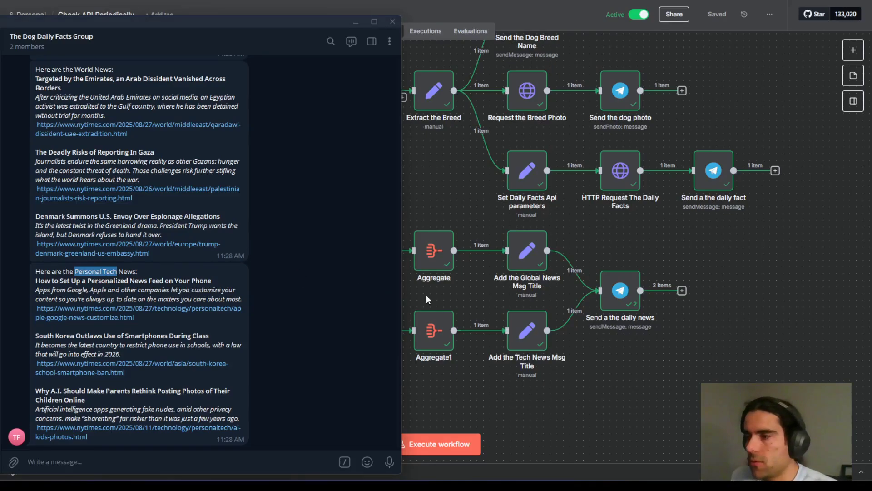
pyautogui.click(439, 297)
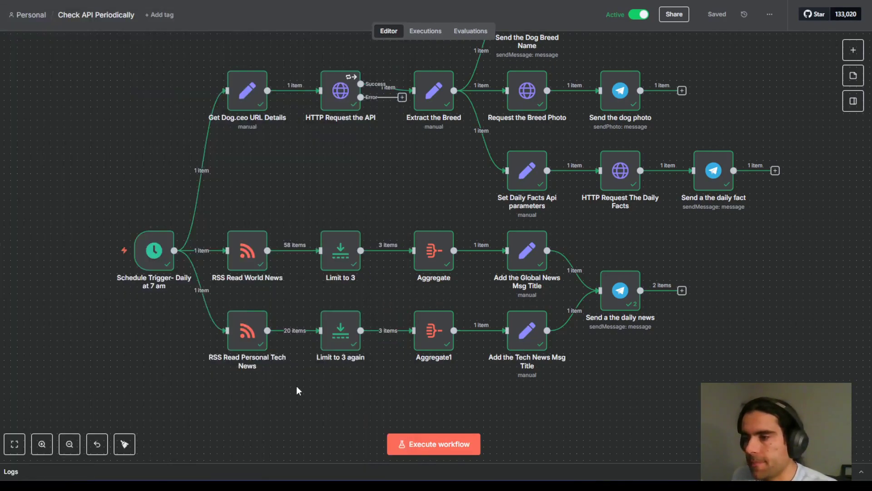
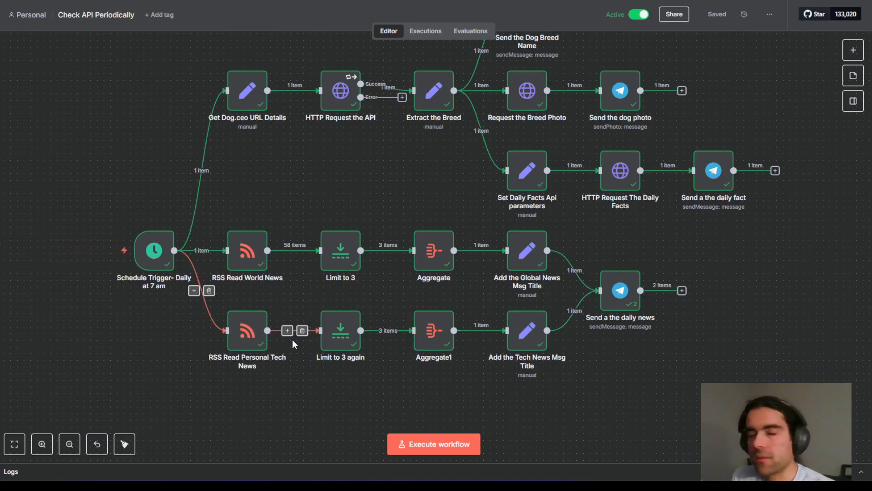
# Insert a Sort node between RSS Read World News and Limit to 3.
pyautogui.moveTo(373, 486)
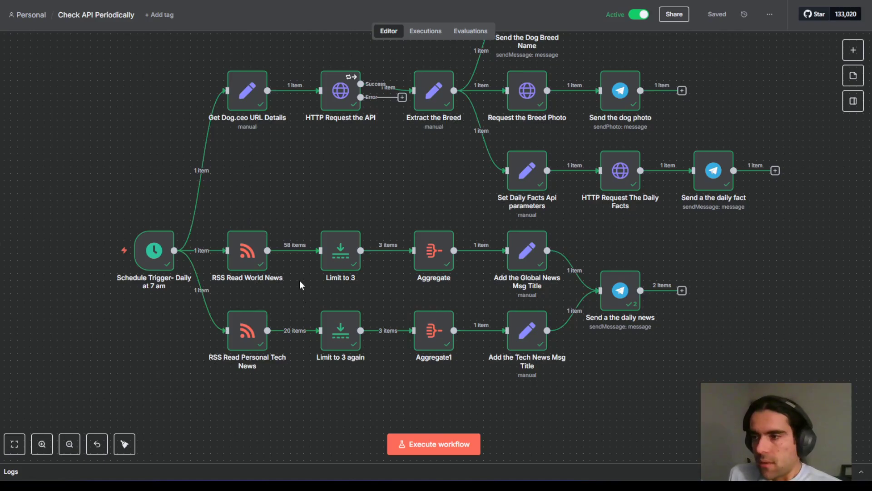
pyautogui.click(287, 251)
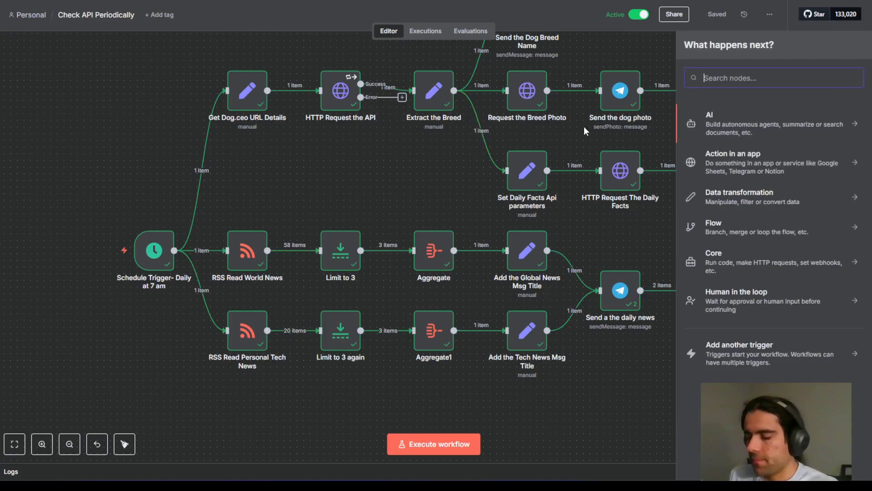
pyautogui.write('sor')
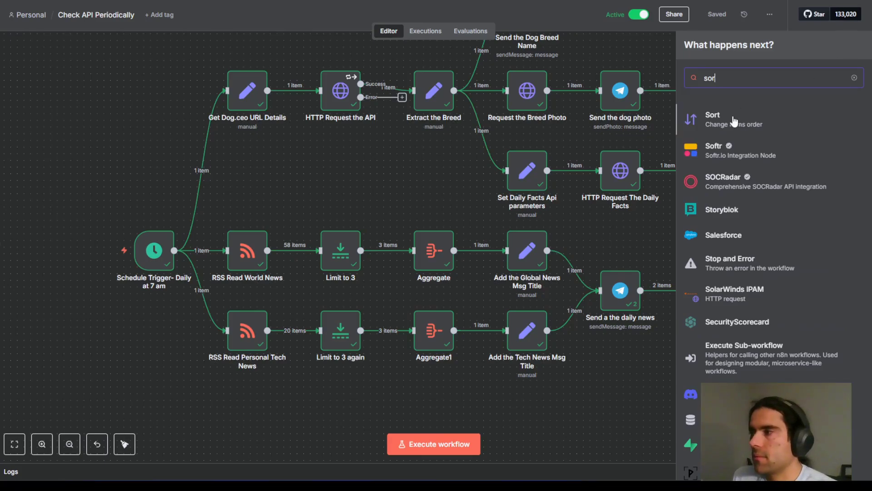
pyautogui.click(735, 121)
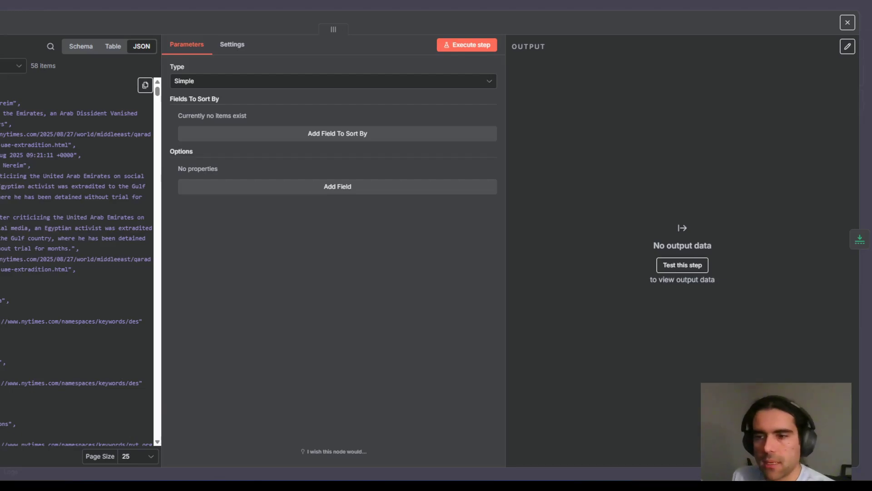
# Configure the Sort node to order items by the pubDate field in Descending order, and execute the step.
pyautogui.click(1, 280)
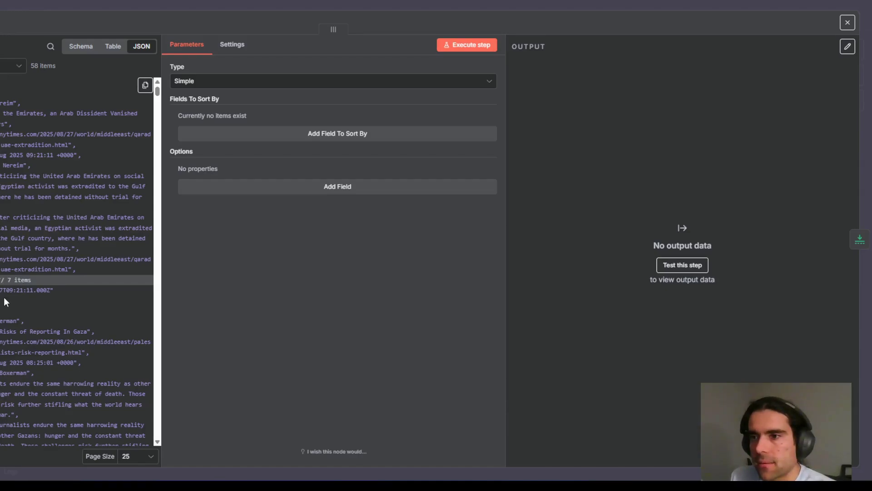
pyautogui.moveTo(50, 155); pyautogui.dragTo(193, 107)
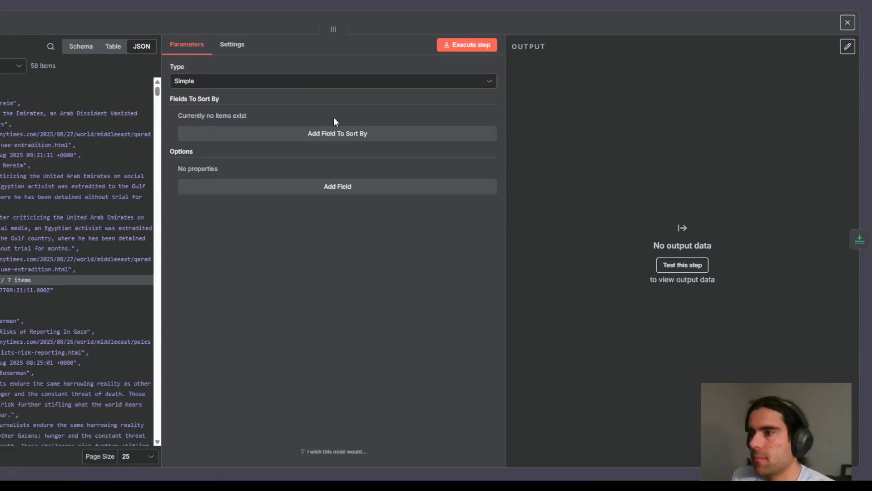
pyautogui.click(337, 133)
pyautogui.click(228, 134)
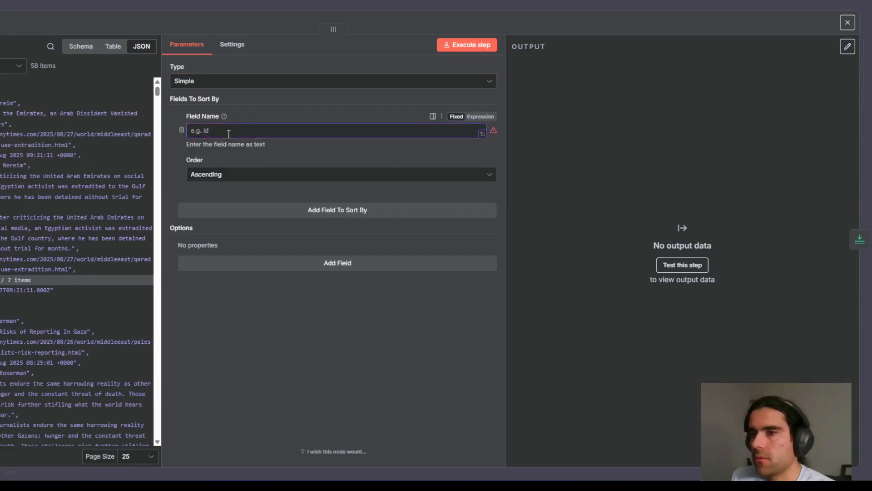
pyautogui.write('pub')
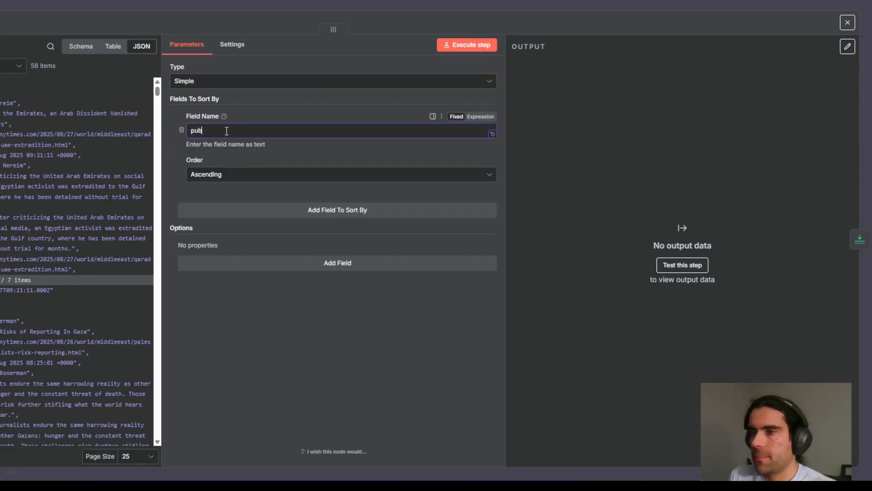
pyautogui.write('Date')
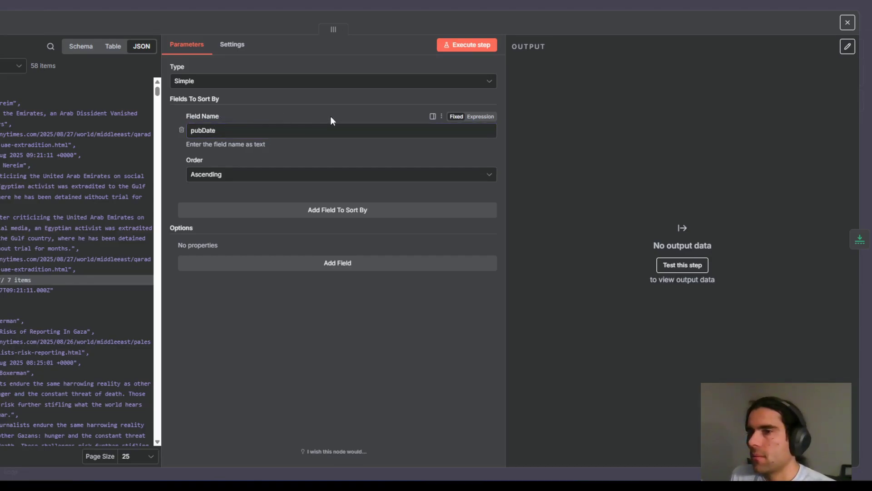
pyautogui.click(224, 177)
pyautogui.click(226, 217)
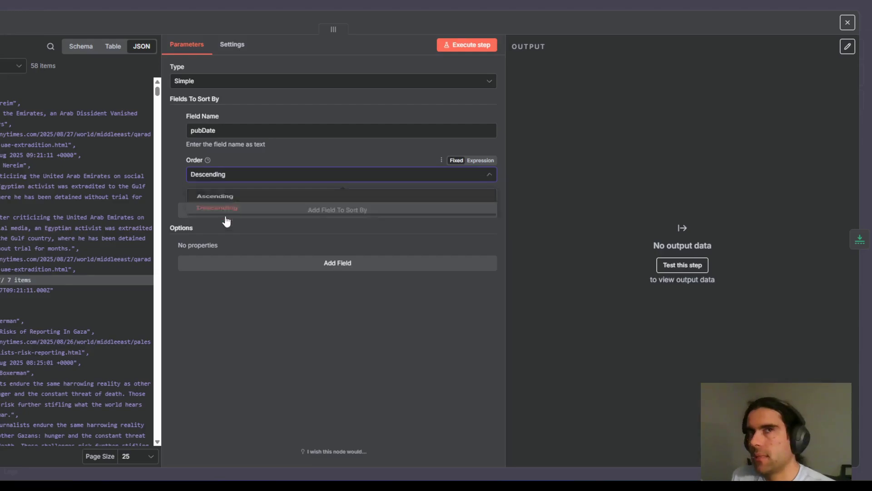
pyautogui.click(471, 44)
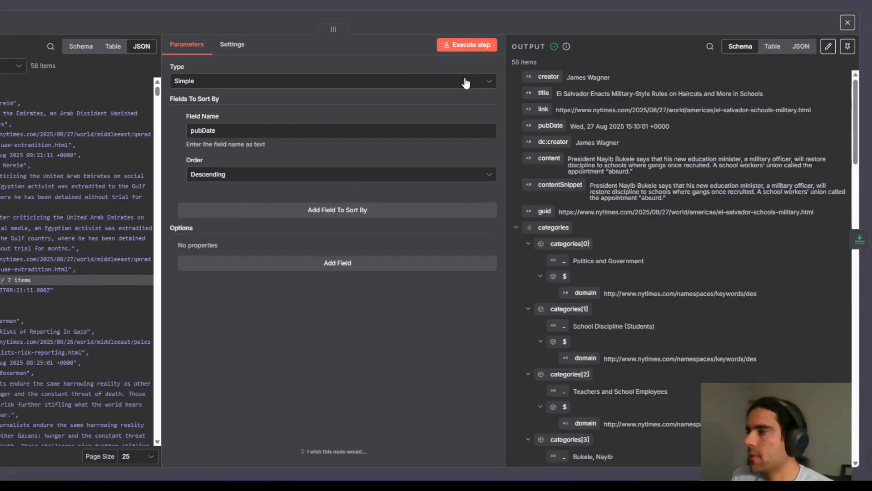
# Examine the pubDate order of the sorted items in the schema and table output, and return to the canvas.
pyautogui.moveTo(590, 127); pyautogui.dragTo(649, 126)
pyautogui.scroll(-1, 697, 158)
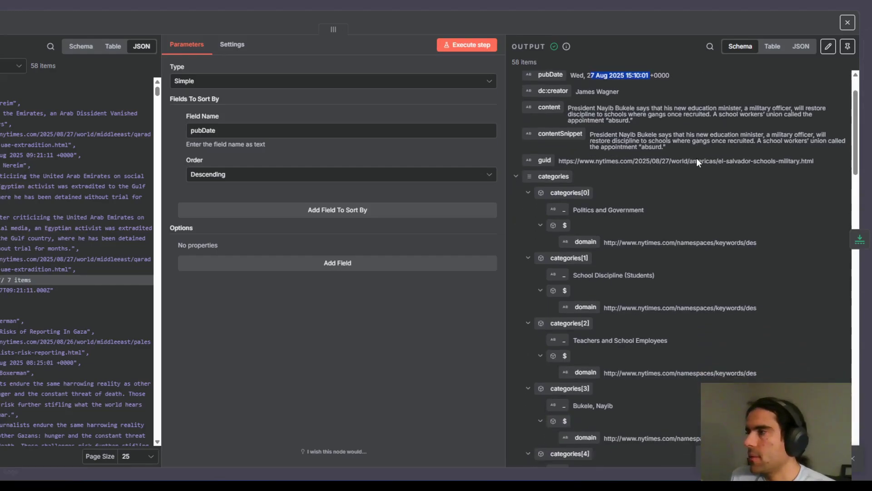
pyautogui.scroll(1, 696, 158)
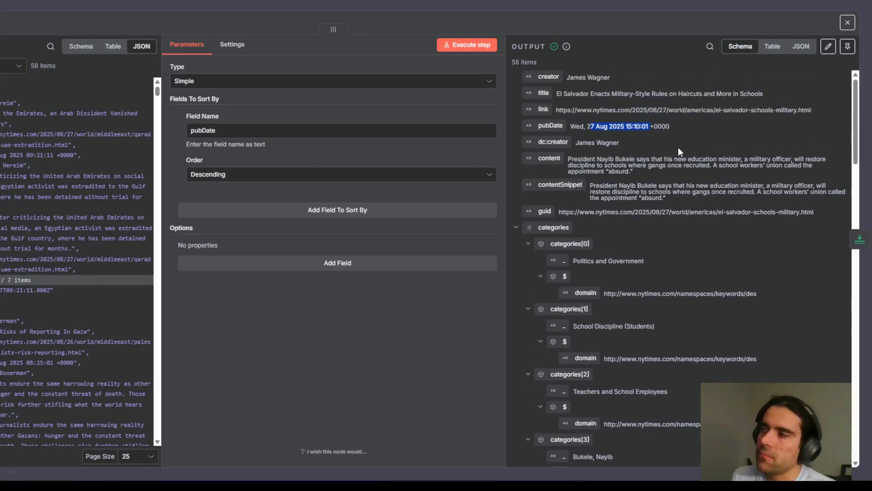
pyautogui.click(516, 227)
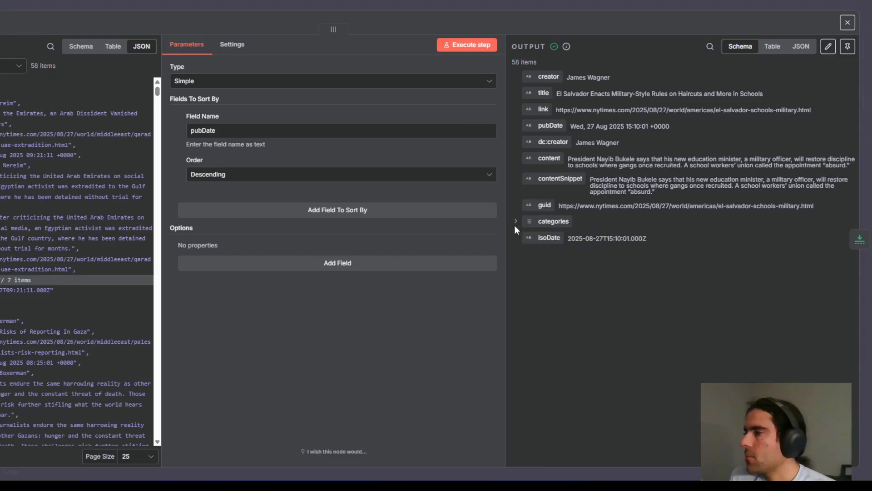
pyautogui.click(783, 49)
pyautogui.scroll(-5, 650, 350)
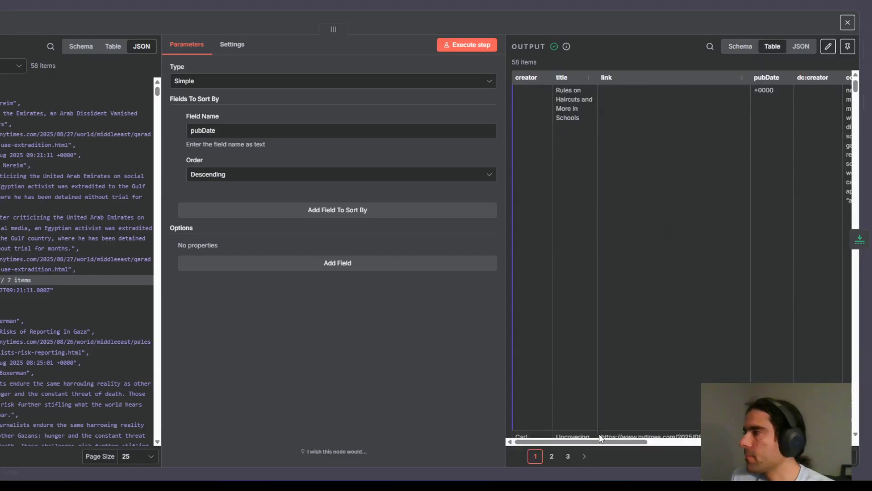
pyautogui.scroll(-10, 765, 246)
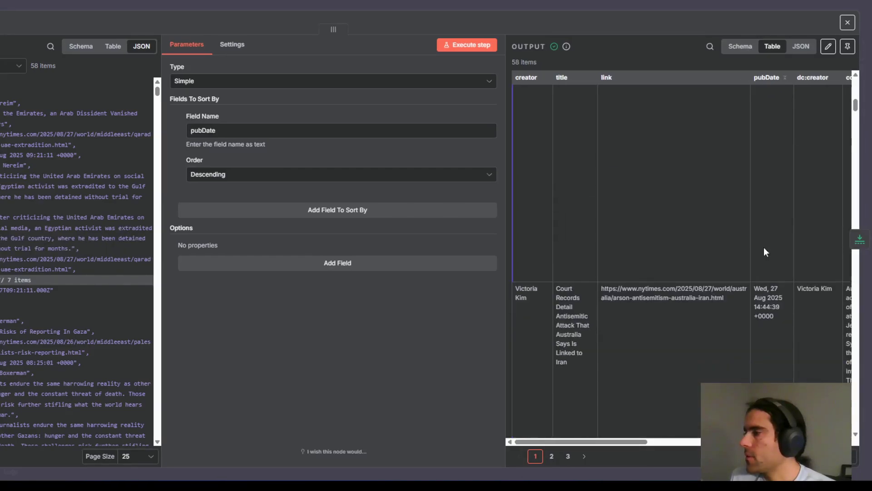
pyautogui.scroll(10, 792, 213)
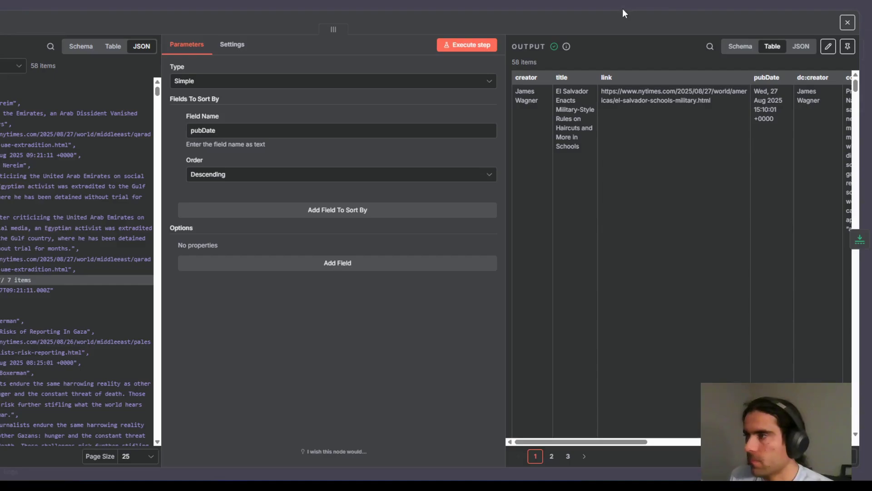
pyautogui.click(612, 2)
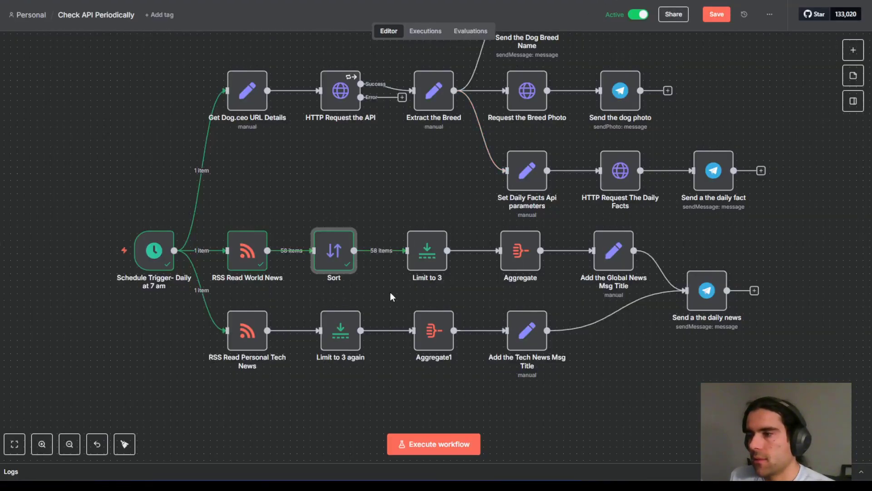
# Insert a Filter node between Sort and Limit to 3.
pyautogui.click(374, 251)
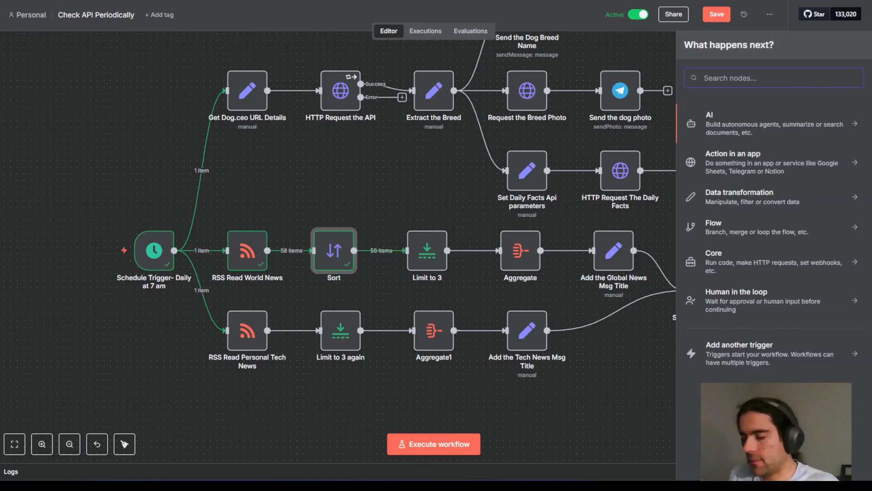
pyautogui.write('fil')
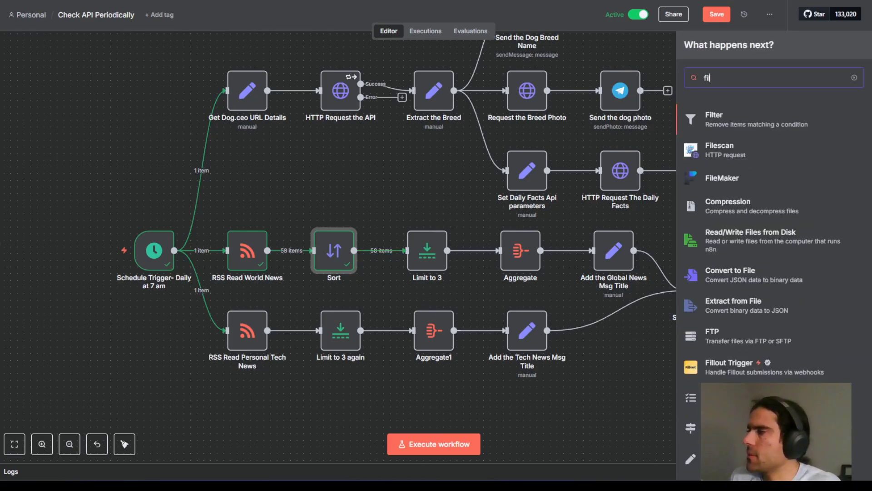
pyautogui.click(722, 121)
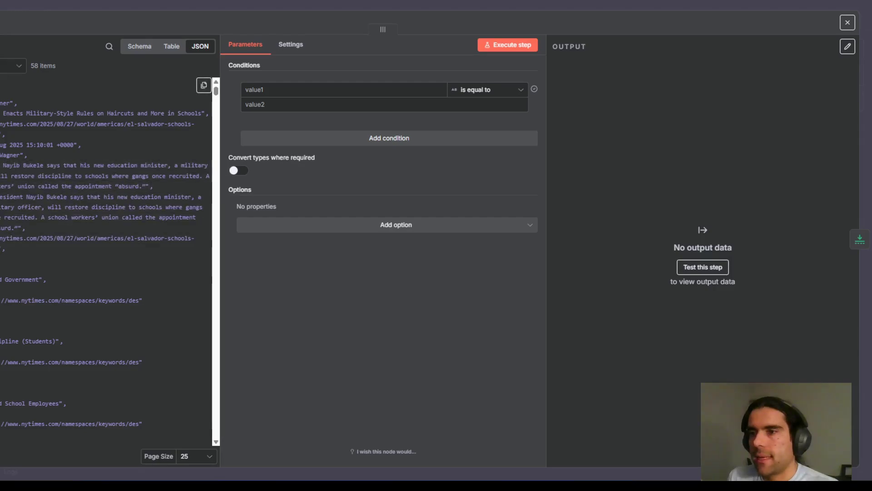
# Set the filter condition to compare {{ $json.pubDate }} using the Date & Time operator "is after".
pyautogui.moveTo(41, 145); pyautogui.dragTo(301, 88)
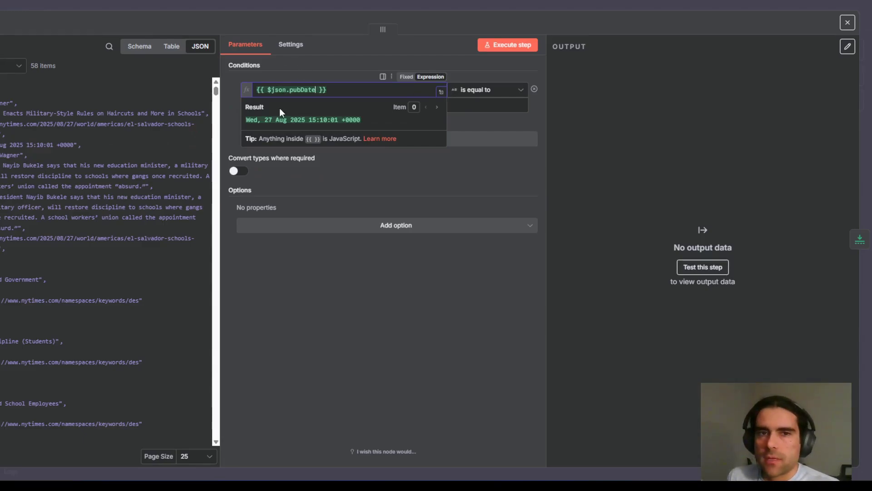
pyautogui.click(487, 90)
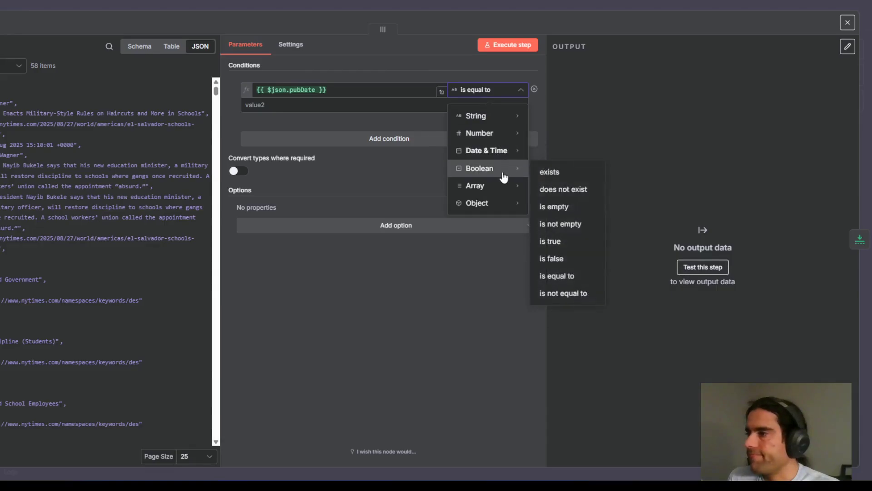
pyautogui.moveTo(504, 210)
pyautogui.moveTo(497, 154)
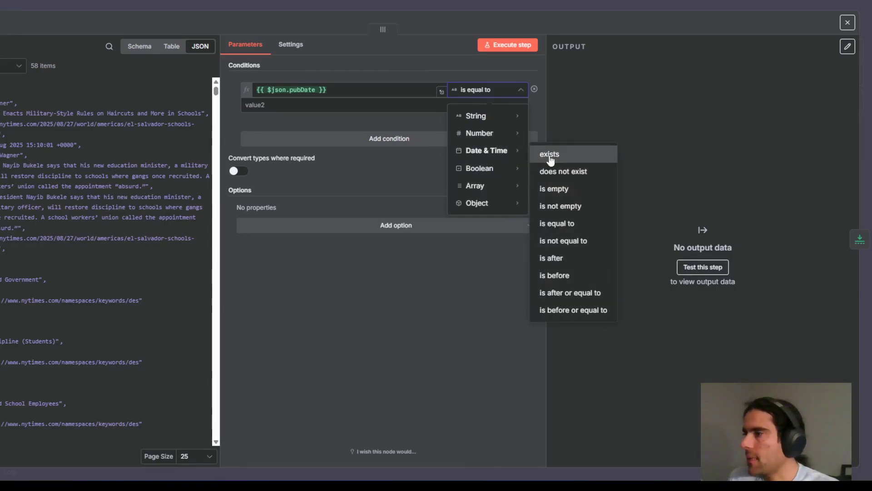
pyautogui.click(586, 259)
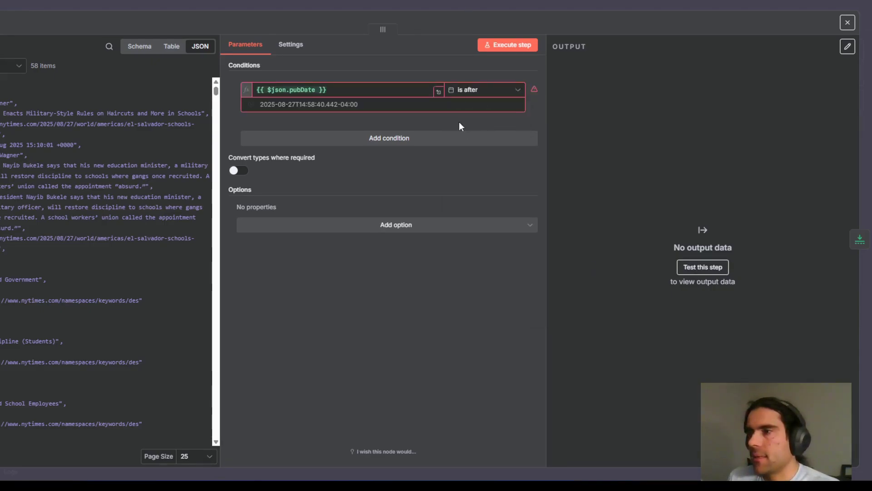
# Set the filter's comparison date to the expression {{ new Date(new Date().setDate(-1)) }}.
pyautogui.click(301, 107)
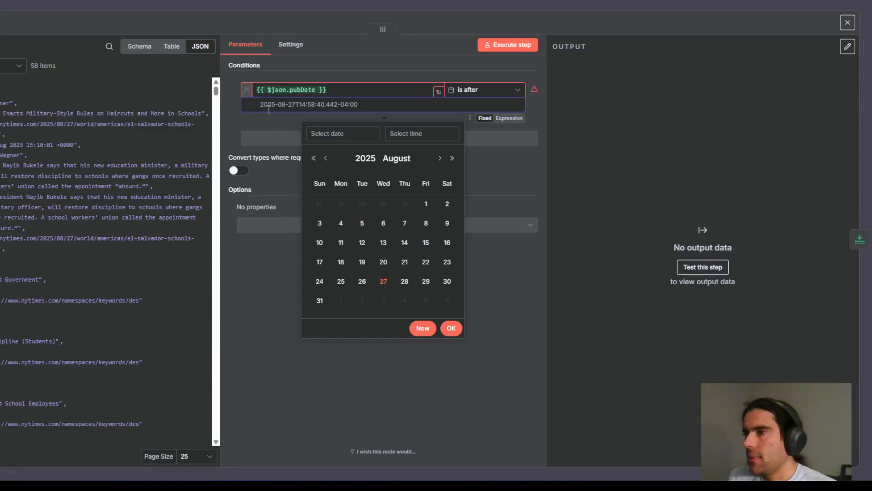
pyautogui.hotkey('ctrl', 'a')
pyautogui.write('{{')
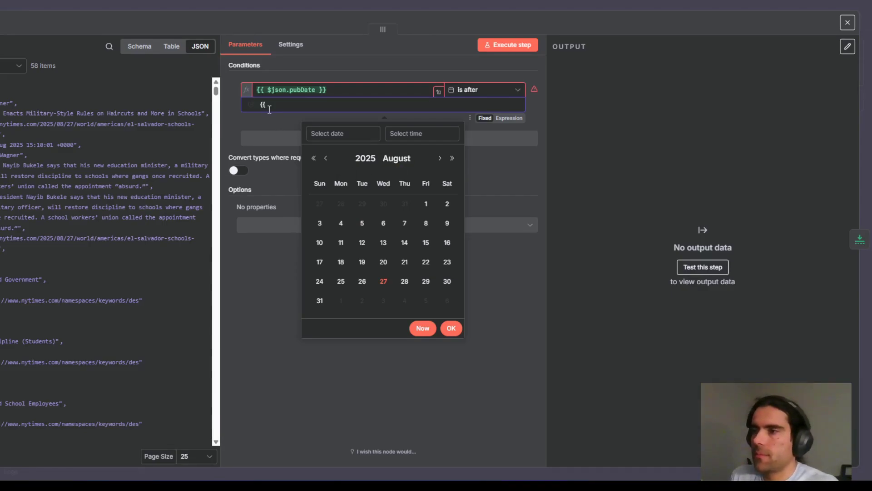
pyautogui.click(510, 118)
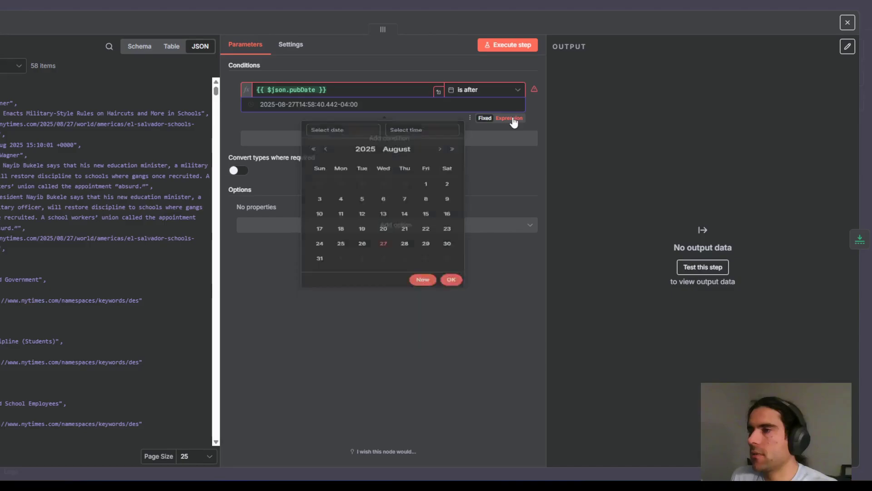
pyautogui.write('{{')
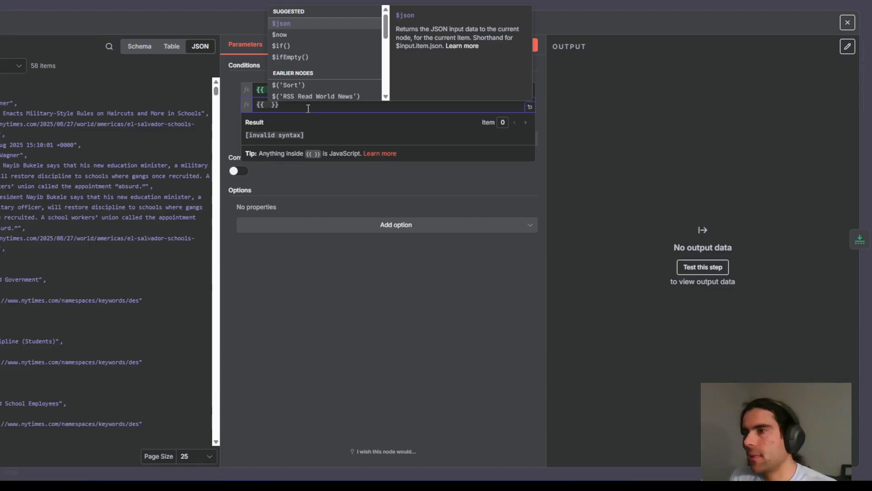
pyautogui.write('new Date()')
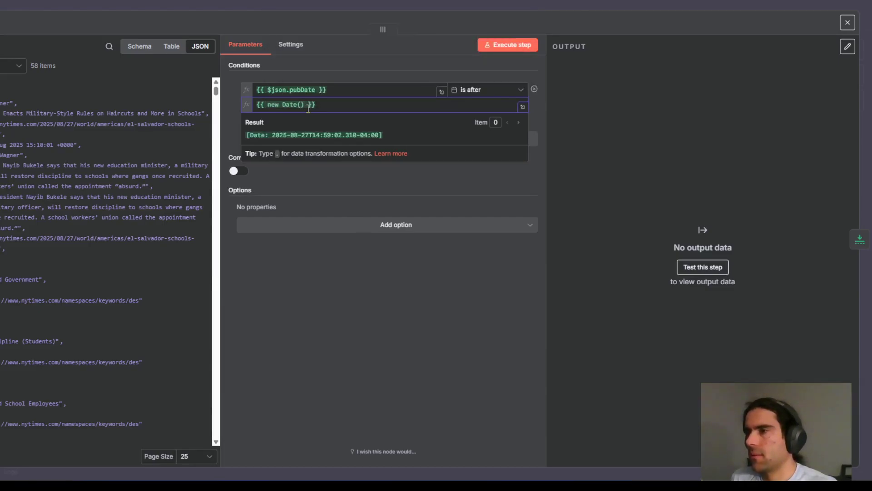
pyautogui.press('Left')
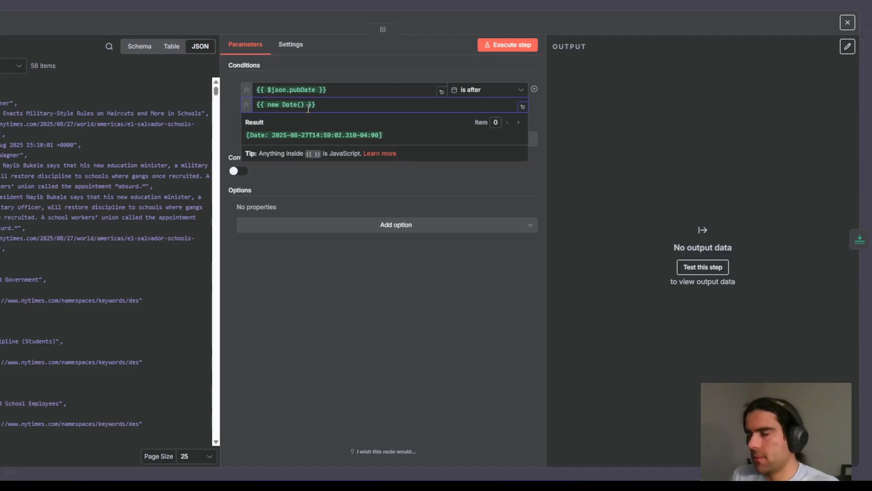
pyautogui.write('new Date')
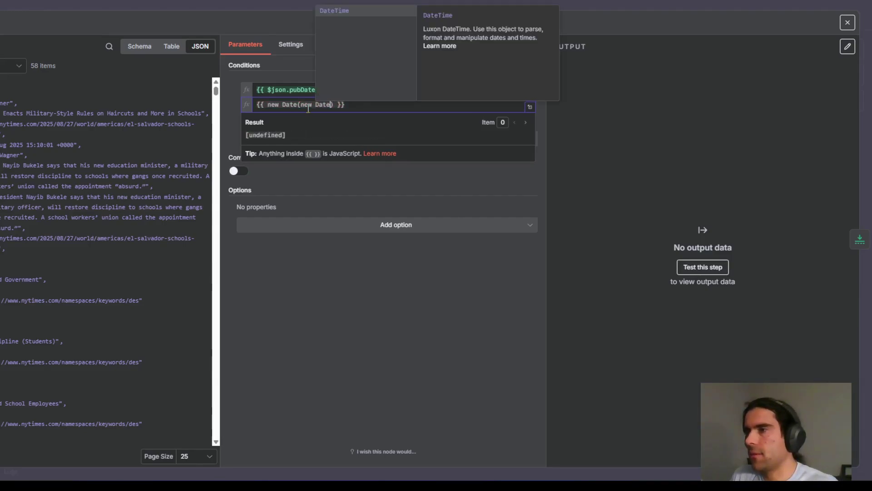
pyautogui.write('().set')
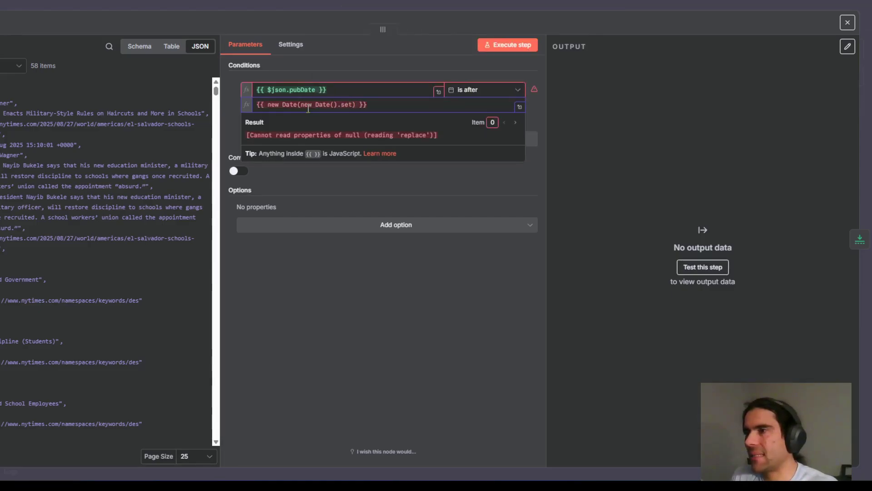
pyautogui.write('Date(')
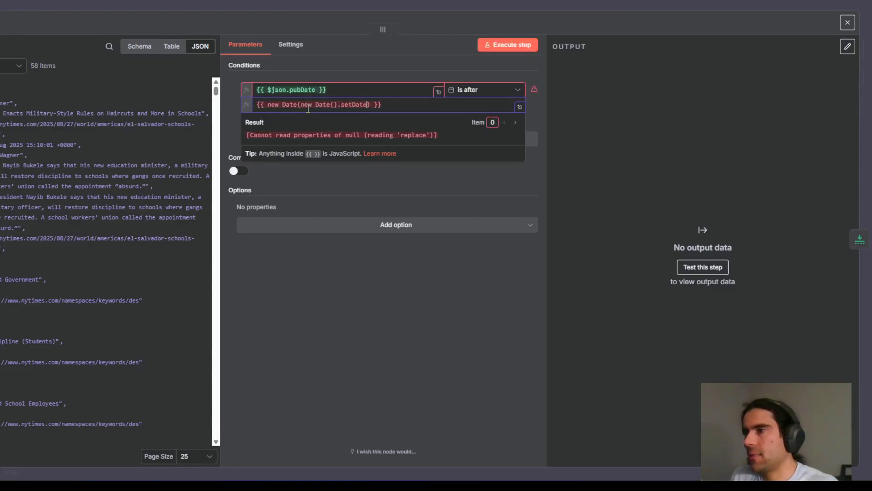
pyautogui.write('-1')
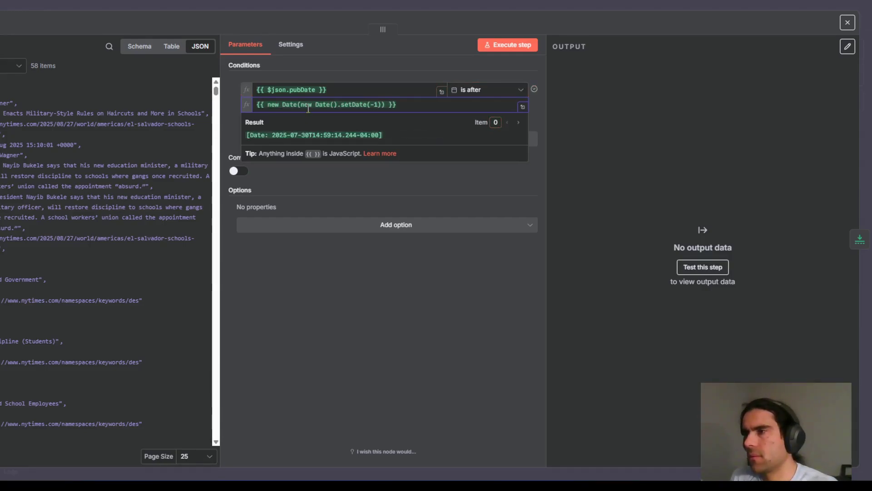
# Replace the -1 inside setDate with new Date().getDate()-1, so the comparison reads {{ new Date(new Date().setDate(new Date().getDate()-1)) }}.
pyautogui.press('Left')
pyautogui.press('Left')
pyautogui.press('Left')
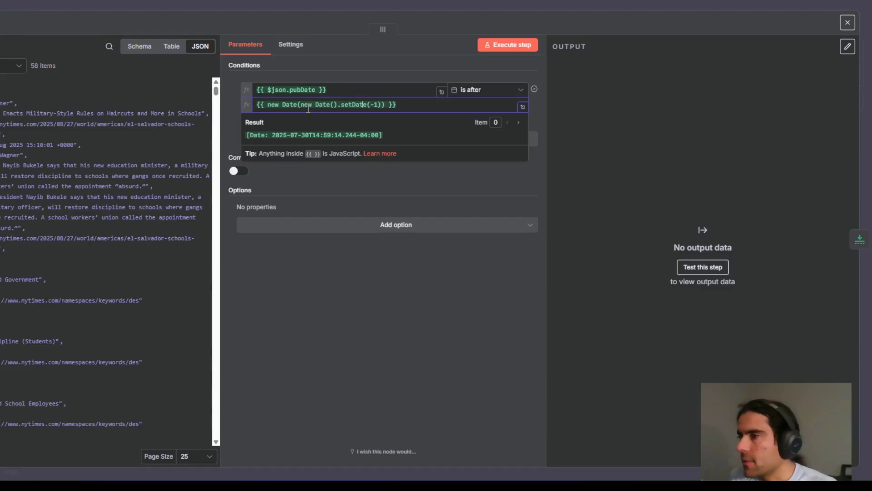
pyautogui.press('Left')
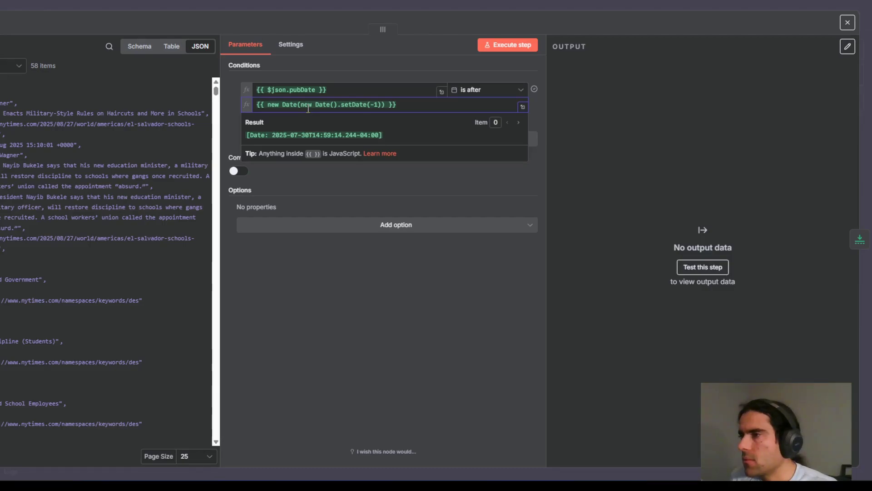
pyautogui.press('BackSpace')
pyautogui.press('BackSpace')
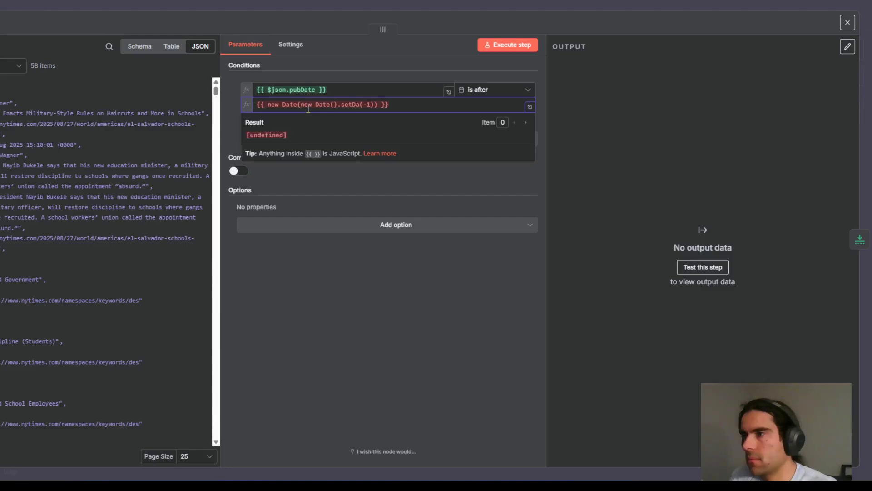
pyautogui.write('at')
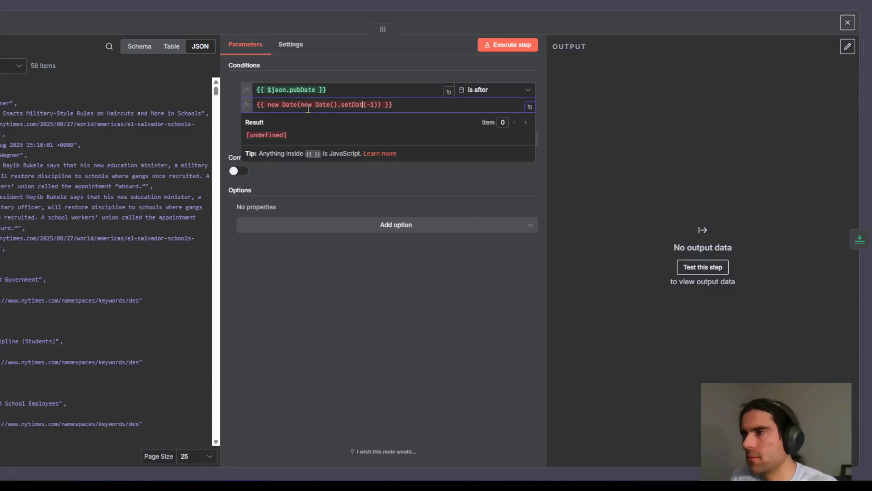
pyautogui.write('e(')
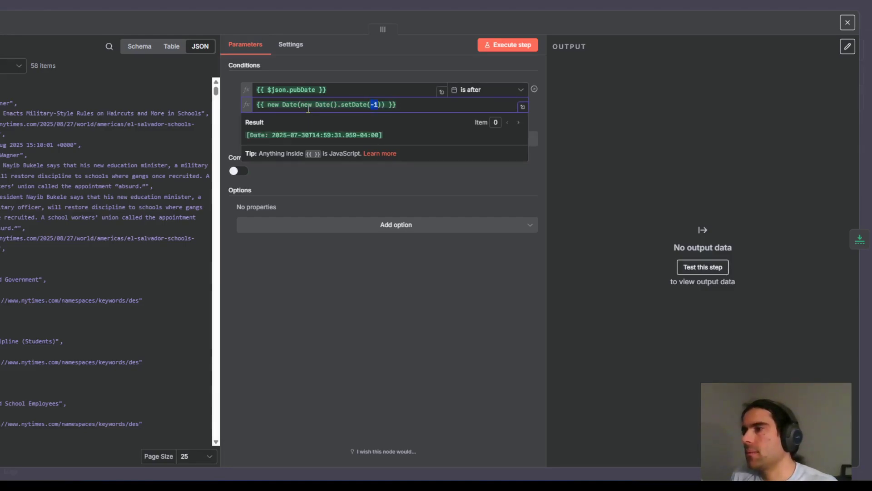
pyautogui.write('new Date')
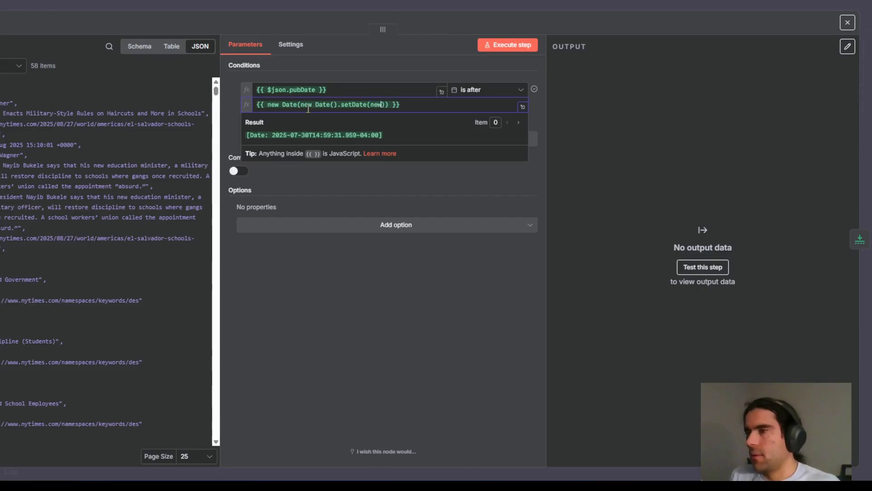
pyautogui.write('().get')
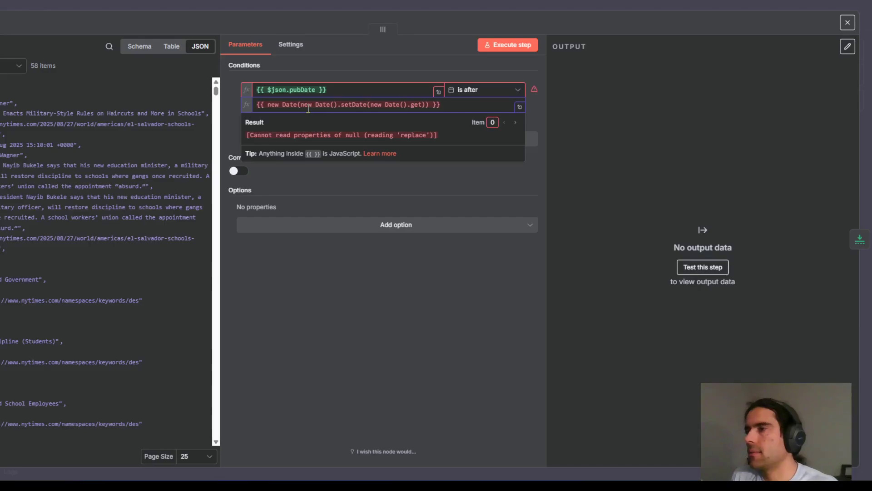
pyautogui.write('Date()-1')
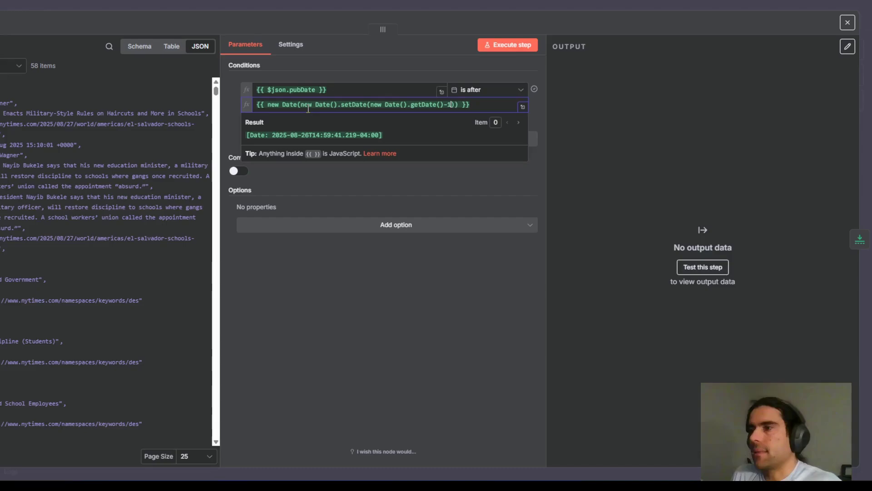
pyautogui.click(385, 182)
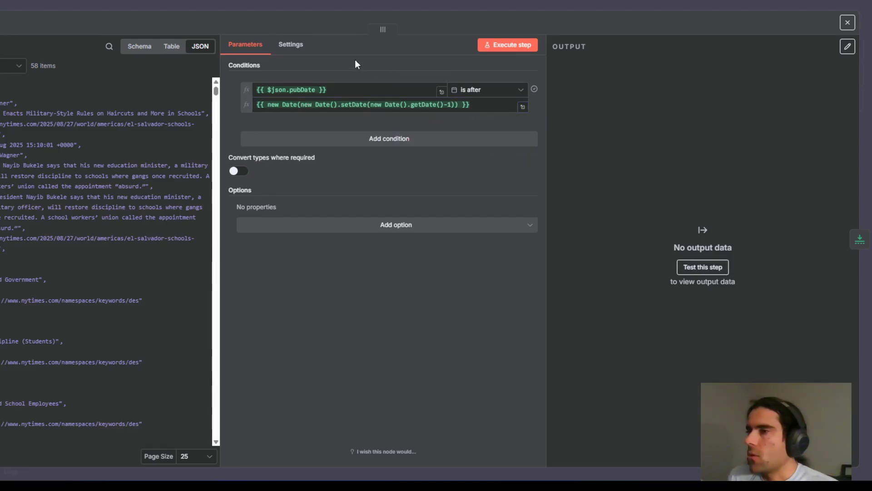
# Execute the Filter step, look at the Limit to 3 settings, and return to the canvas.
pyautogui.click(521, 45)
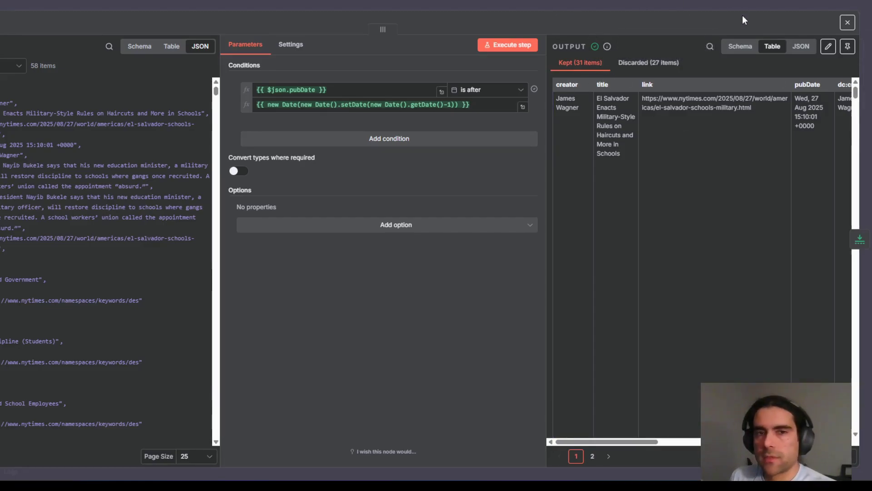
pyautogui.click(860, 239)
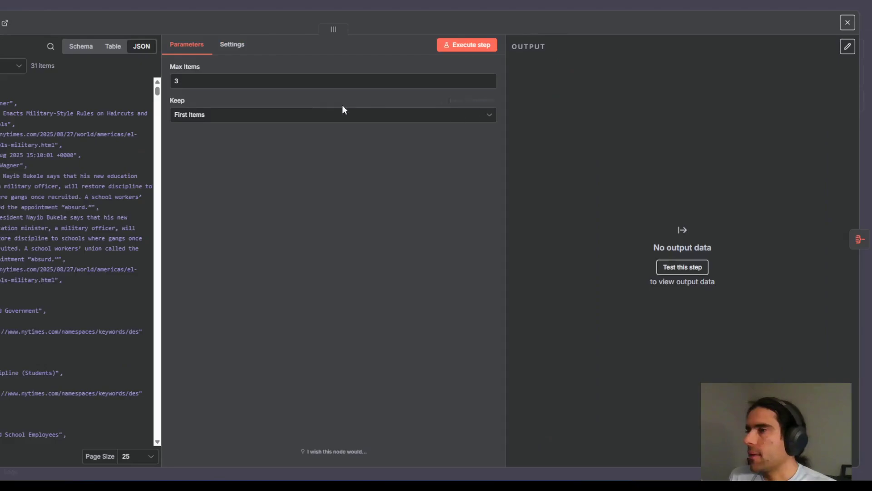
pyautogui.click(316, 1)
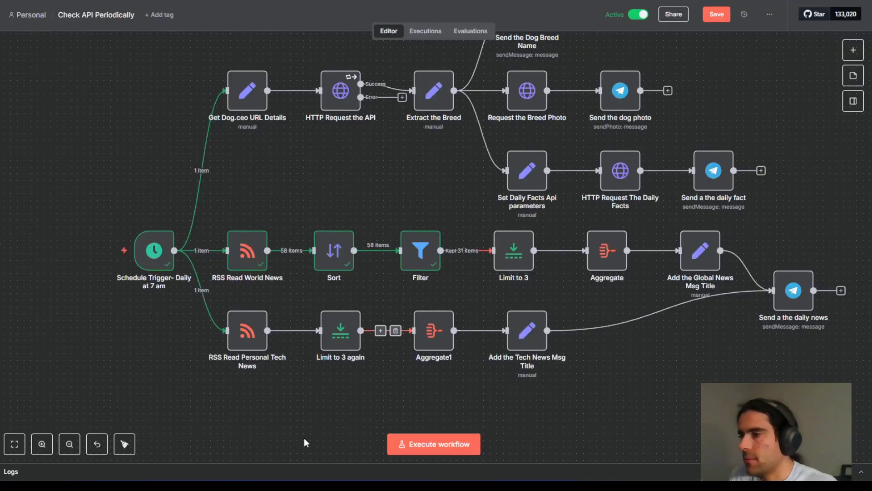
# Duplicate the Sort and Filter nodes together and place the copies below the Personal Tech News branch.
pyautogui.moveTo(311, 339)
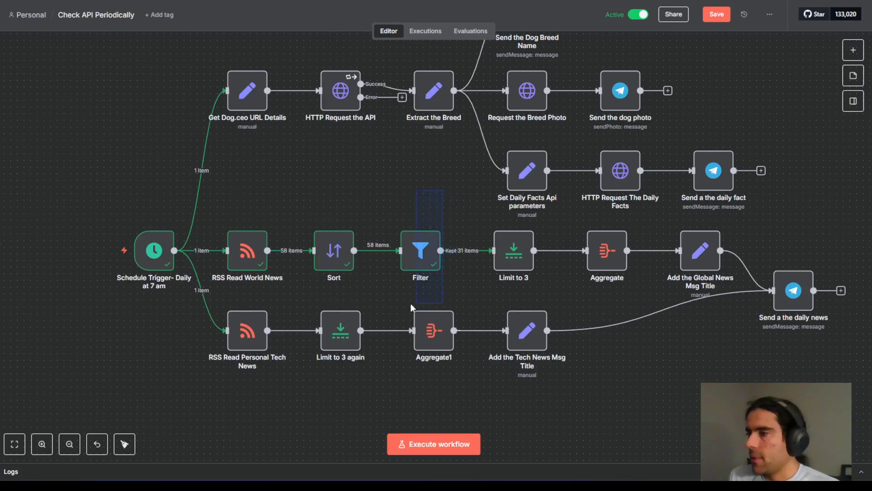
pyautogui.moveTo(411, 304); pyautogui.dragTo(312, 293)
pyautogui.hotkey('ctrl', 'c')
pyautogui.hotkey('ctrl', 'v')
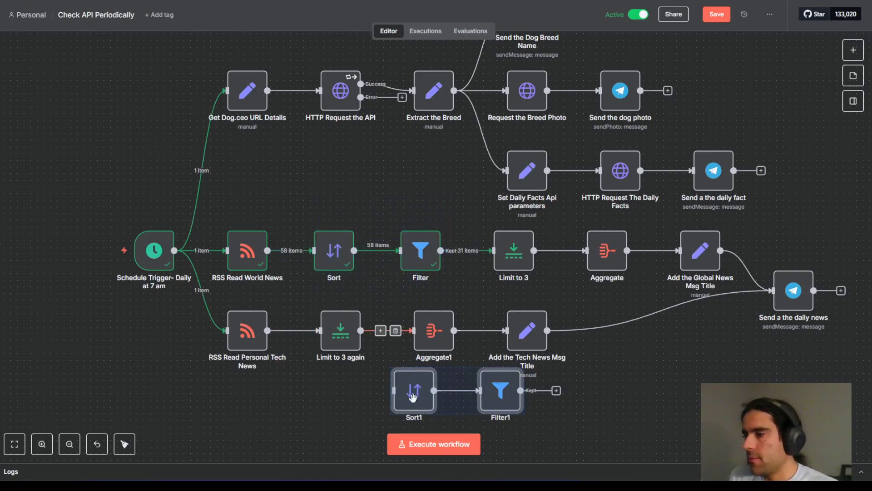
pyautogui.moveTo(414, 398); pyautogui.dragTo(290, 401)
# Reroute RSS Read Personal Tech News through Sort1 and Filter1 into Limit to 3 again, removing its direct connection.
pyautogui.click(302, 331)
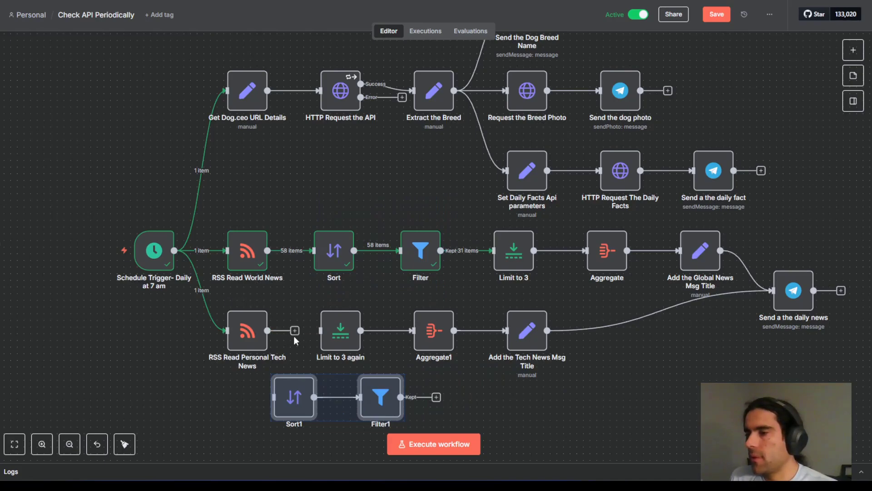
pyautogui.moveTo(295, 331); pyautogui.dragTo(275, 397)
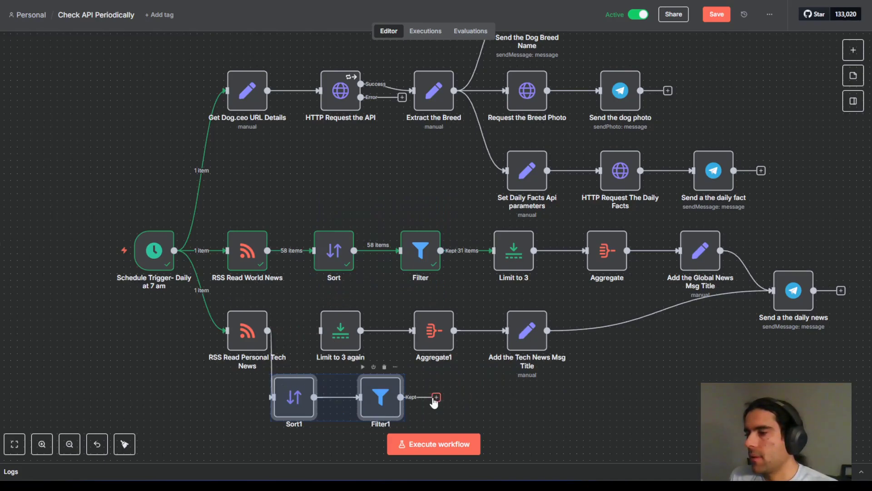
pyautogui.moveTo(436, 397); pyautogui.dragTo(320, 330)
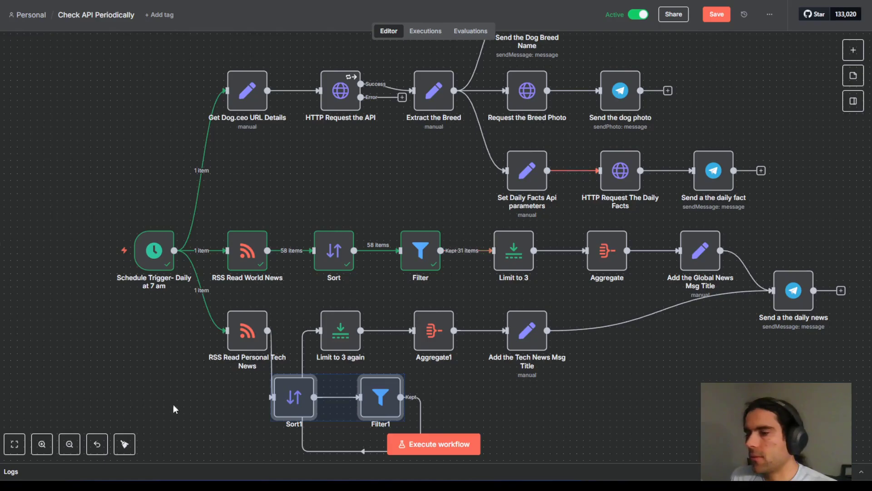
# Tidy up the workflow layout and save the workflow.
pyautogui.click(149, 426)
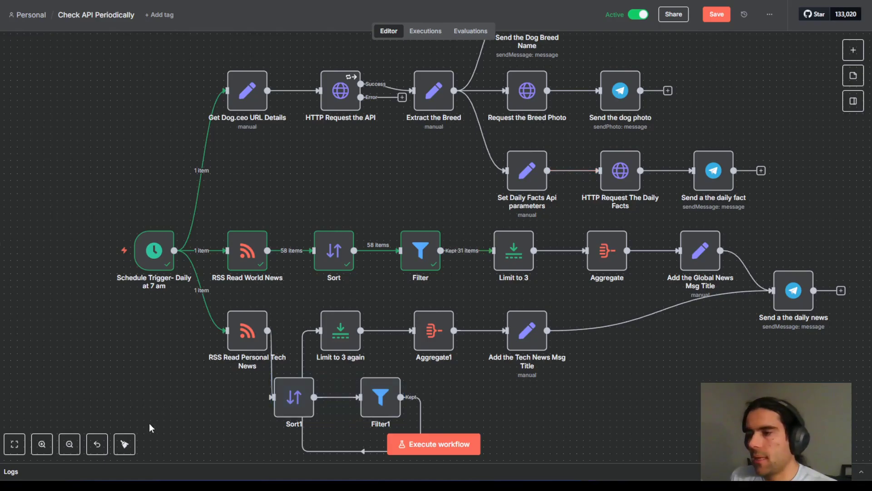
pyautogui.click(124, 444)
pyautogui.click(716, 14)
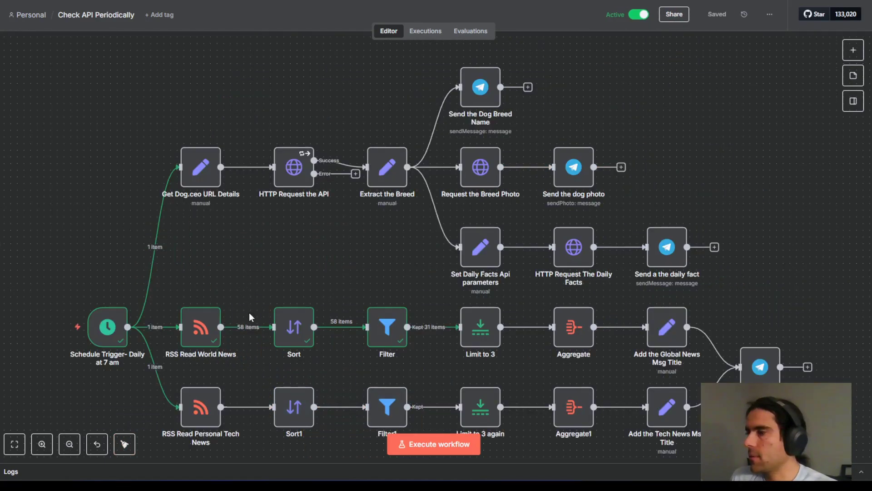
# Execute the RSS Read Personal Tech News node and examine the pubDate values in its table output.
pyautogui.scroll(-3, 249, 317)
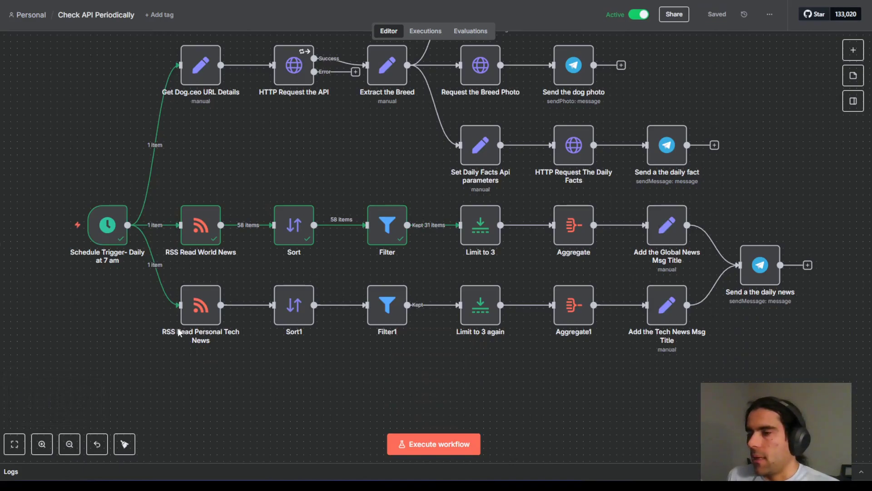
pyautogui.doubleClick(208, 303)
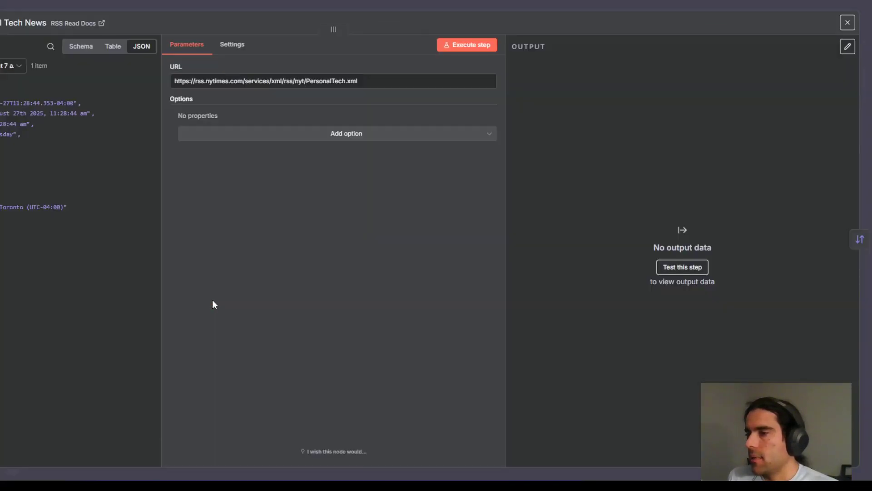
pyautogui.click(464, 44)
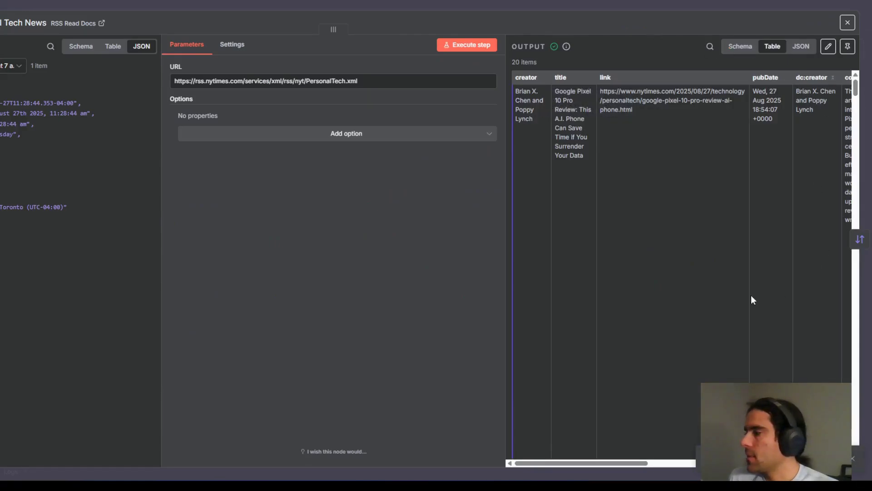
pyautogui.moveTo(573, 462); pyautogui.dragTo(591, 462)
pyautogui.scroll(-12, 725, 156)
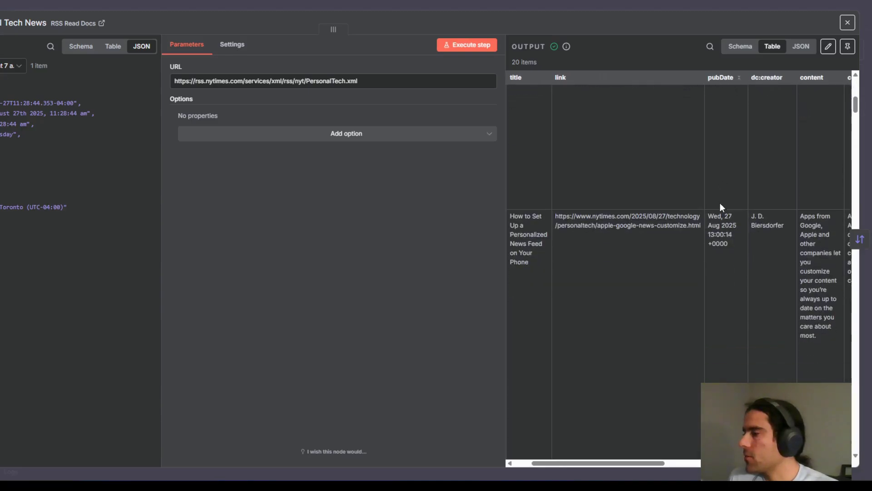
pyautogui.scroll(-3, 732, 260)
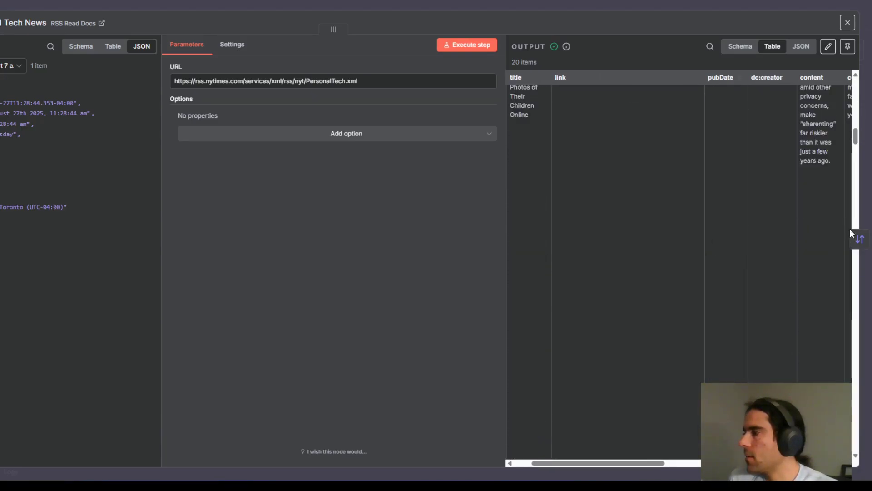
# Execute the Sort1 node and examine whether its table output runs in descending pubDate order.
pyautogui.click(859, 239)
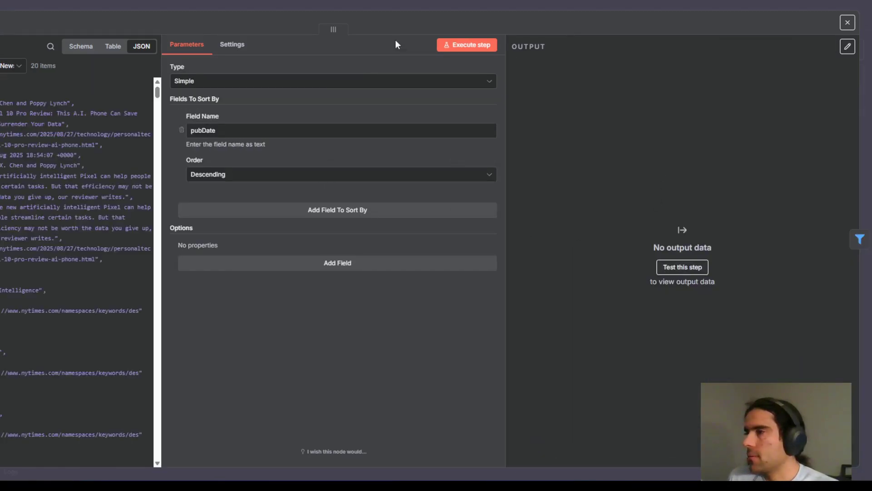
pyautogui.click(486, 46)
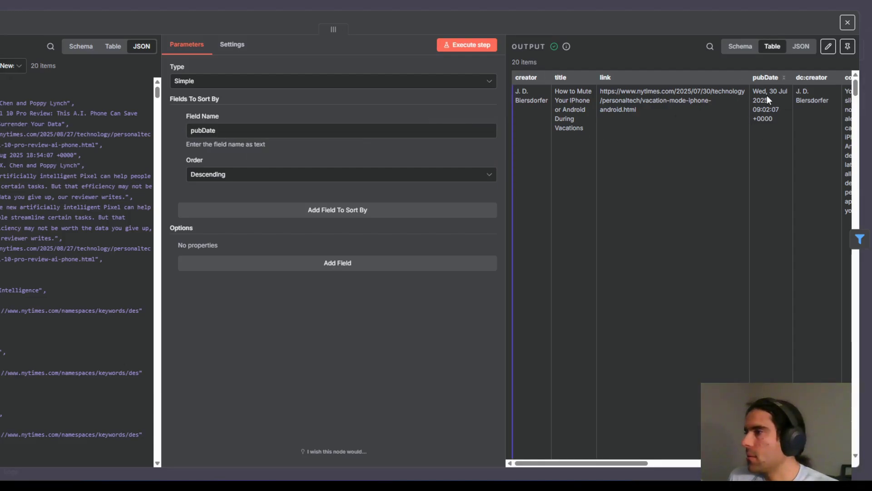
pyautogui.moveTo(754, 93); pyautogui.dragTo(787, 135)
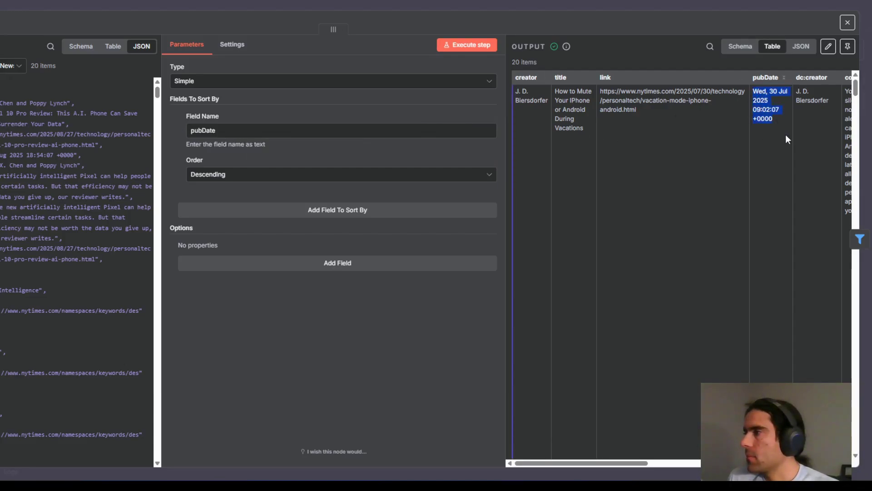
pyautogui.scroll(-3, 735, 320)
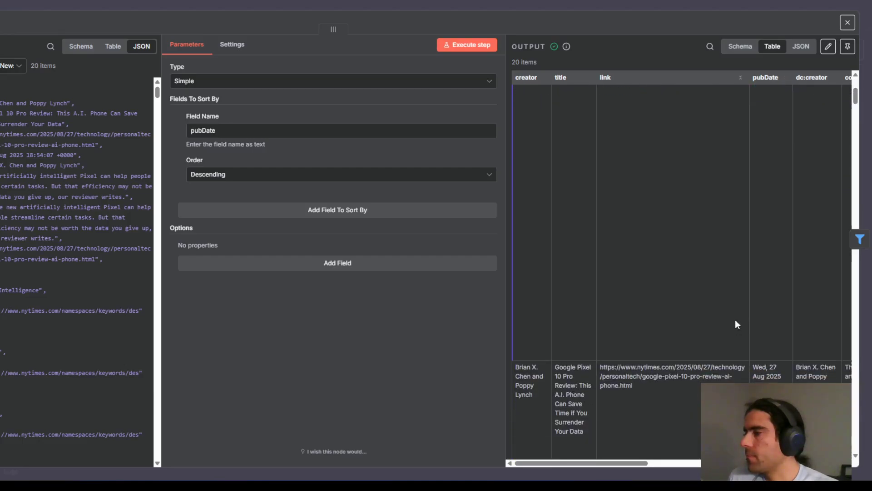
pyautogui.scroll(3, 768, 346)
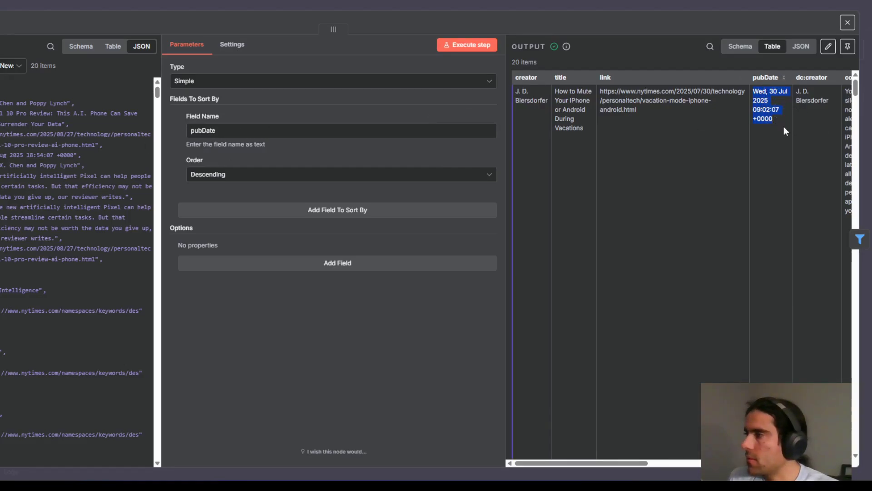
pyautogui.click(772, 138)
pyautogui.scroll(-4, 786, 207)
pyautogui.scroll(-3, 788, 210)
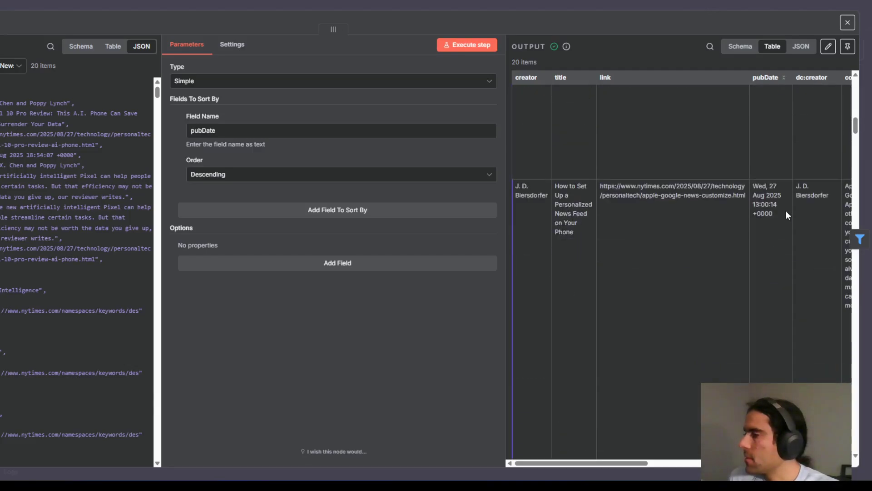
pyautogui.scroll(-5, 788, 218)
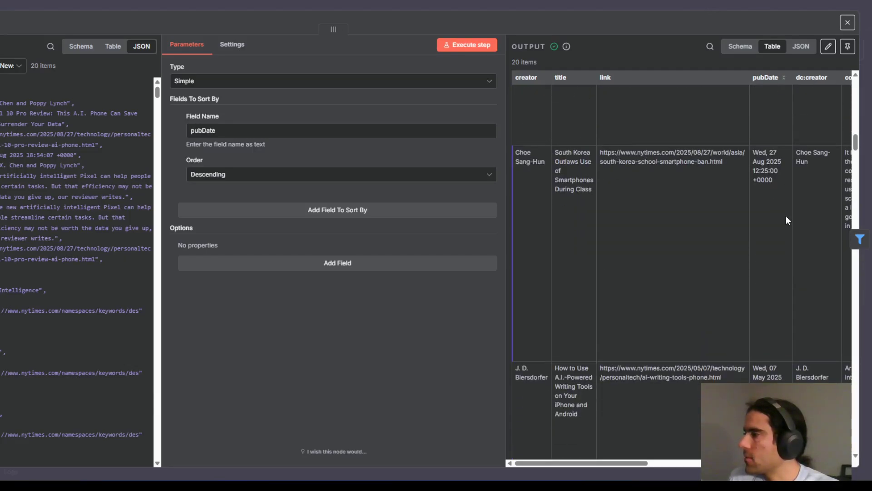
pyautogui.scroll(-5, 786, 221)
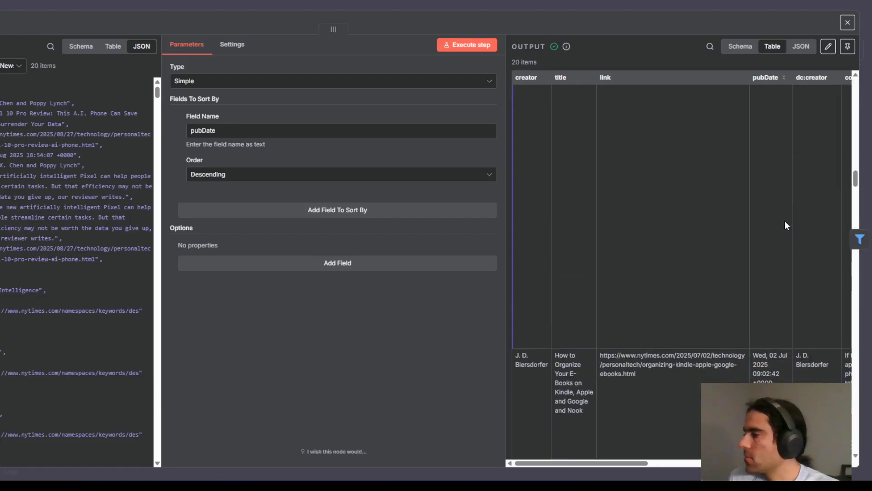
pyautogui.scroll(5, 786, 223)
pyautogui.scroll(5, 785, 216)
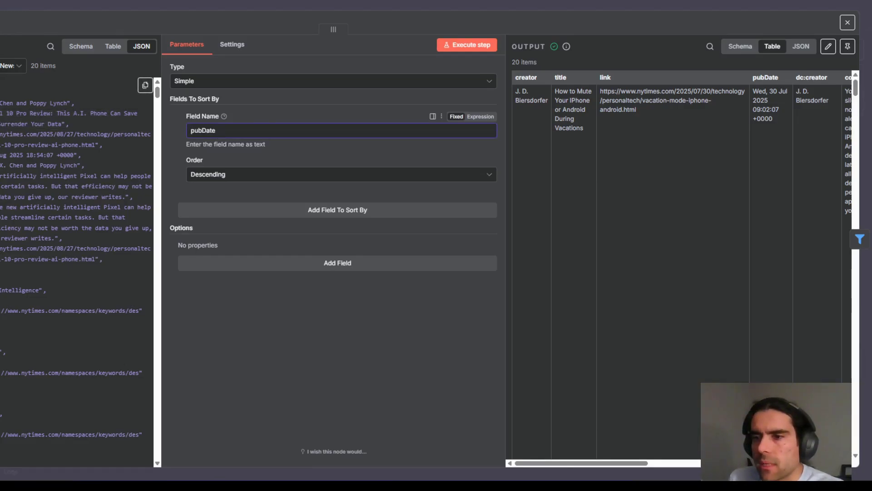
# Set Sort1's sort field name to isoDate, execute the node again and check the date order of its output.
pyautogui.click(1, 269)
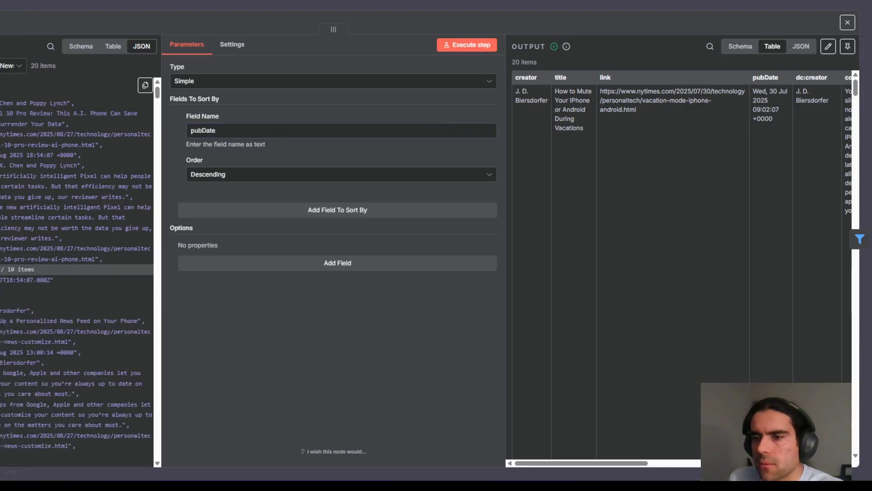
pyautogui.doubleClick(196, 130)
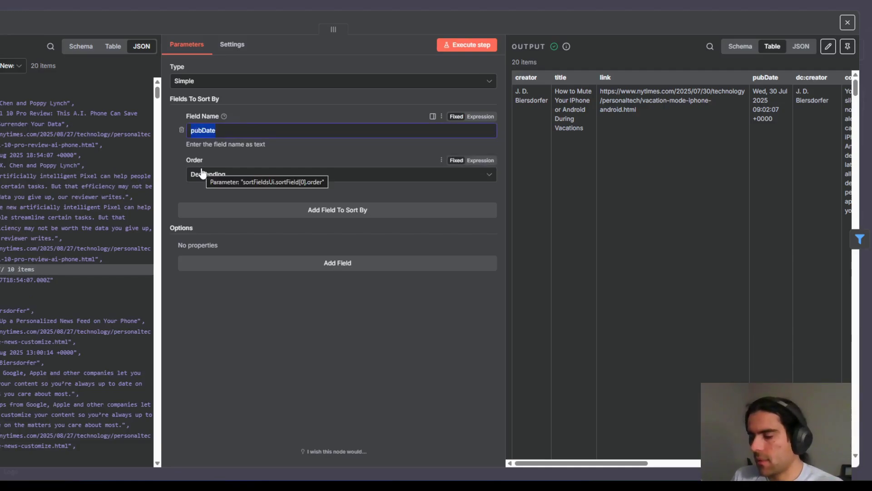
pyautogui.write('iso')
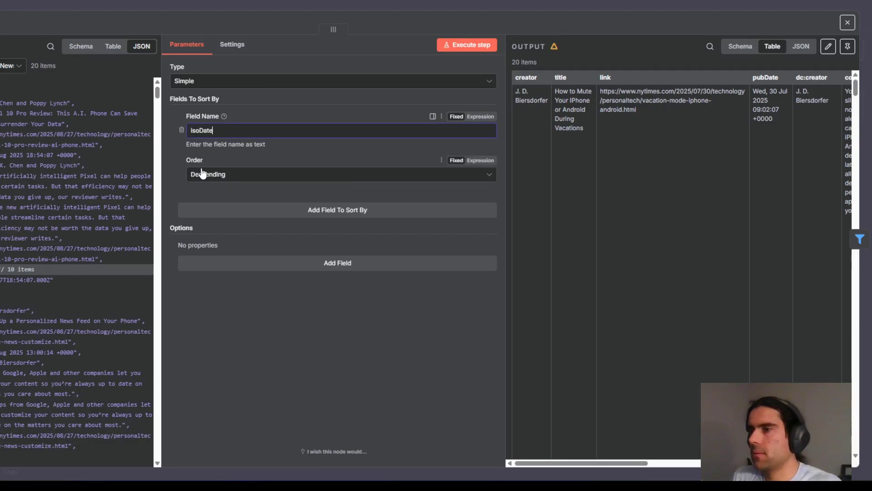
pyautogui.click(473, 44)
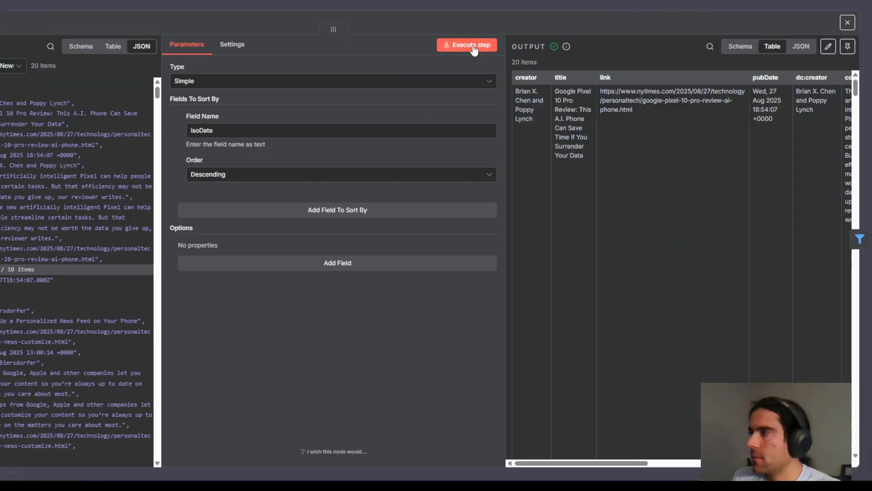
pyautogui.moveTo(769, 90); pyautogui.dragTo(774, 117)
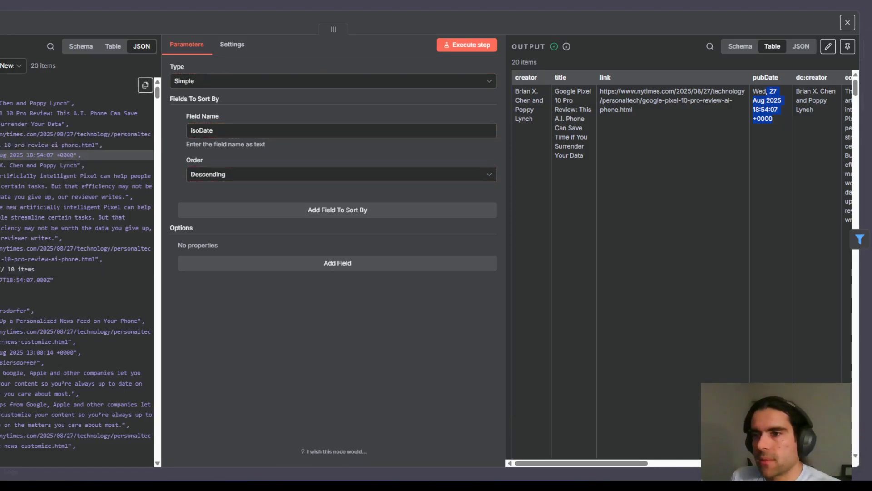
pyautogui.moveTo(567, 464); pyautogui.dragTo(600, 462)
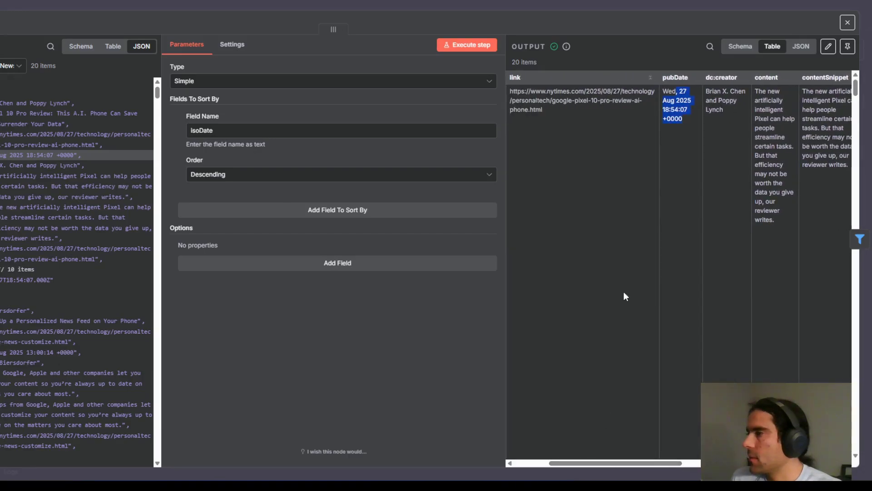
pyautogui.scroll(-8, 628, 288)
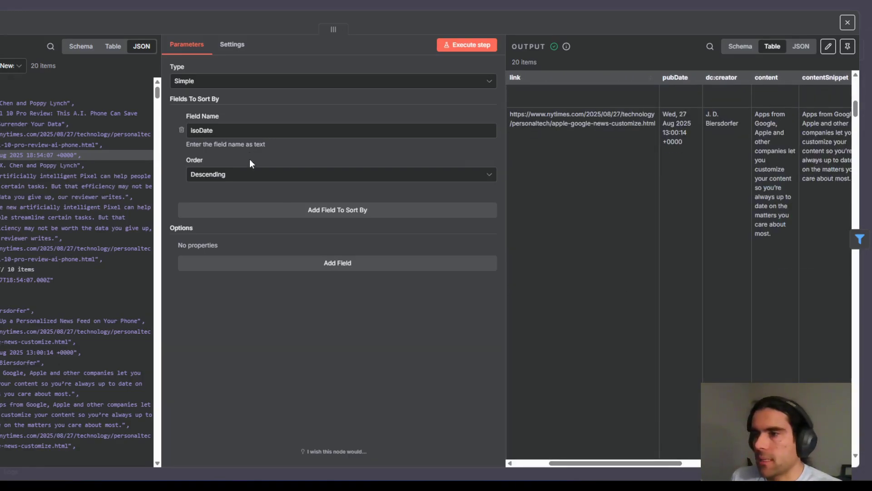
# Apply the same isoDate field name to the Sort node in the World News branch and execute that node.
pyautogui.doubleClick(194, 130)
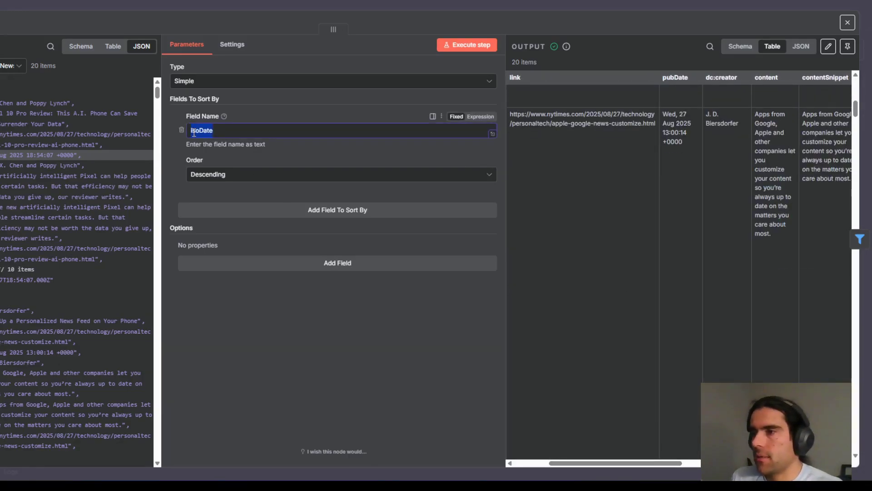
pyautogui.click(118, 2)
pyautogui.scroll(6, 297, 227)
pyautogui.doubleClick(297, 227)
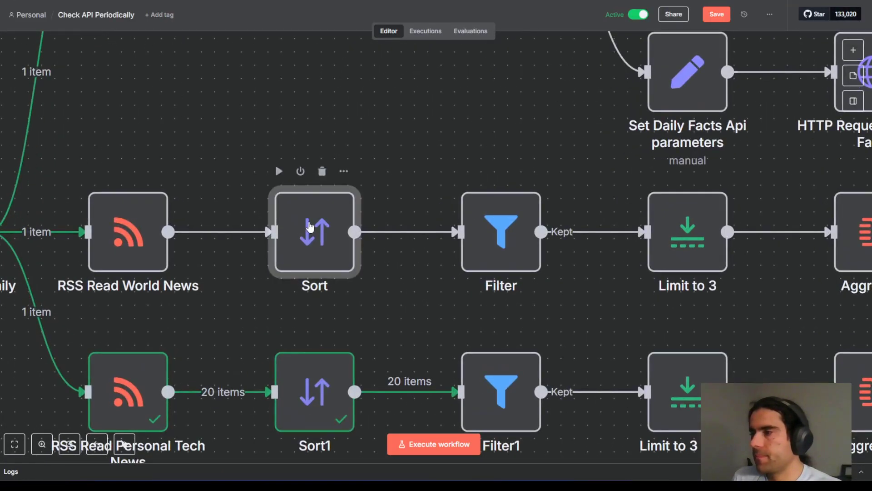
pyautogui.click(205, 131)
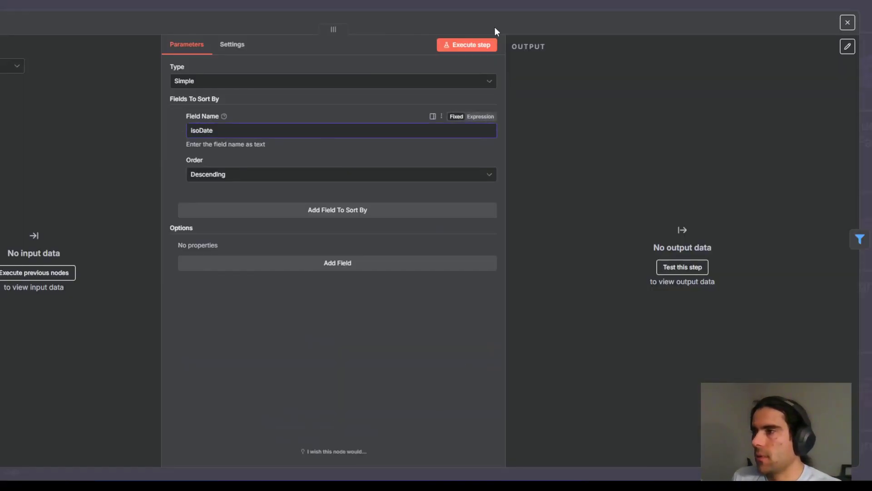
pyautogui.click(474, 47)
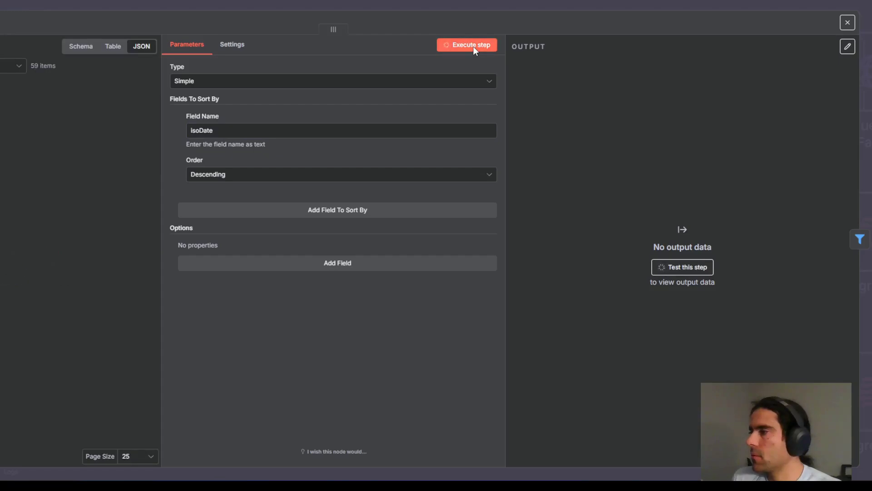
pyautogui.click(583, 3)
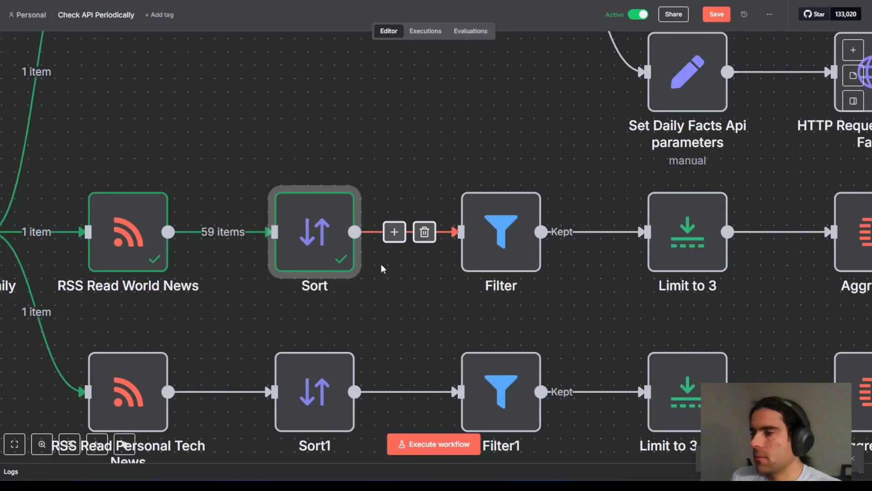
# Save the workflow and execute all of its branches.
pyautogui.press('1')
pyautogui.hotkey('ctrl', 's')
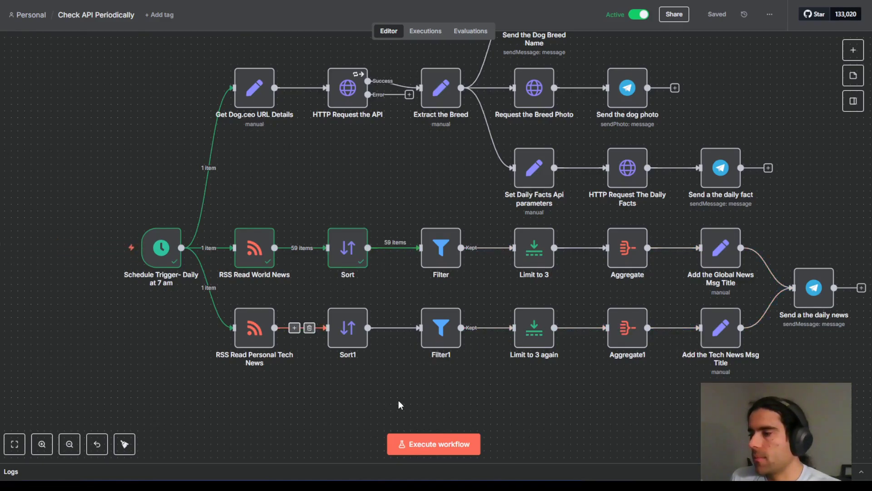
pyautogui.click(431, 444)
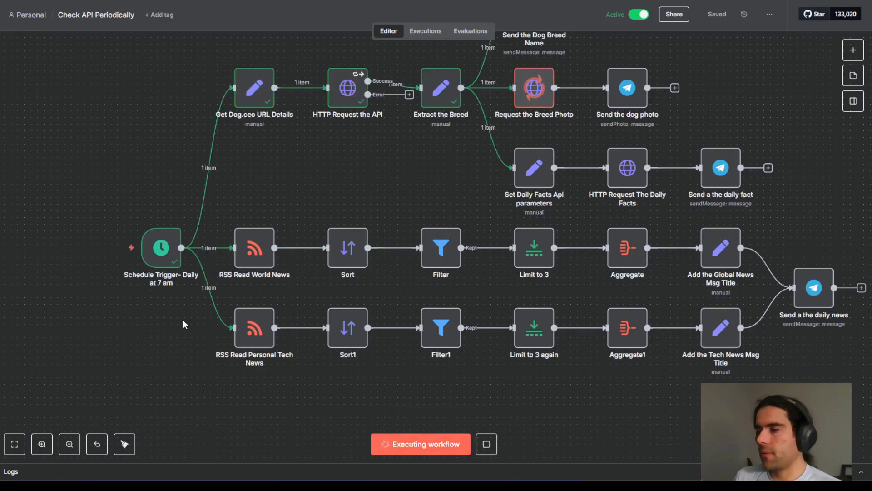
pyautogui.scroll(1, 172, 363)
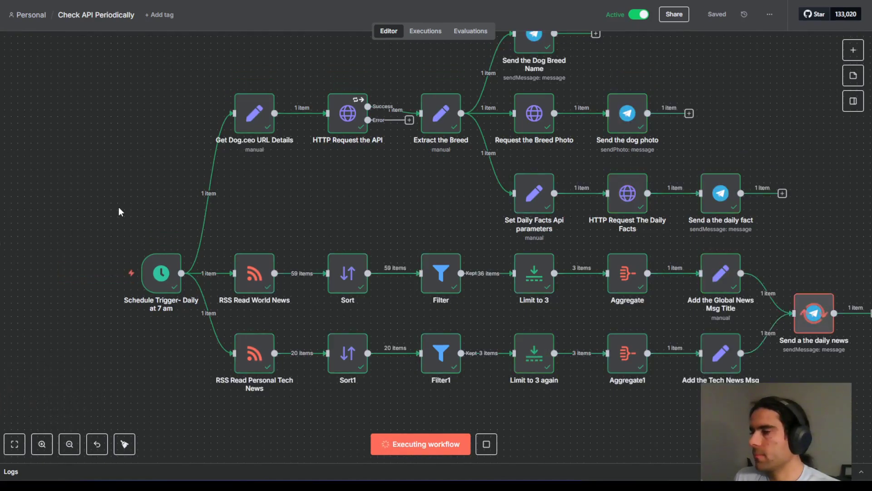
# Switch to Telegram and review the new dog breed, fact, World News and Personal Tech News messages in The Dog Daily Facts Group.
pyautogui.click(356, 484)
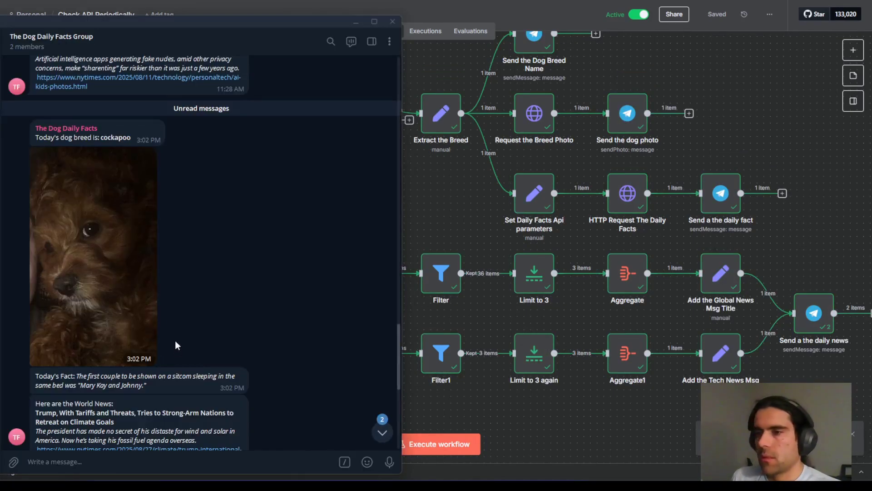
pyautogui.moveTo(101, 137); pyautogui.dragTo(69, 137)
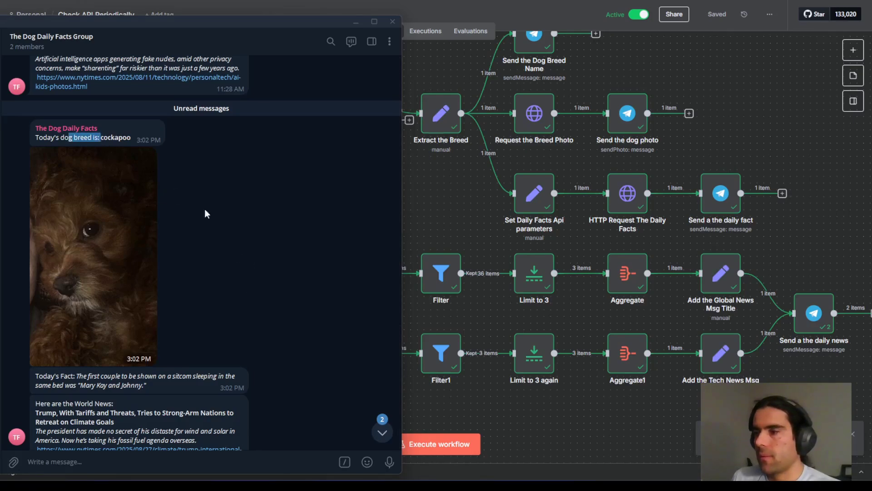
pyautogui.scroll(-3, 265, 247)
pyautogui.scroll(3, 229, 233)
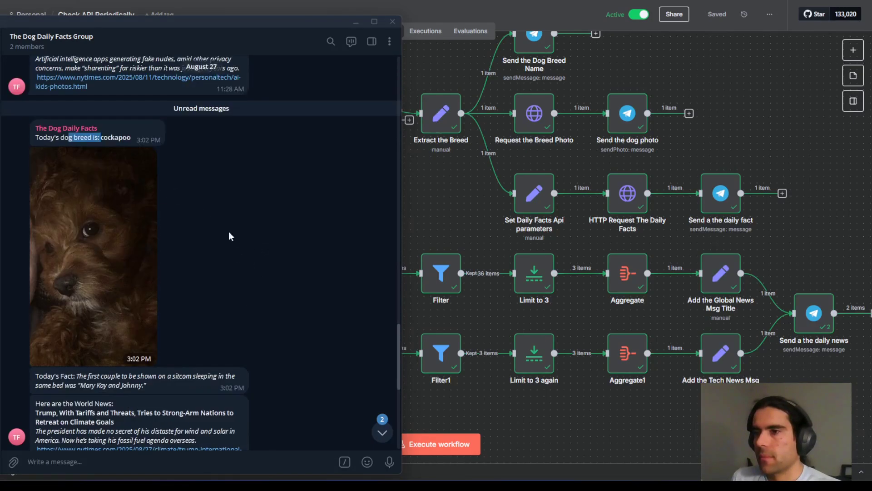
pyautogui.moveTo(97, 137); pyautogui.dragTo(132, 137)
pyautogui.scroll(-5, 233, 277)
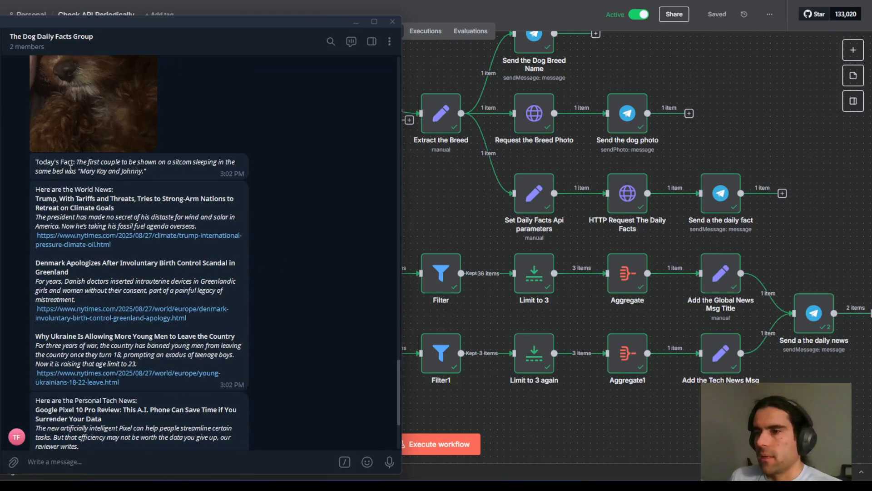
pyautogui.moveTo(60, 162); pyautogui.dragTo(149, 169)
pyautogui.moveTo(59, 189); pyautogui.dragTo(157, 226)
pyautogui.scroll(-3, 166, 298)
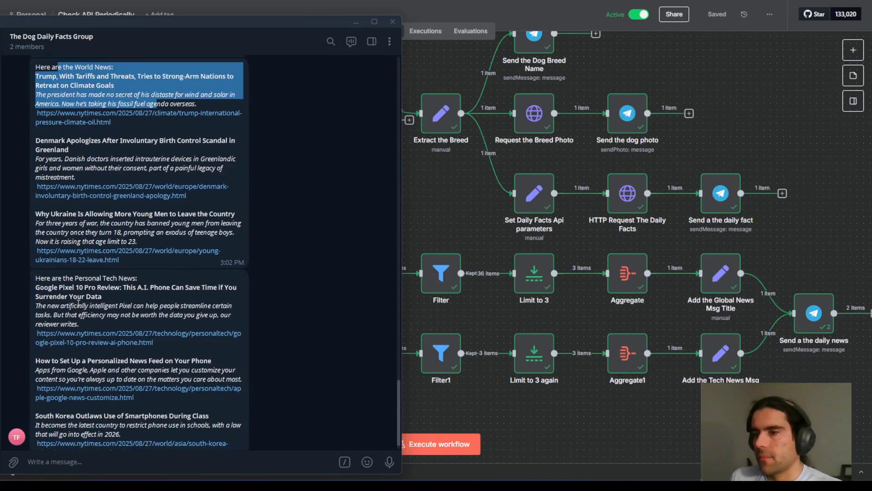
pyautogui.moveTo(75, 295); pyautogui.dragTo(87, 306)
pyautogui.scroll(-1, 177, 307)
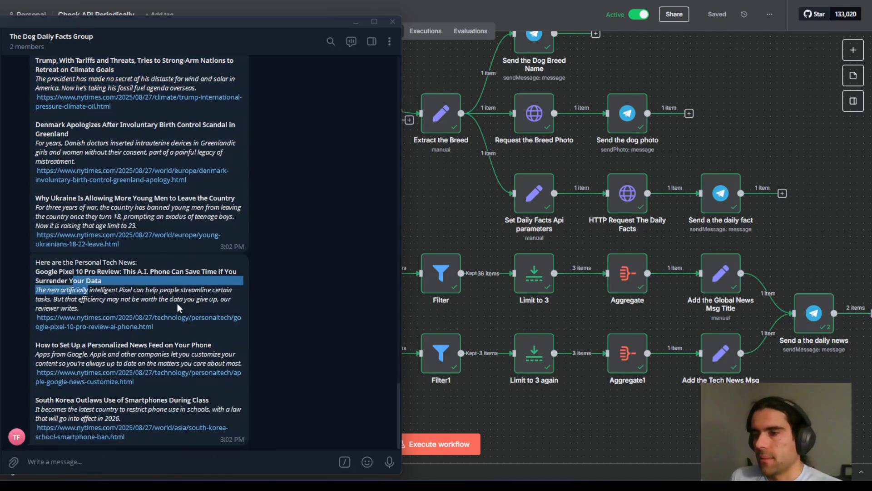
pyautogui.click(134, 289)
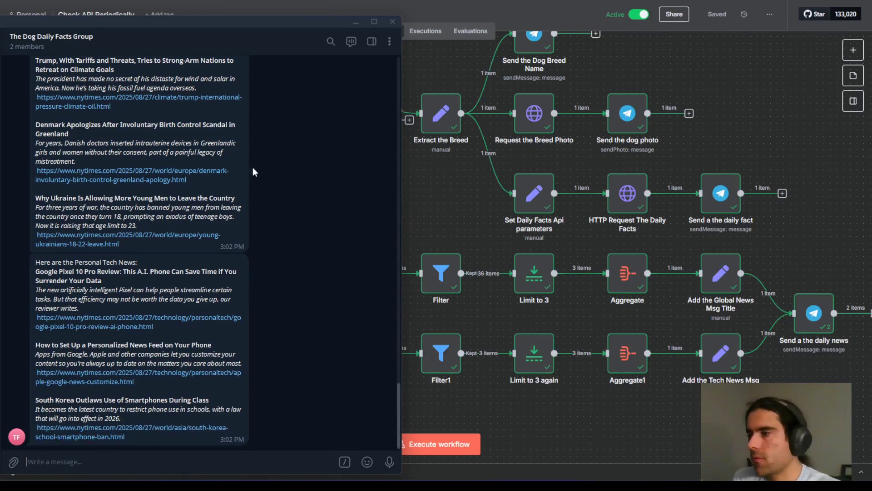
pyautogui.click(454, 194)
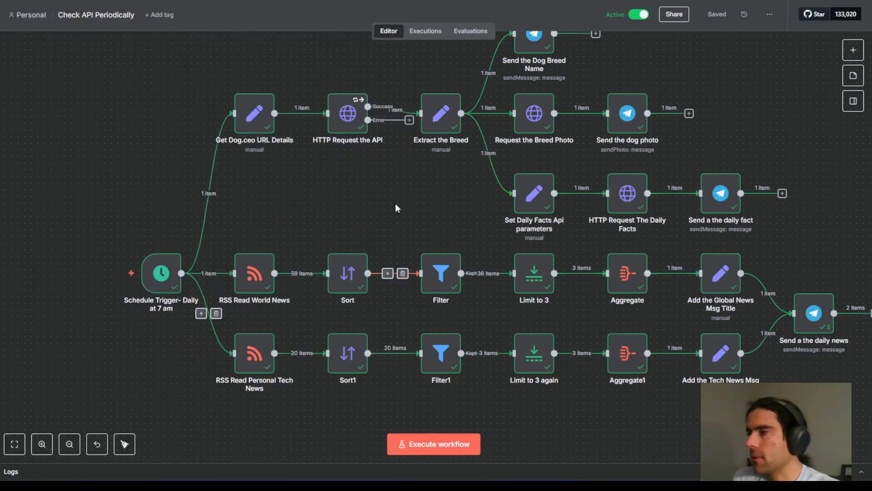
pyautogui.scroll(3, 409, 207)
pyautogui.scroll(-3, 537, 229)
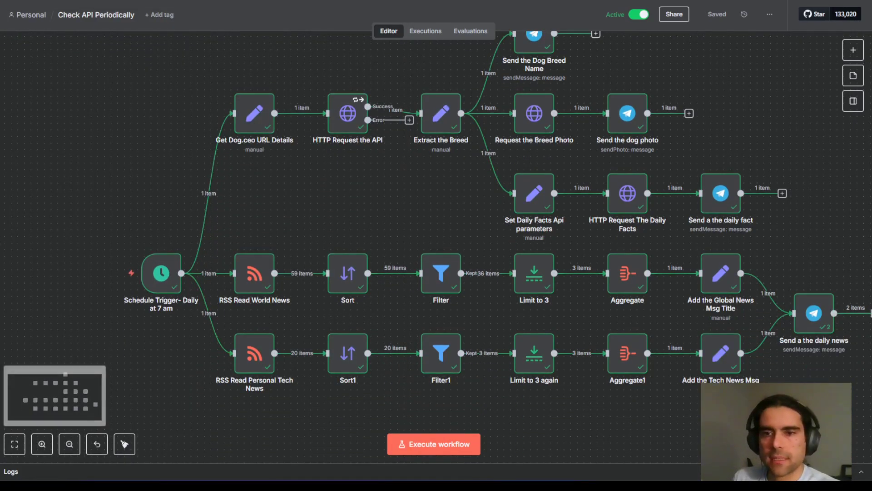